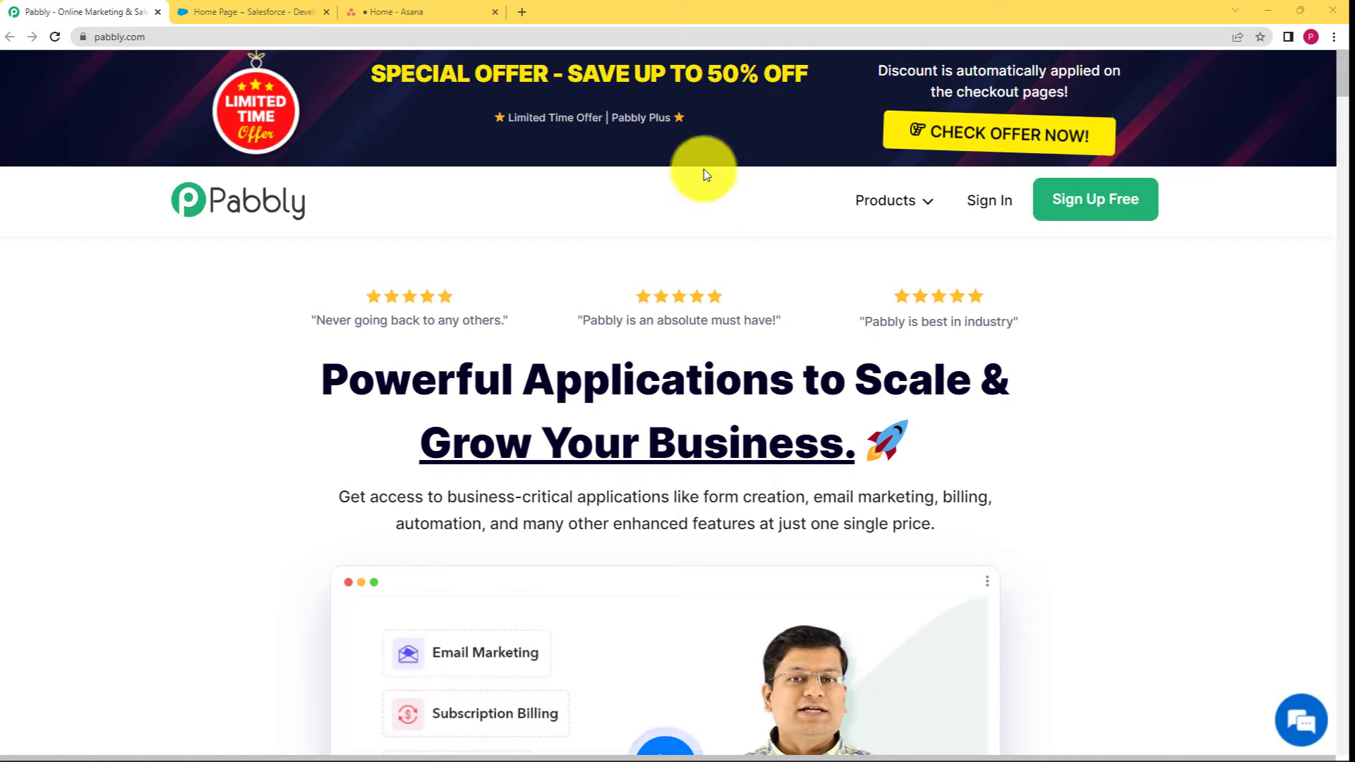
# Look over the open Salesforce and Asana tabs, then return to the Pabbly website.
pyautogui.click(266, 11)
pyautogui.click(424, 10)
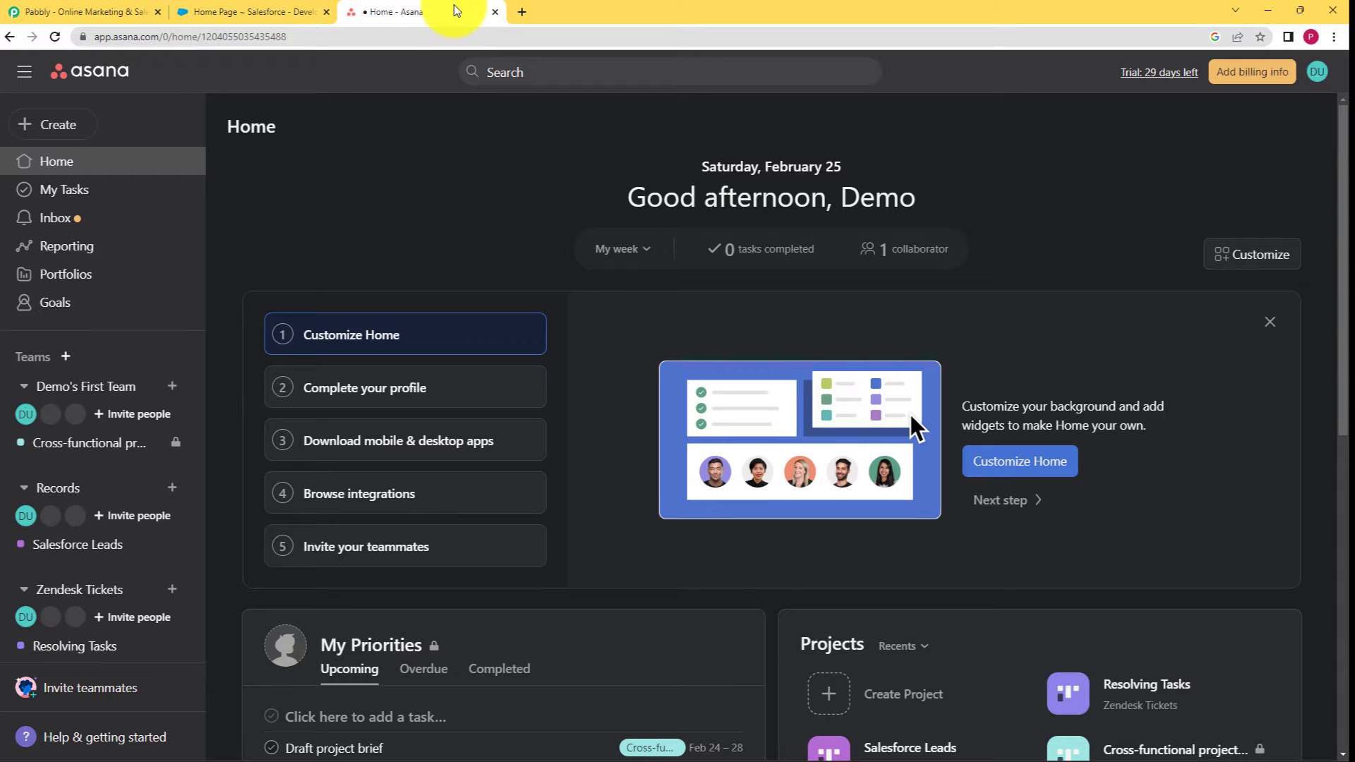
pyautogui.click(296, 11)
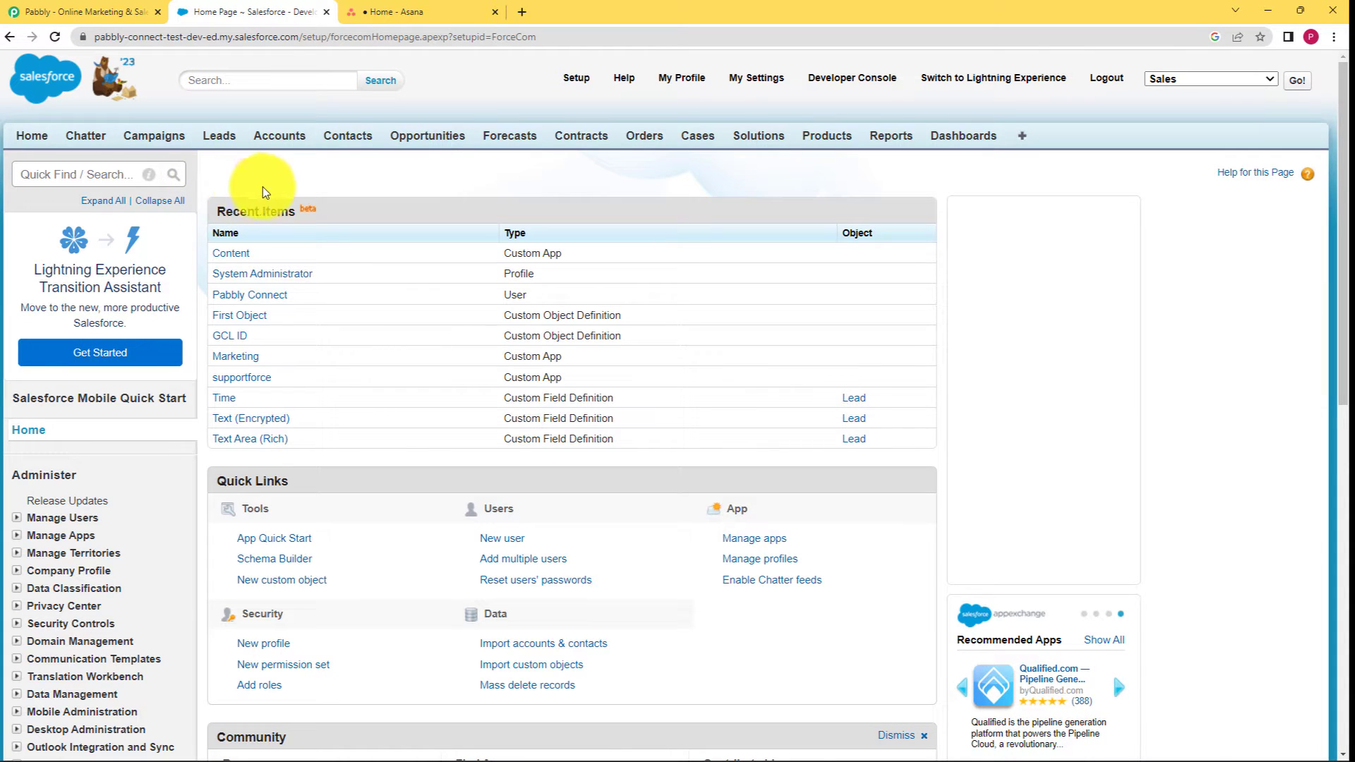
pyautogui.click(381, 12)
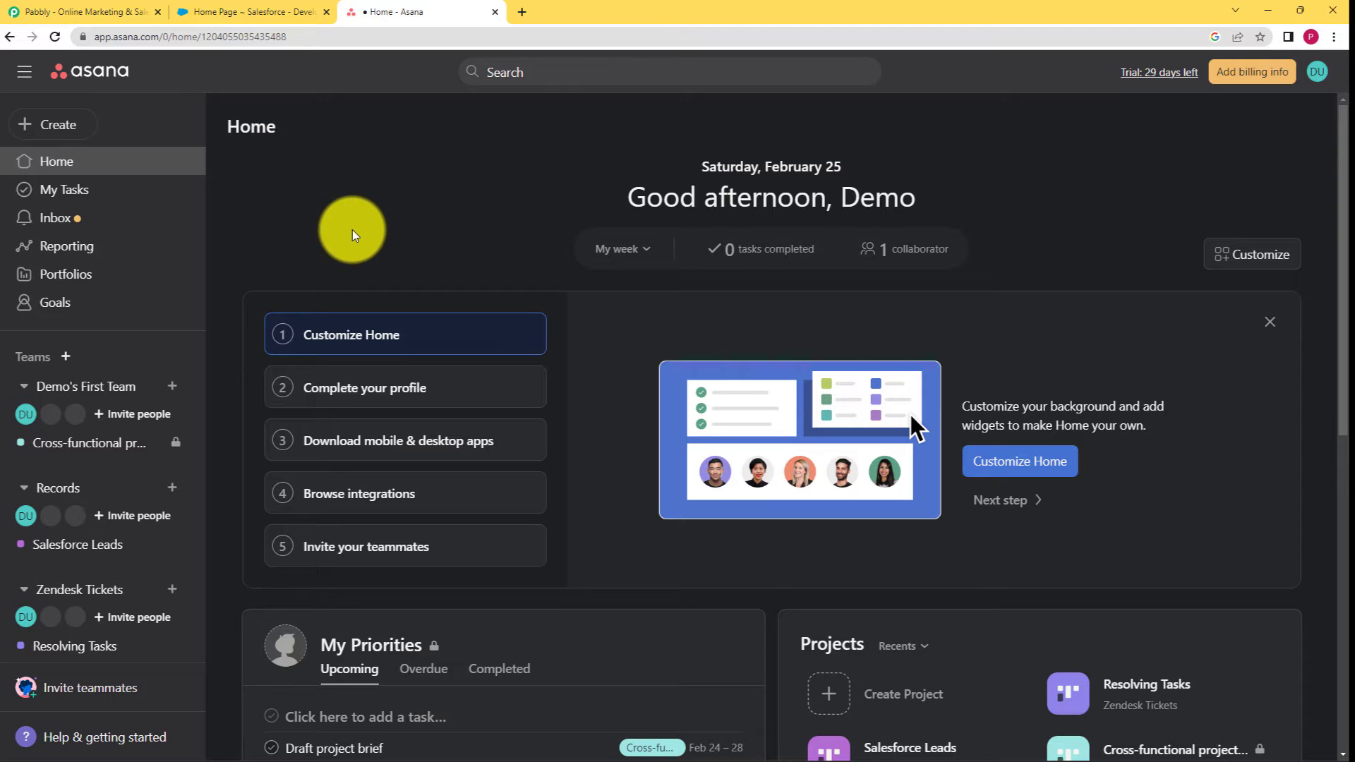
pyautogui.click(92, 11)
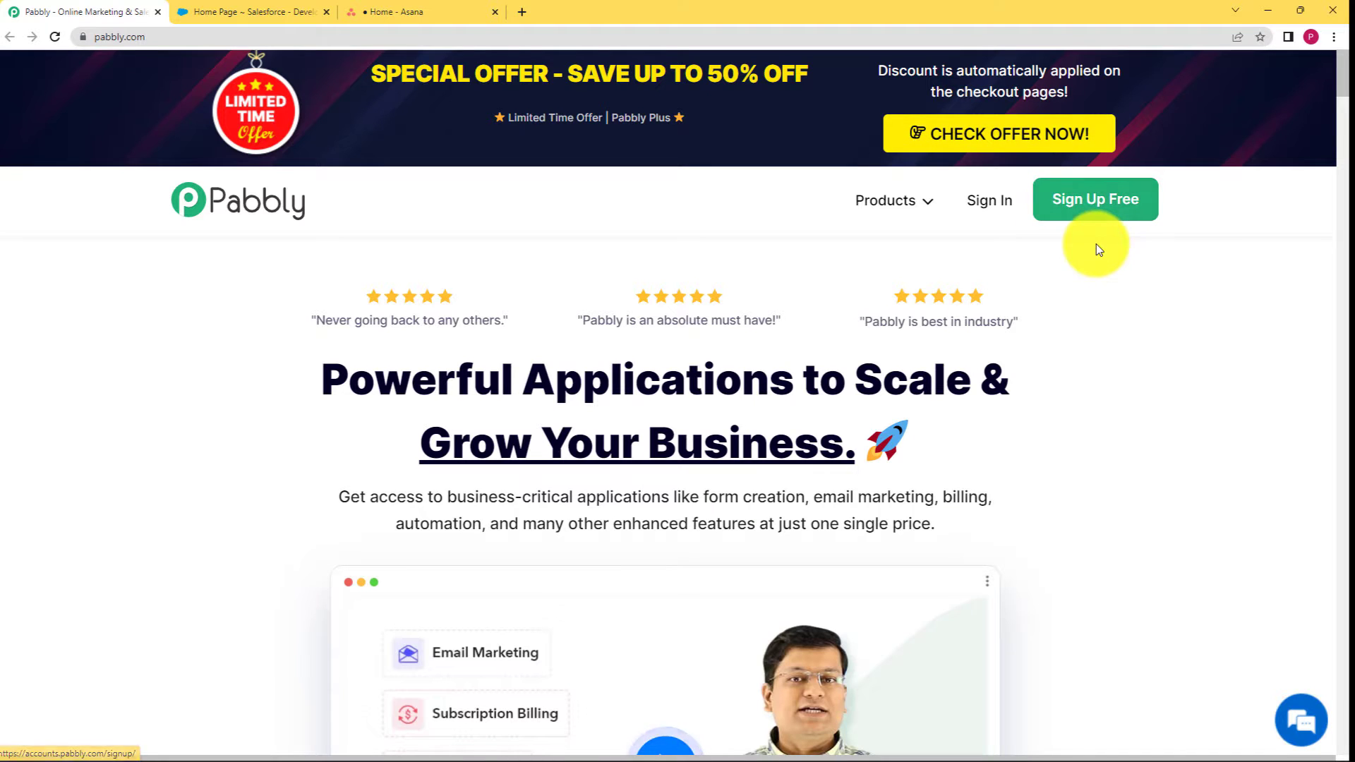
# Sign in to Pabbly with Google and launch Pabbly Connect from All Apps.
pyautogui.click(1001, 203)
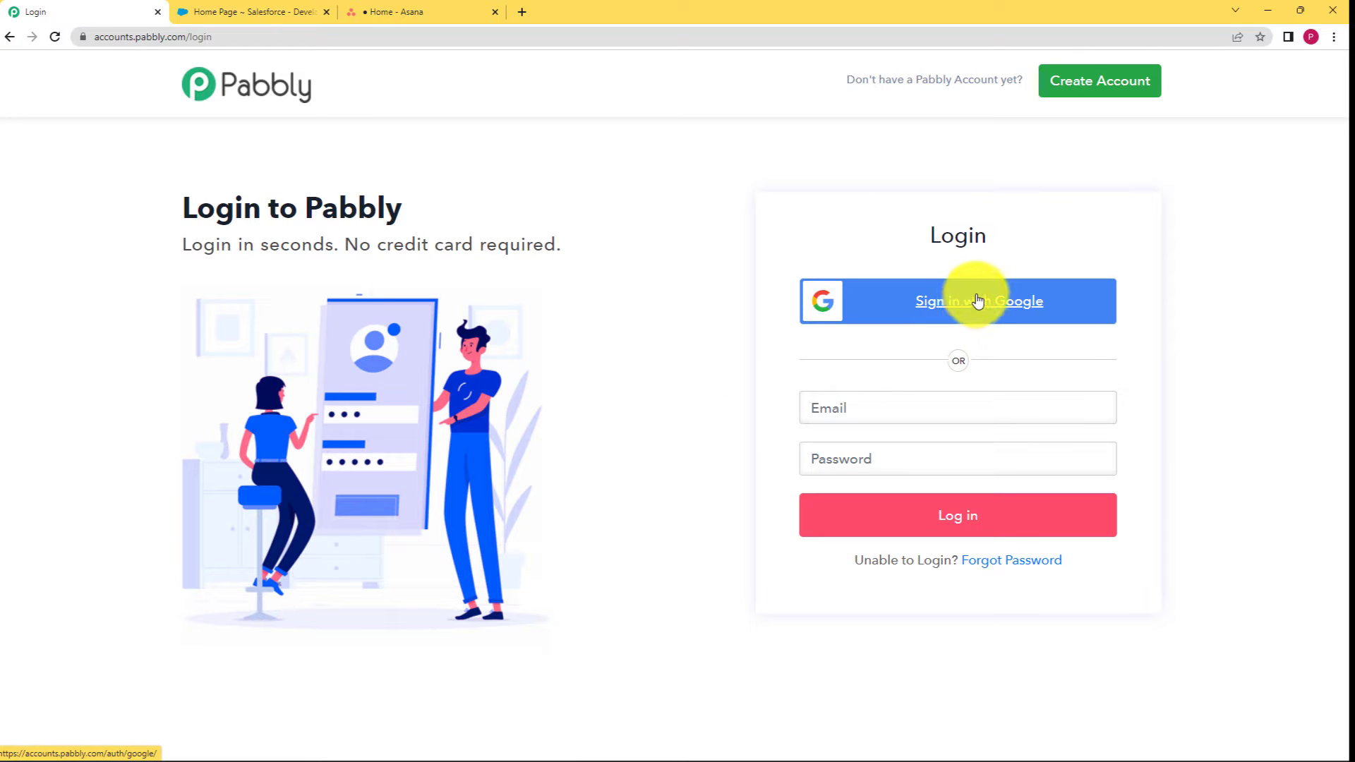
pyautogui.click(977, 302)
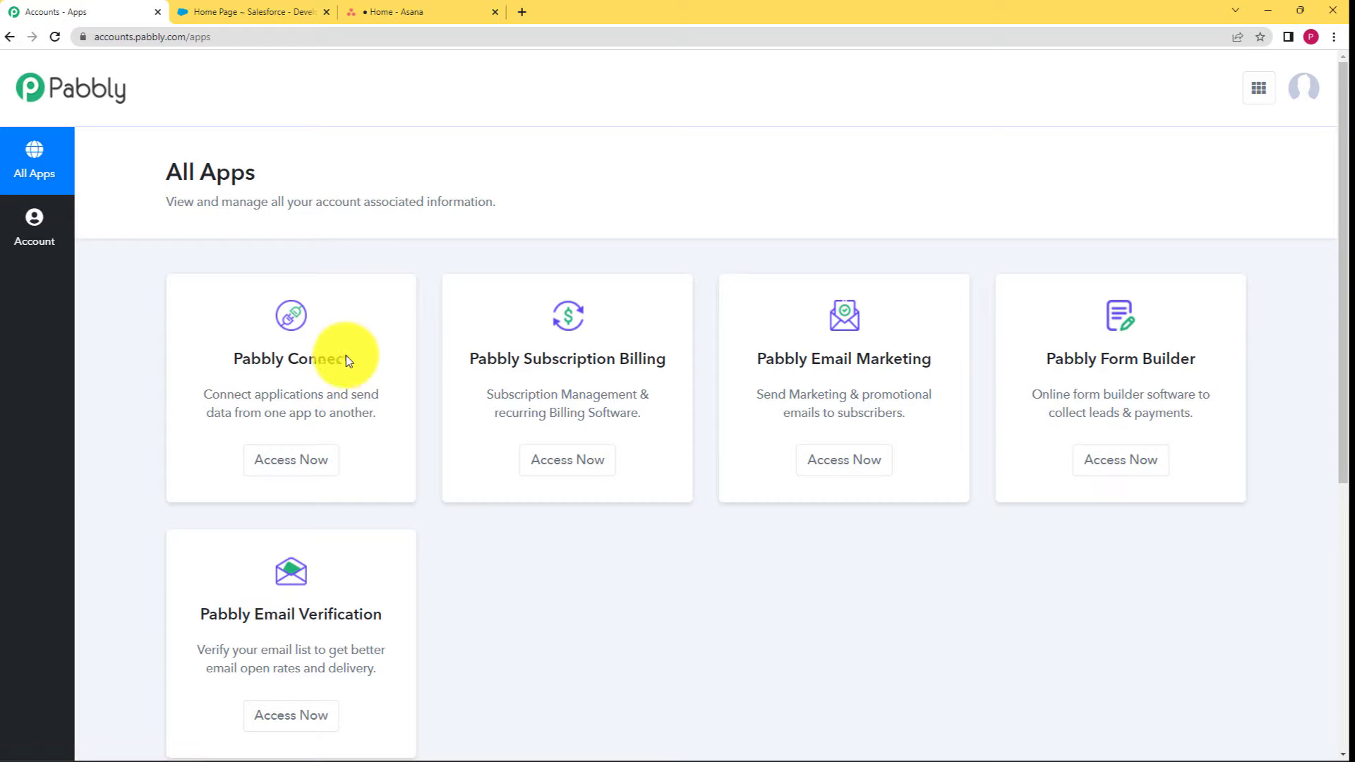
pyautogui.moveTo(350, 361); pyautogui.dragTo(196, 352)
pyautogui.click(205, 379)
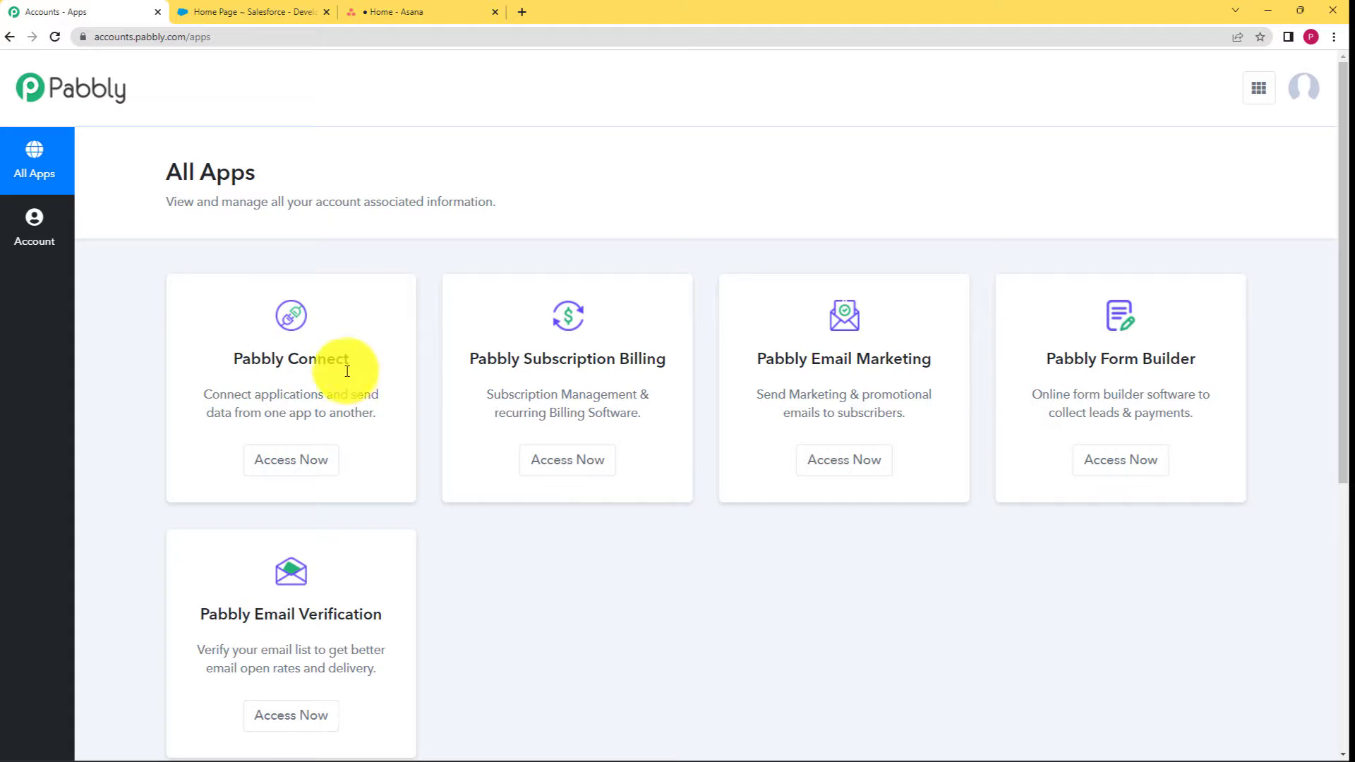
pyautogui.click(315, 468)
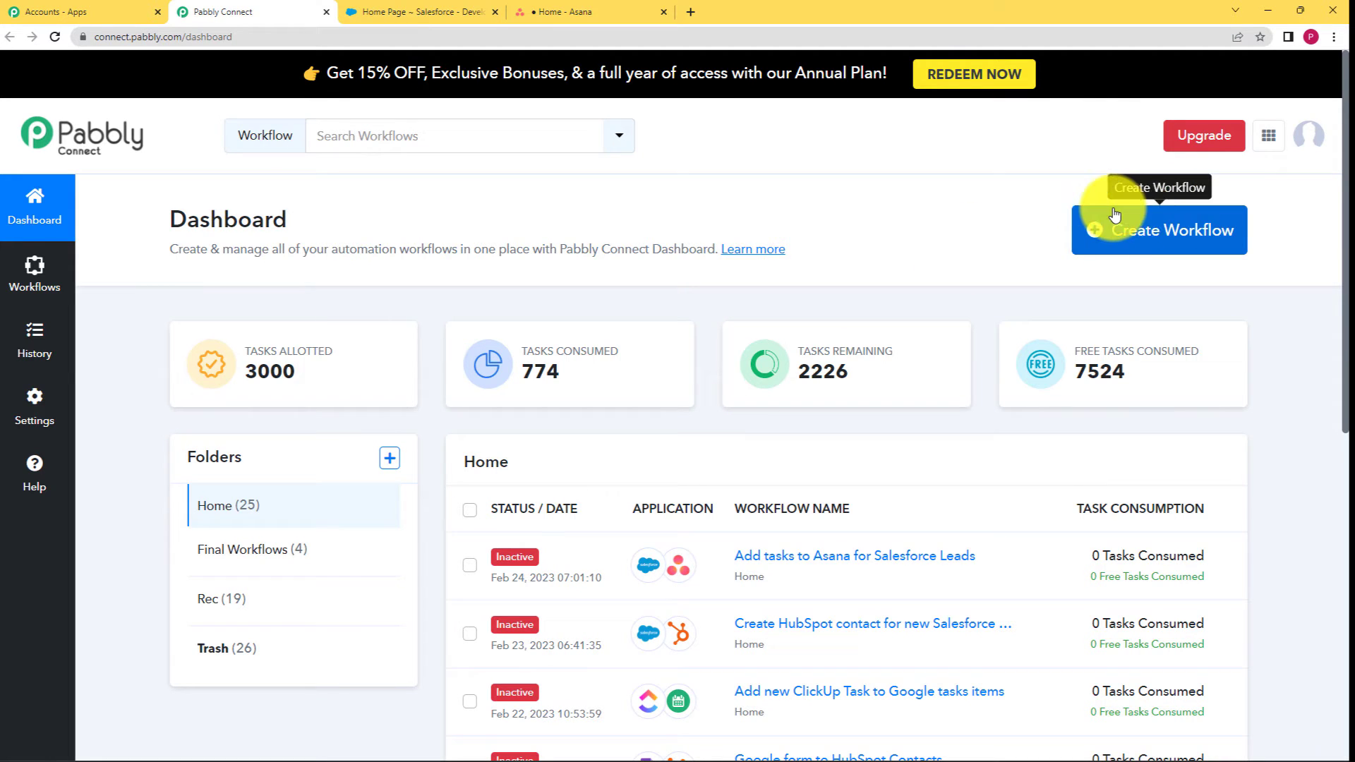
# Create a new workflow named 'Add leads from Salesforce to Asana as tasks'.
pyautogui.click(1137, 227)
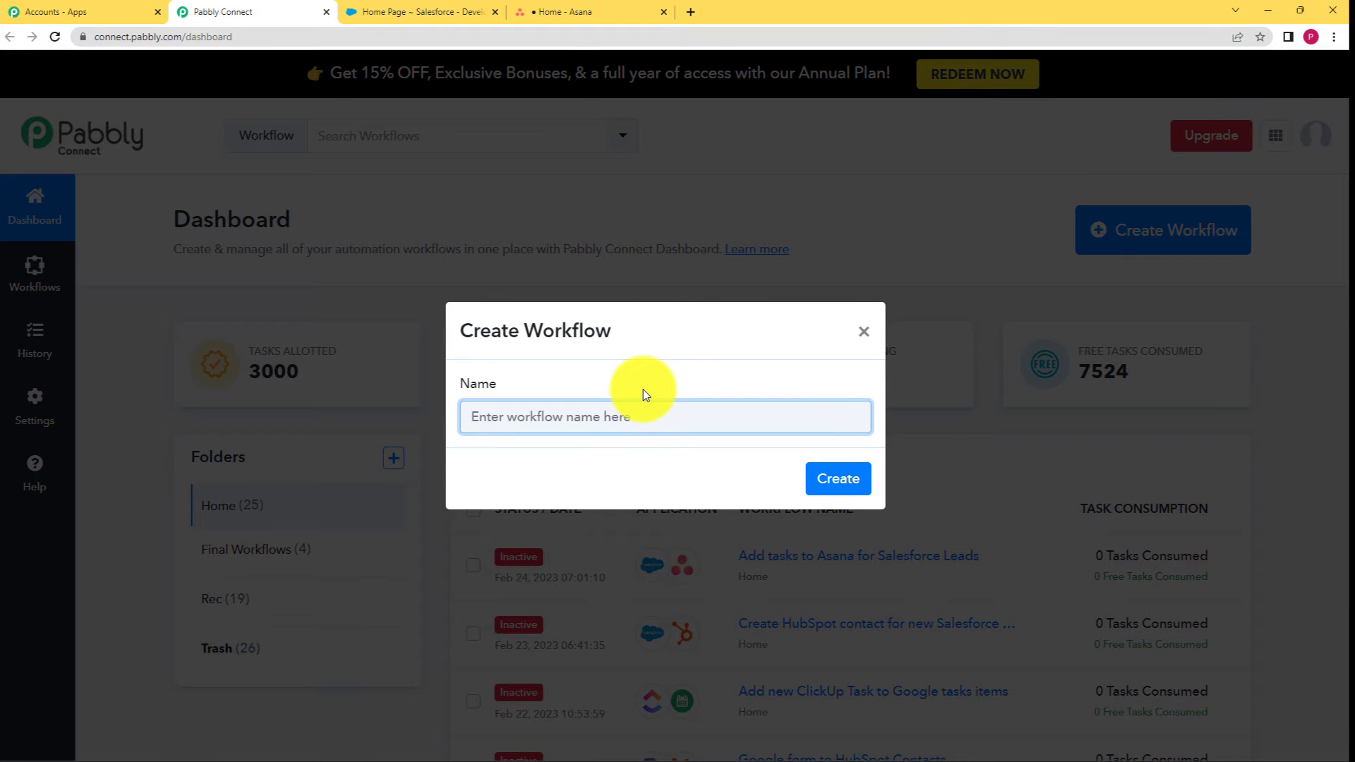
pyautogui.write('Add le')
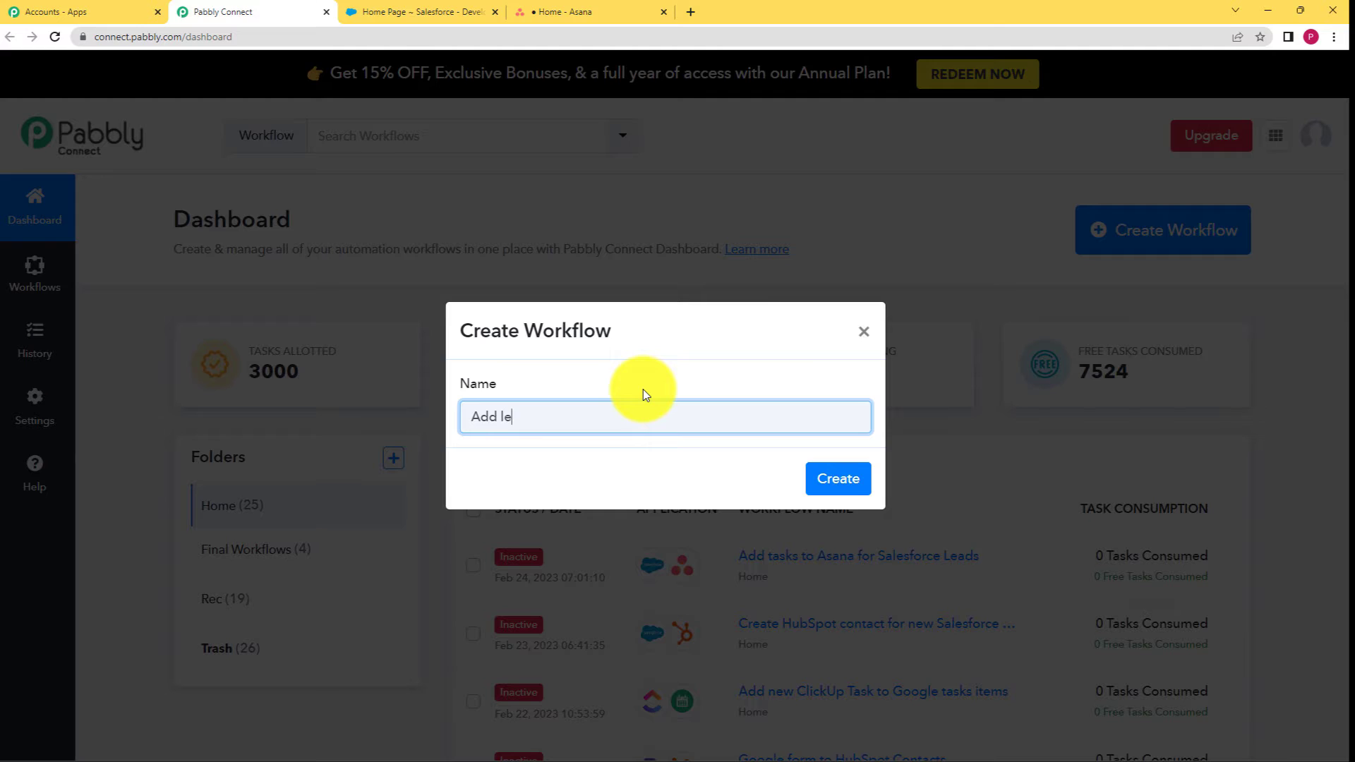
pyautogui.write('ads from Salesforce to Asana as')
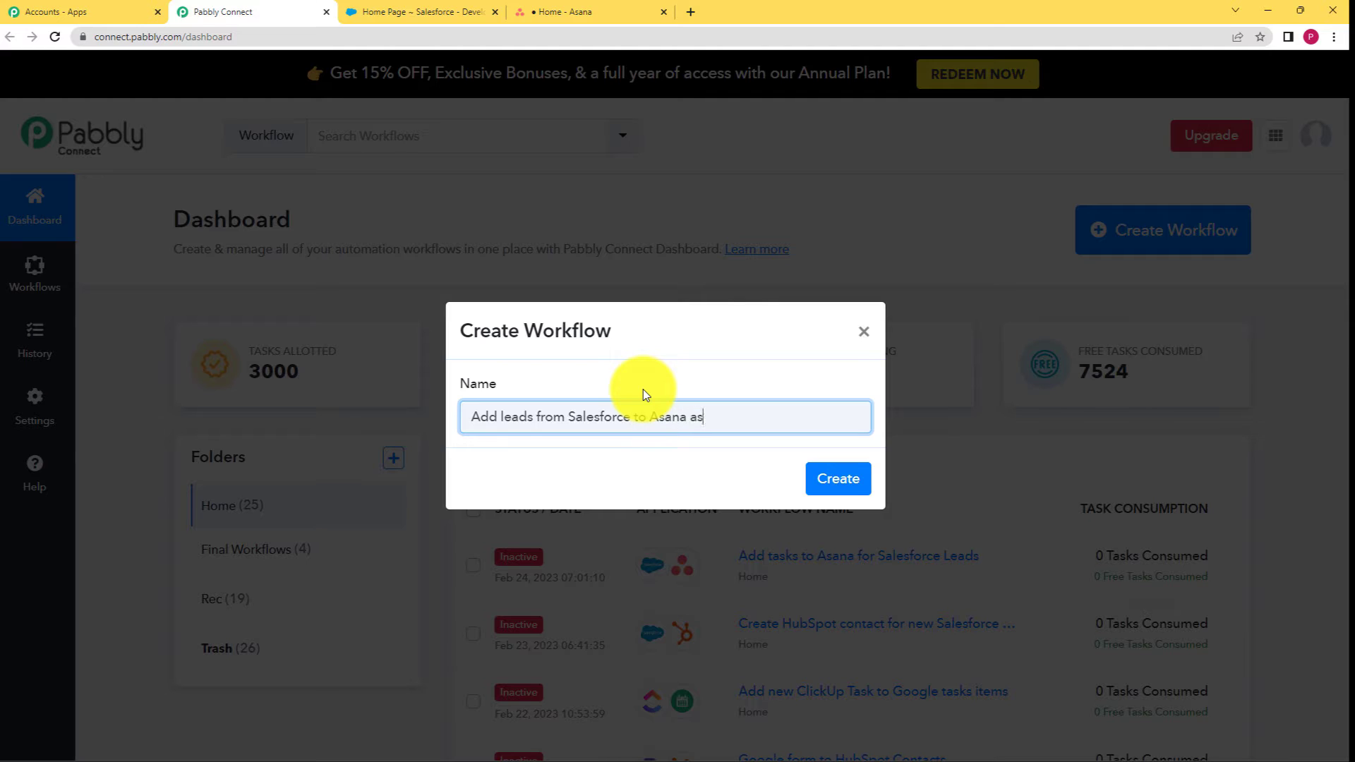
pyautogui.write(' tasks')
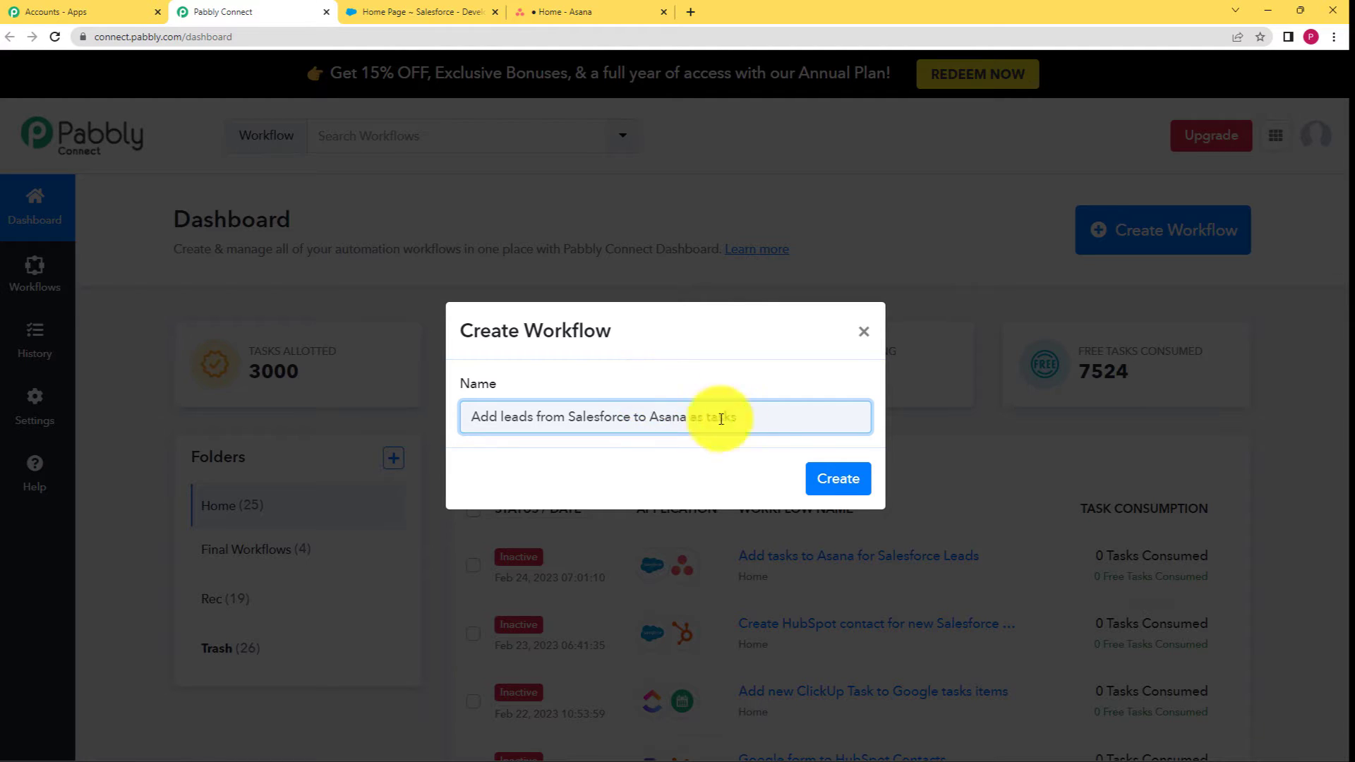
pyautogui.click(822, 477)
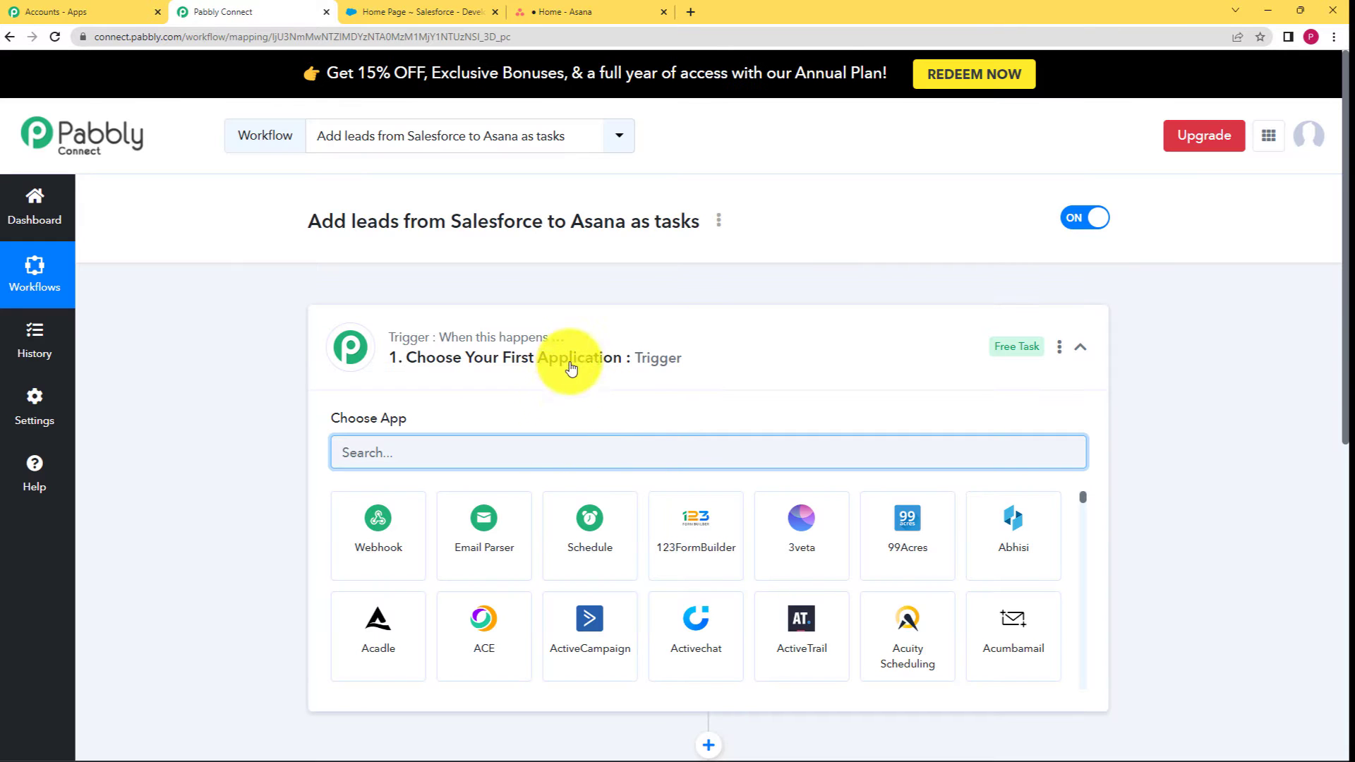
# Search the trigger's app list for 'sales' and pick Salesforce as the trigger app.
pyautogui.click(656, 335)
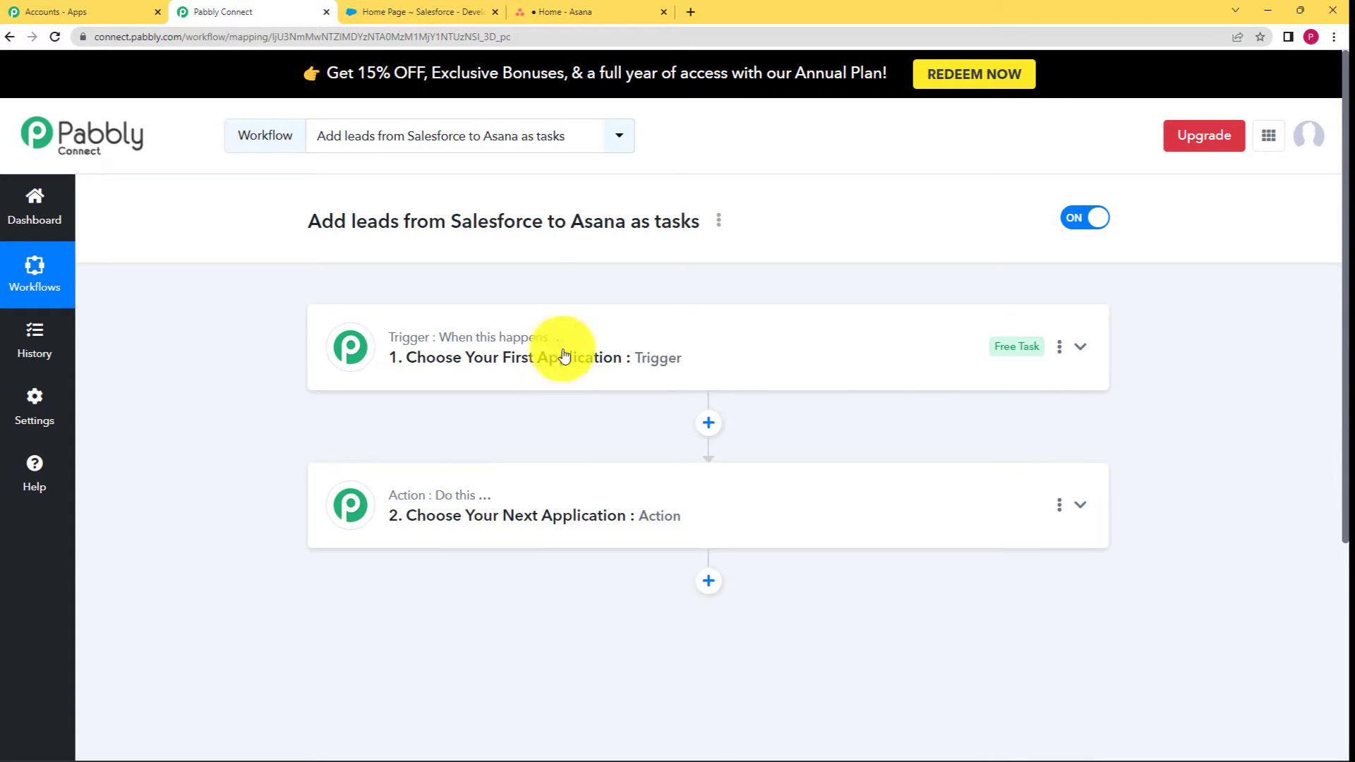
pyautogui.click(492, 361)
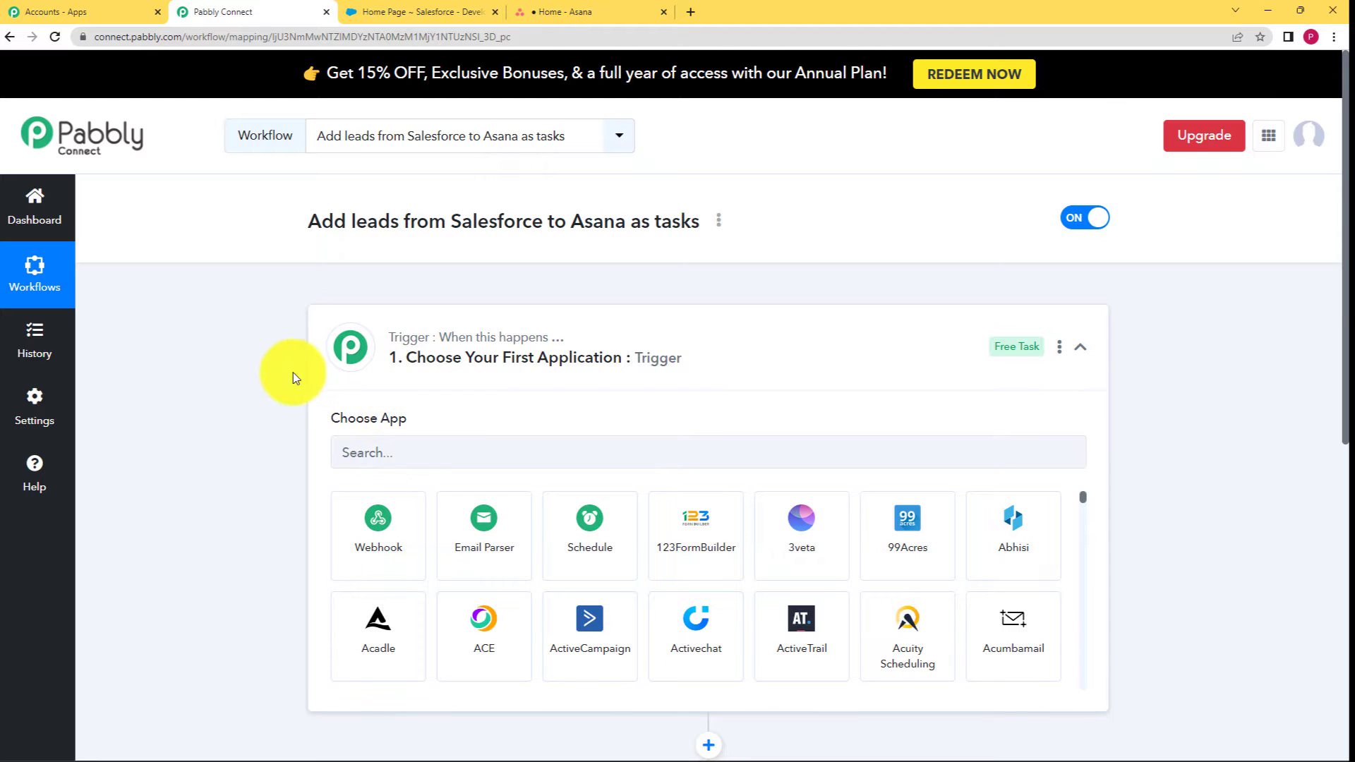
pyautogui.scroll(-4, 294, 371)
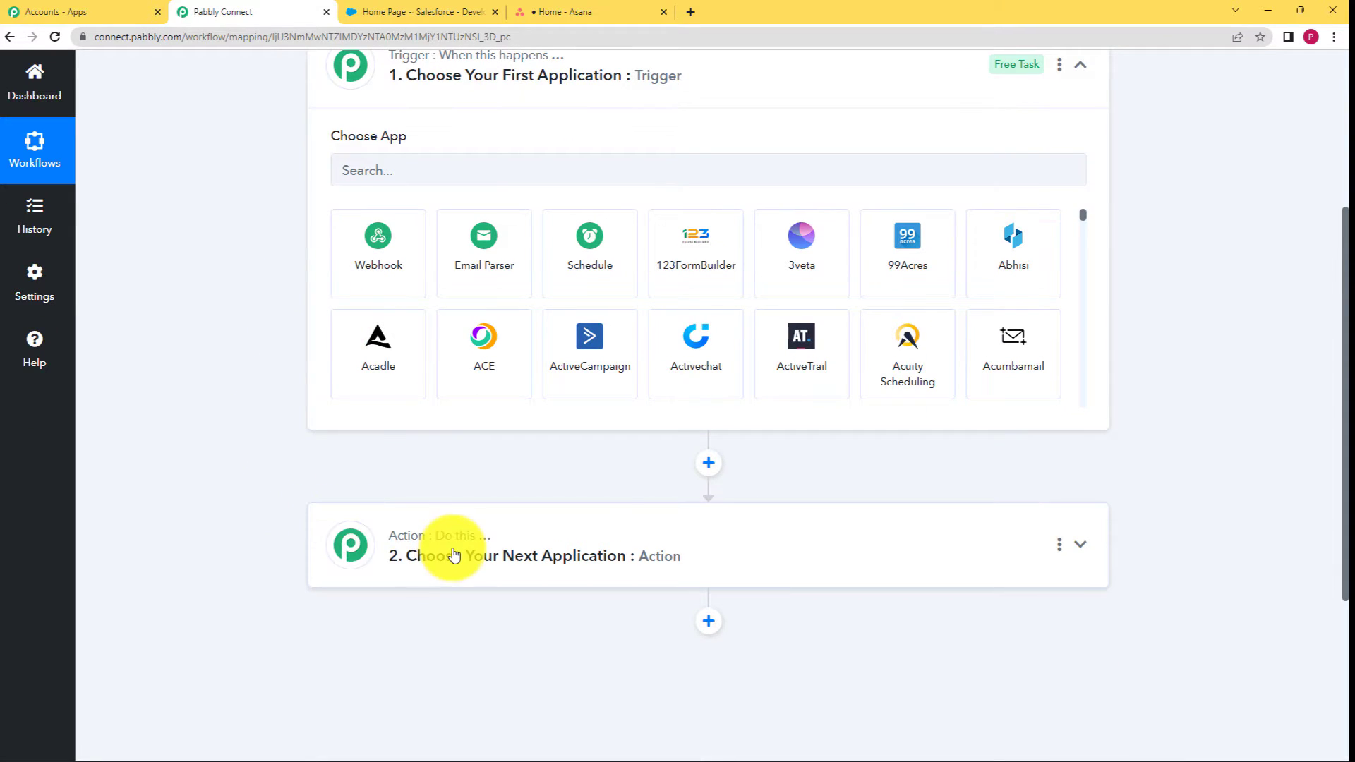
pyautogui.moveTo(477, 541)
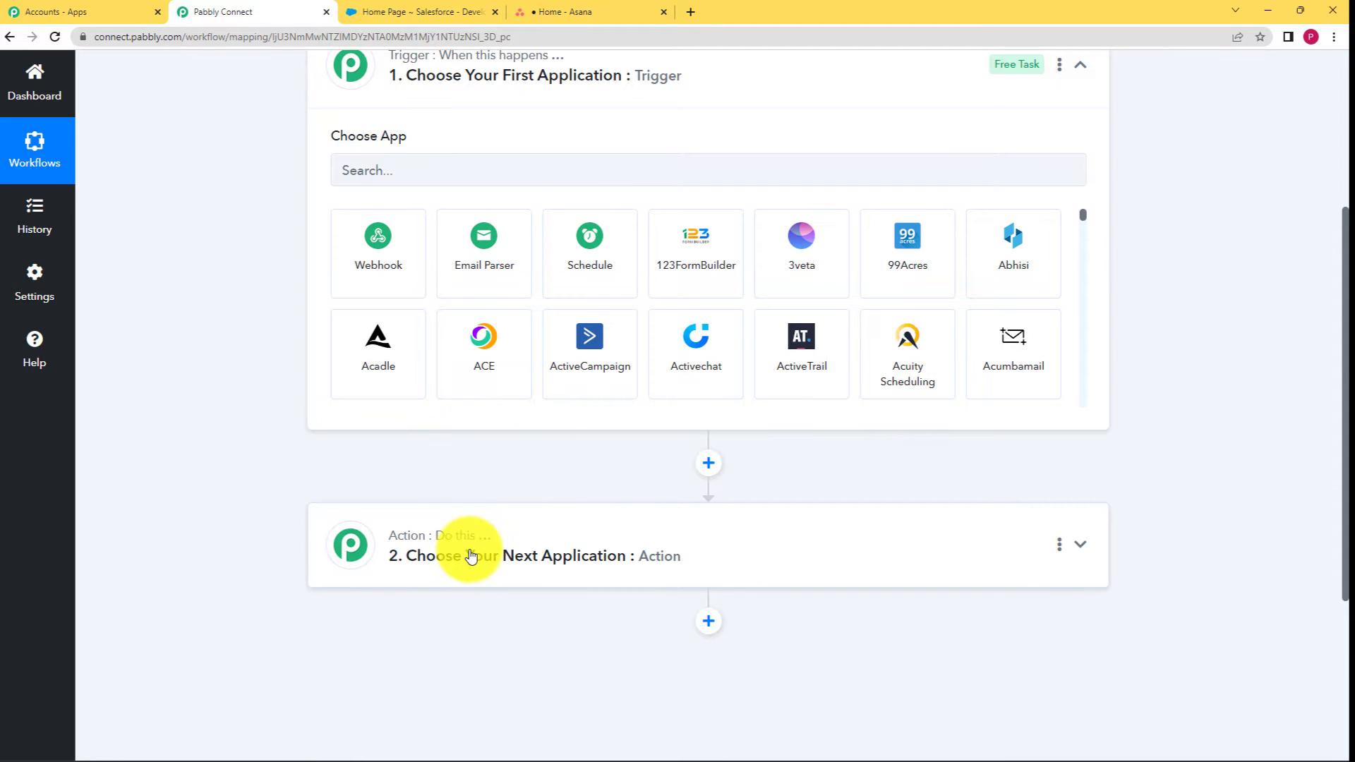
pyautogui.scroll(2, 353, 515)
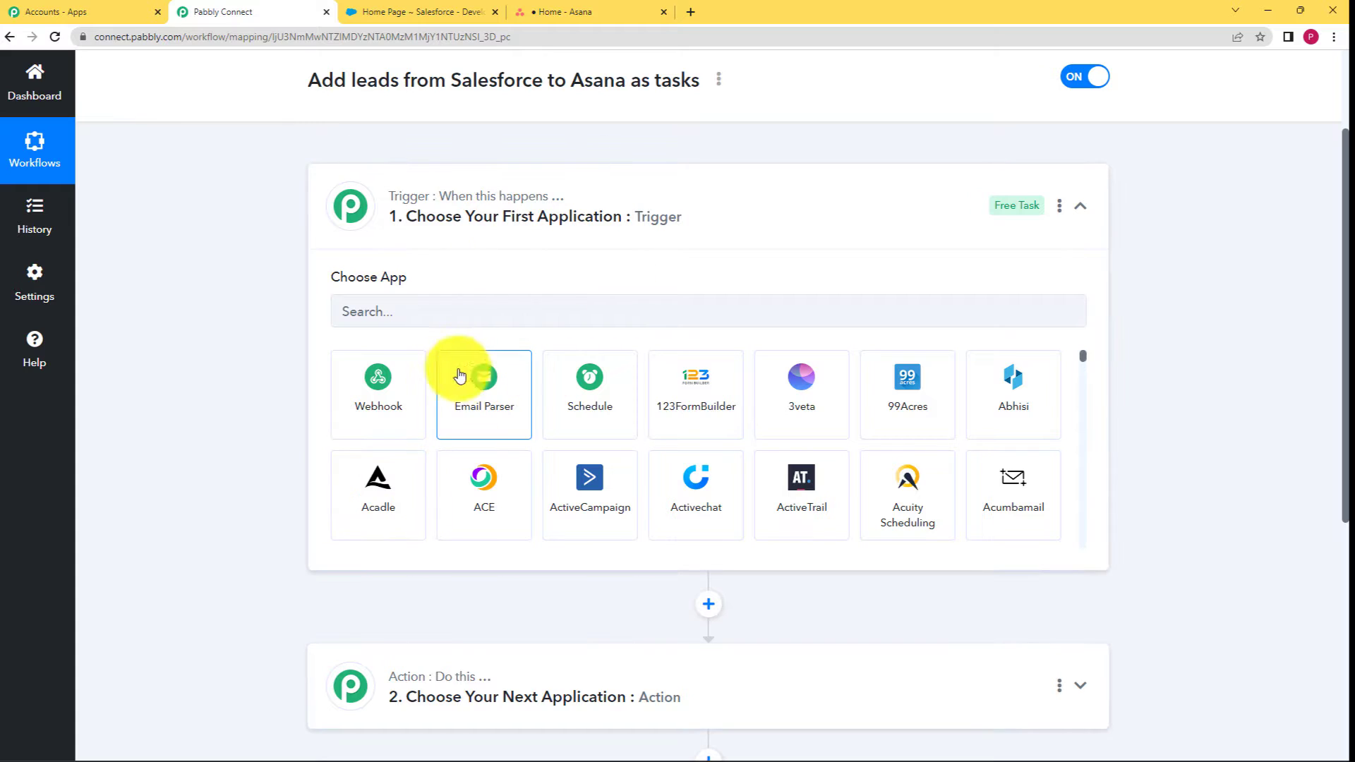
pyautogui.click(493, 316)
pyautogui.write('sales')
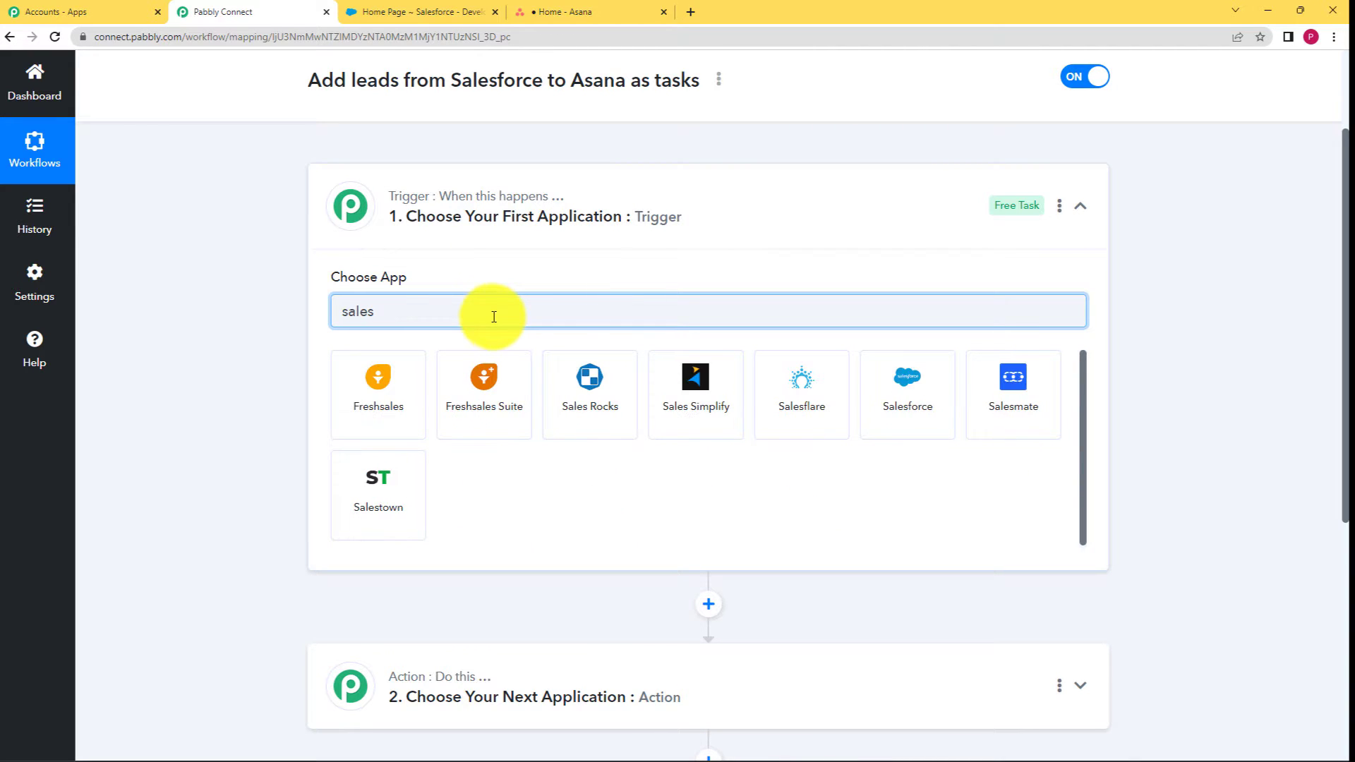
pyautogui.click(903, 392)
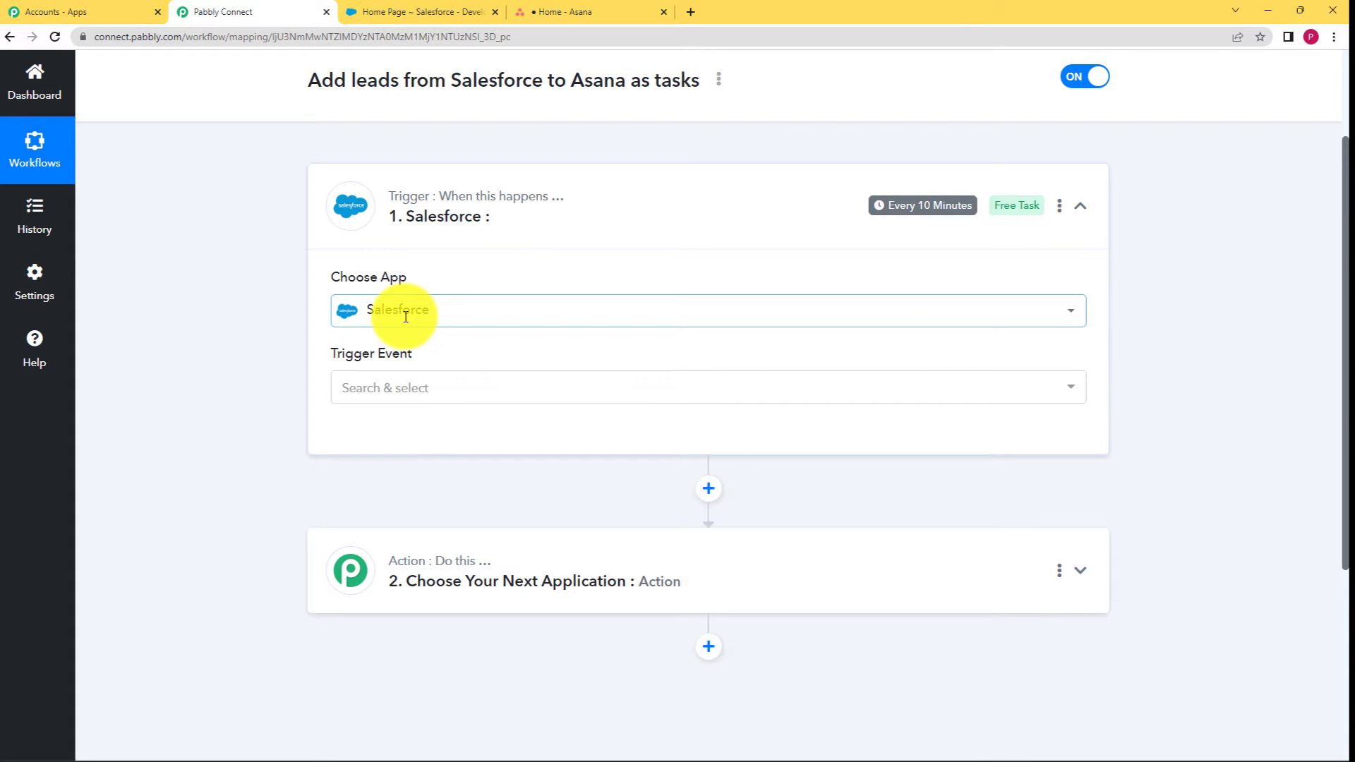
# Set the Salesforce trigger event to New Lead.
pyautogui.click(417, 401)
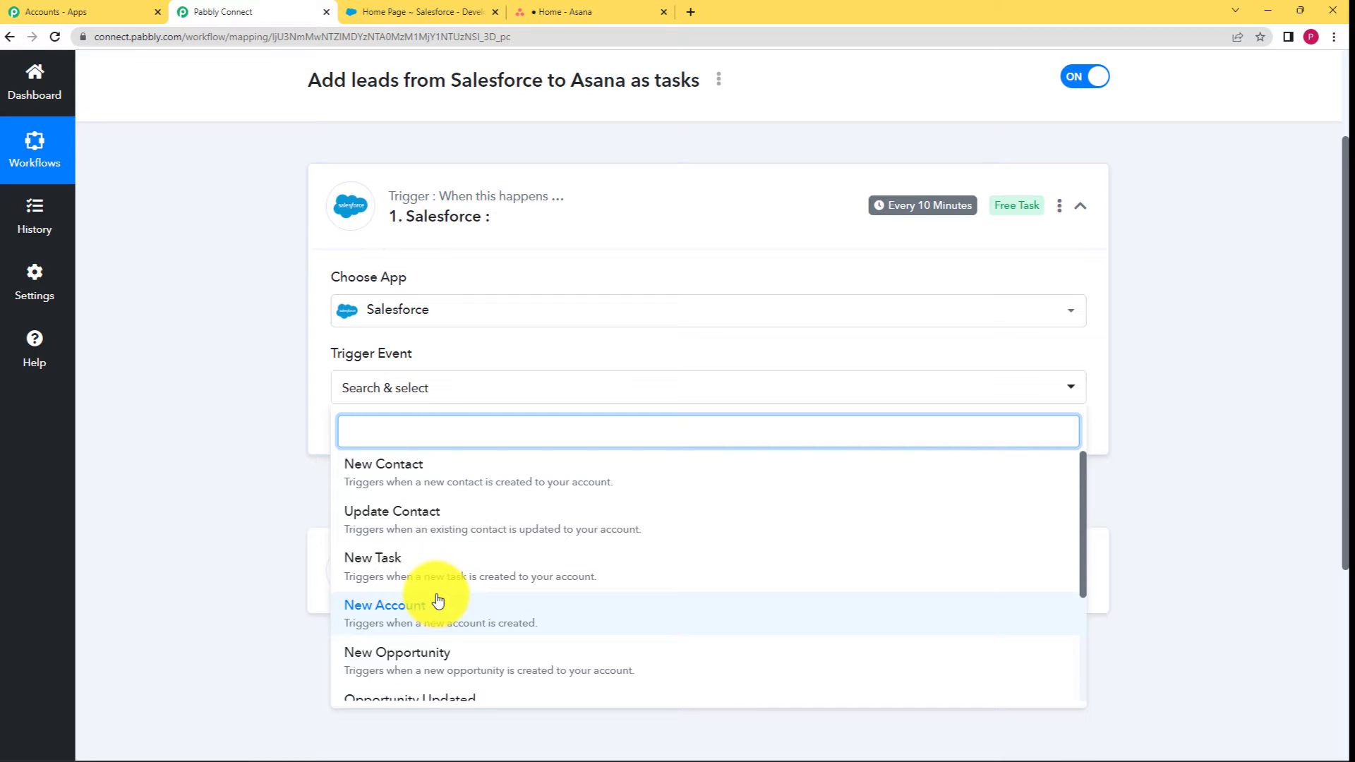
pyautogui.scroll(-2, 436, 523)
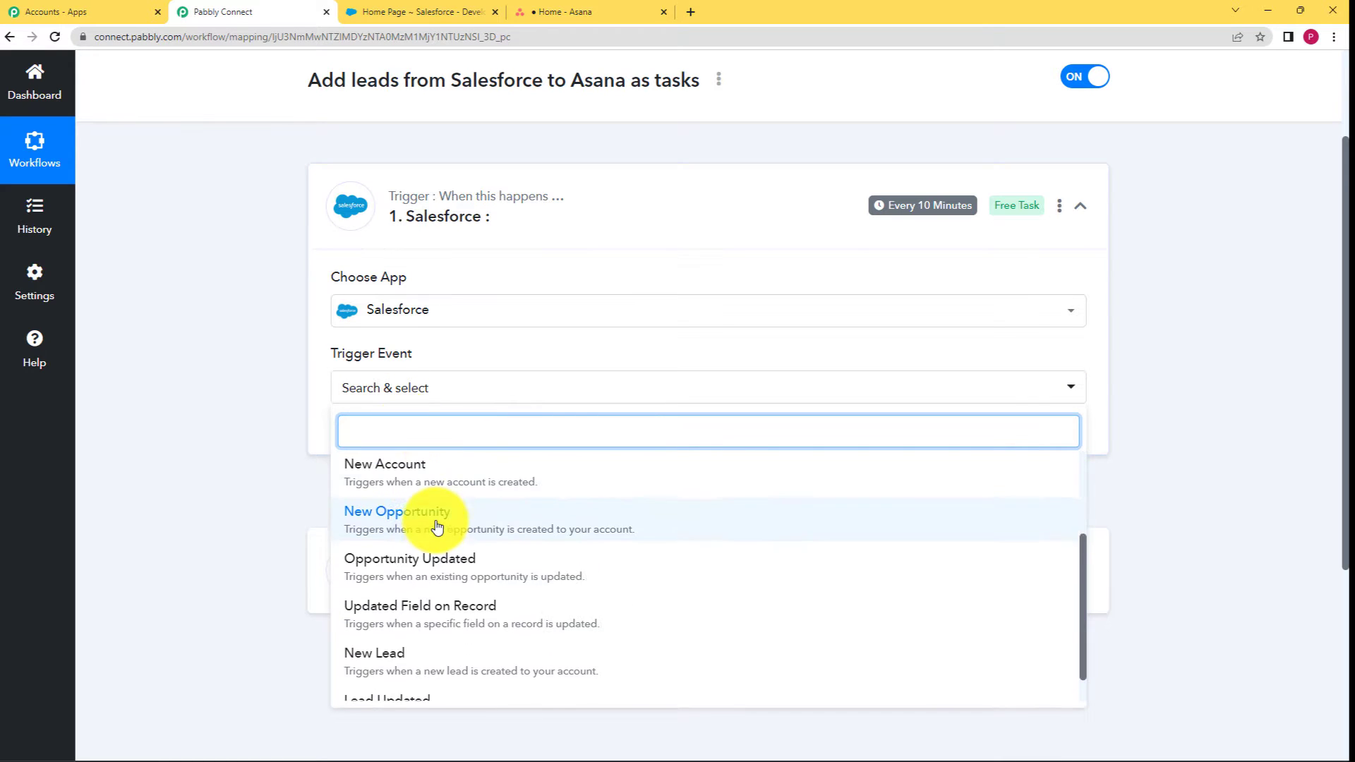
pyautogui.scroll(-1, 430, 565)
pyautogui.click(419, 626)
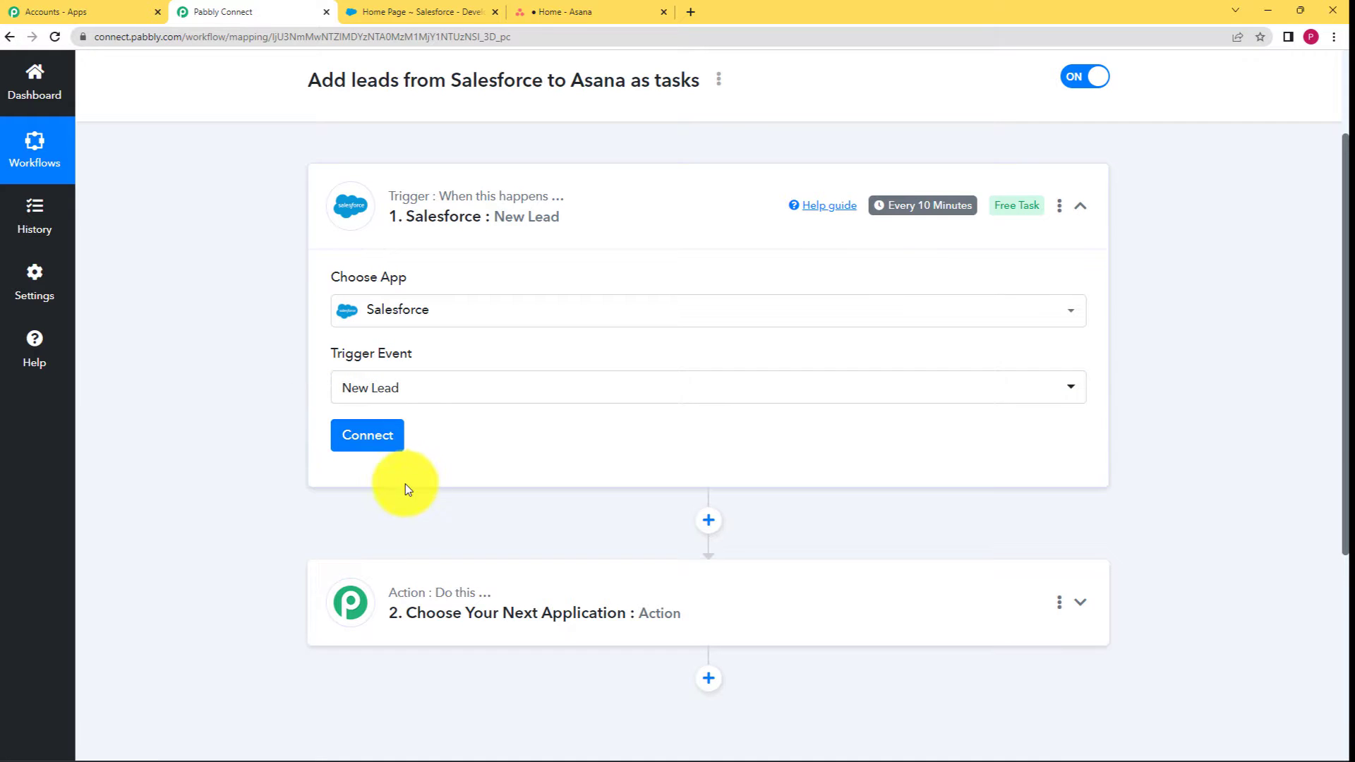
# Glance at the Salesforce and Asana tabs, then start connecting a Salesforce account.
pyautogui.click(413, 23)
pyautogui.click(542, 19)
pyautogui.click(451, 13)
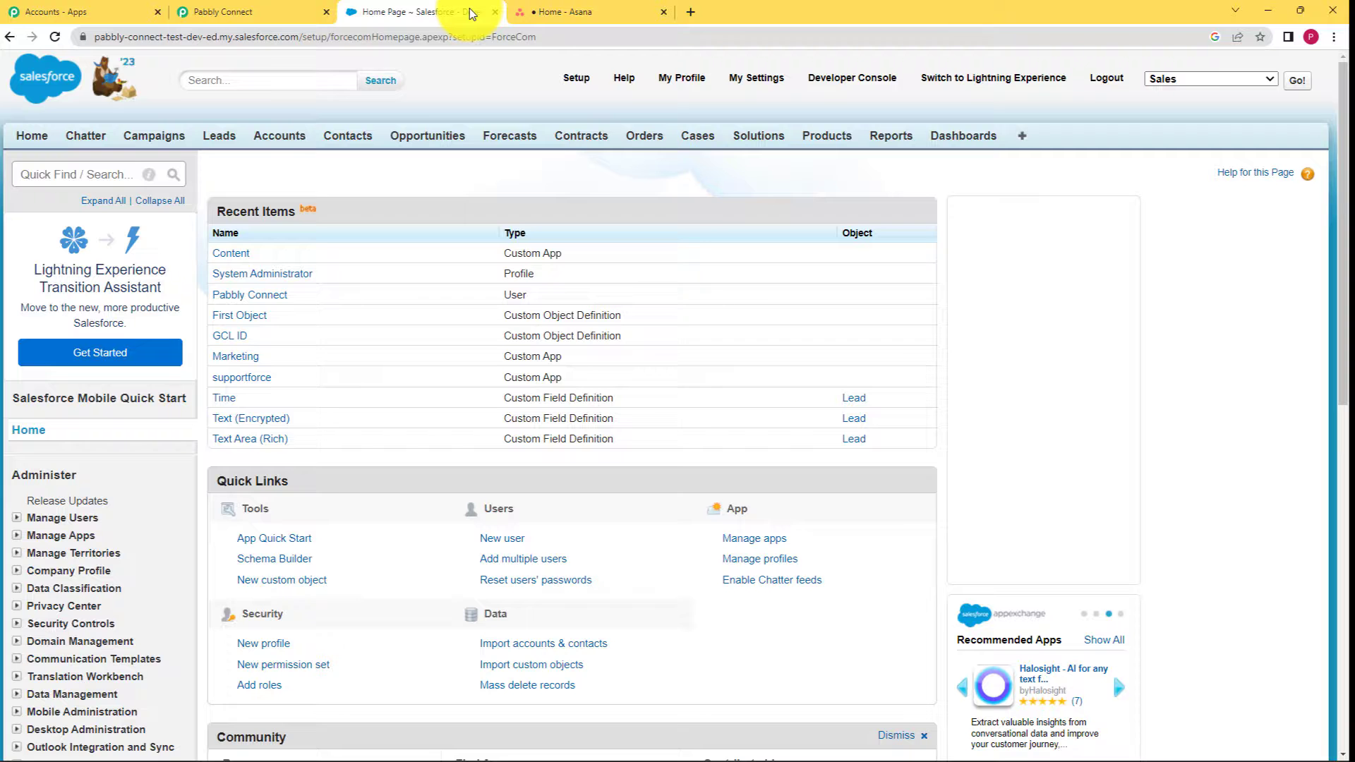
pyautogui.click(261, 9)
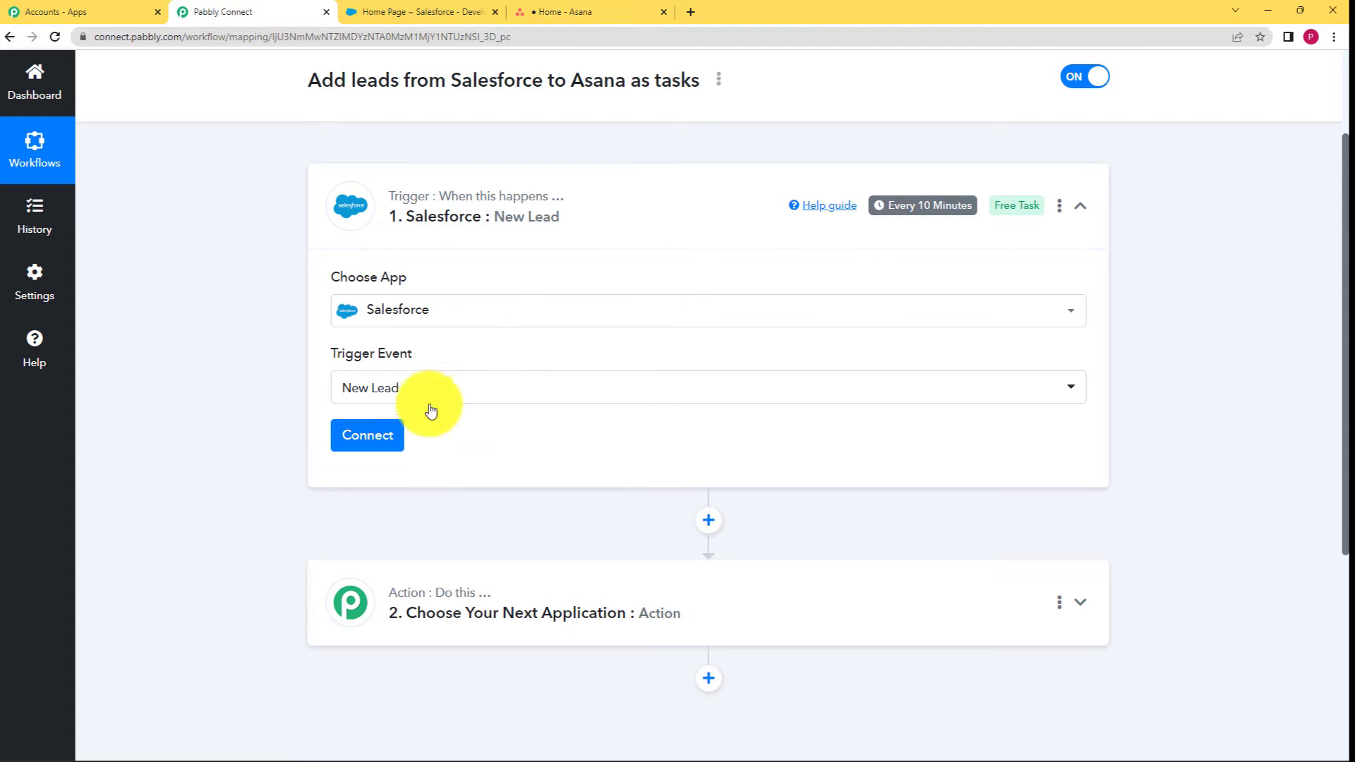
pyautogui.click(371, 437)
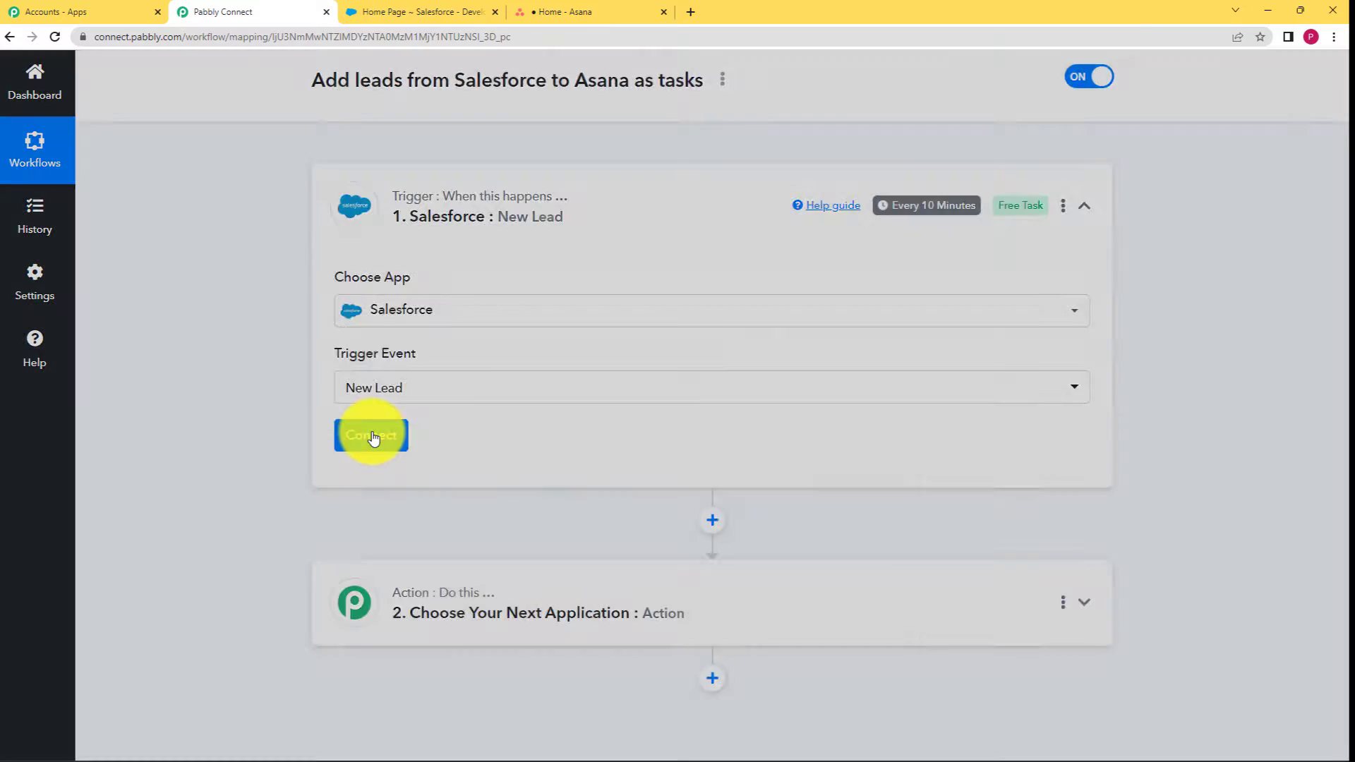
# Add a new Salesforce connection and allow Pabbly Connect access to Salesforce.
pyautogui.click(650, 226)
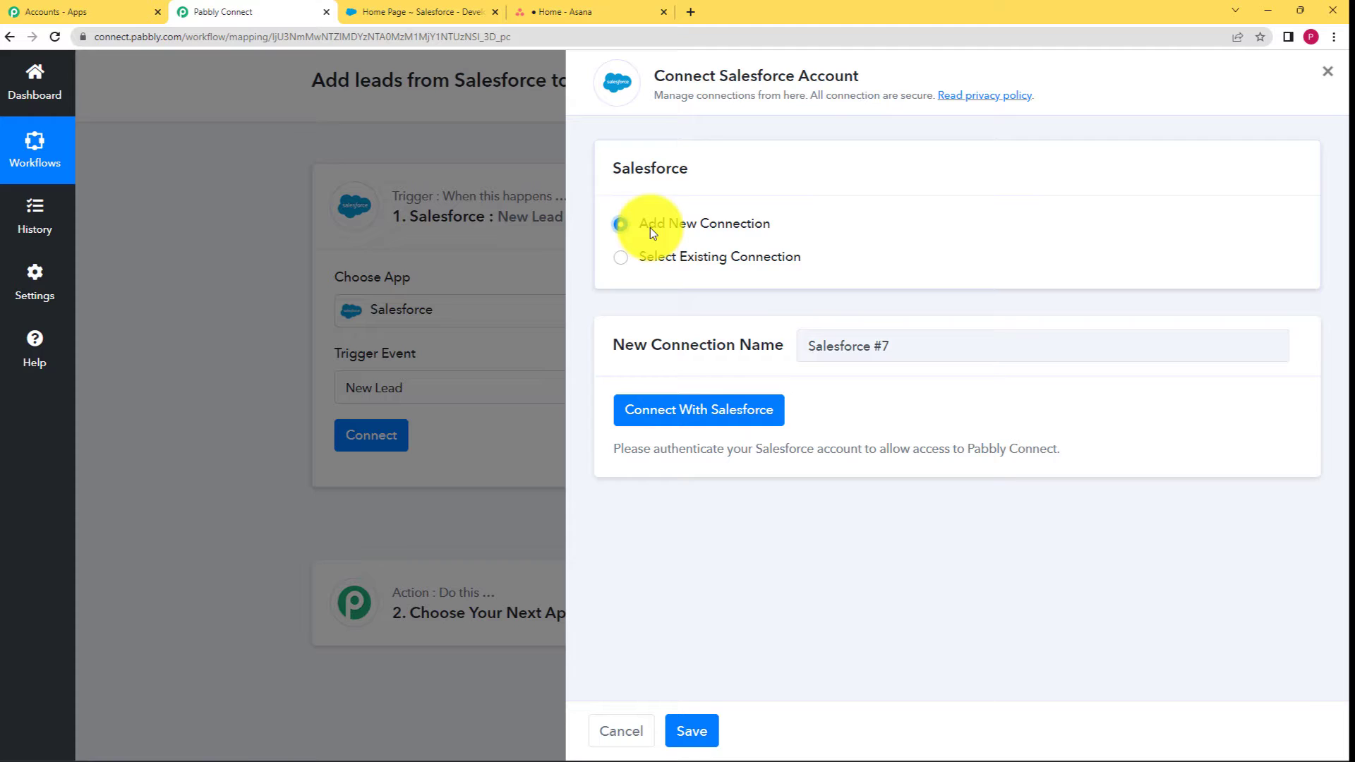
pyautogui.click(706, 413)
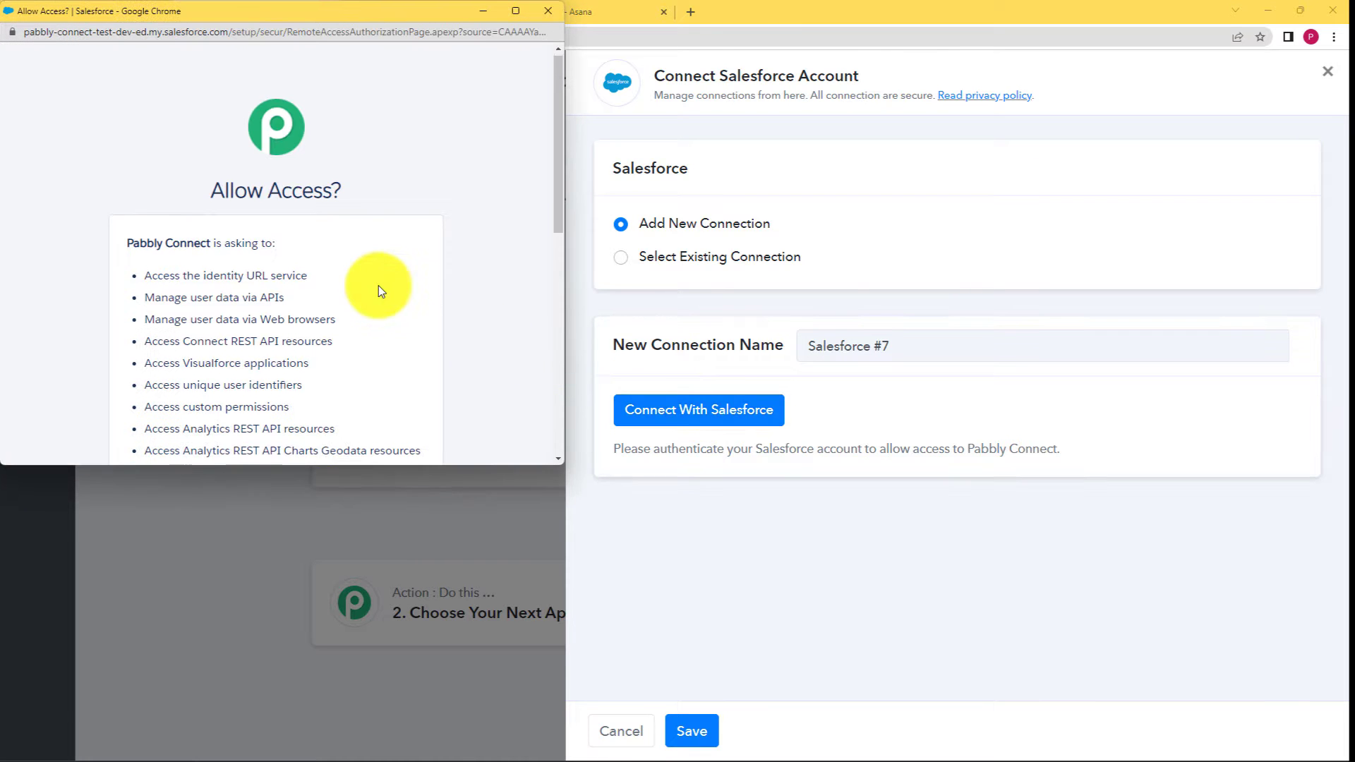
pyautogui.scroll(-10, 381, 283)
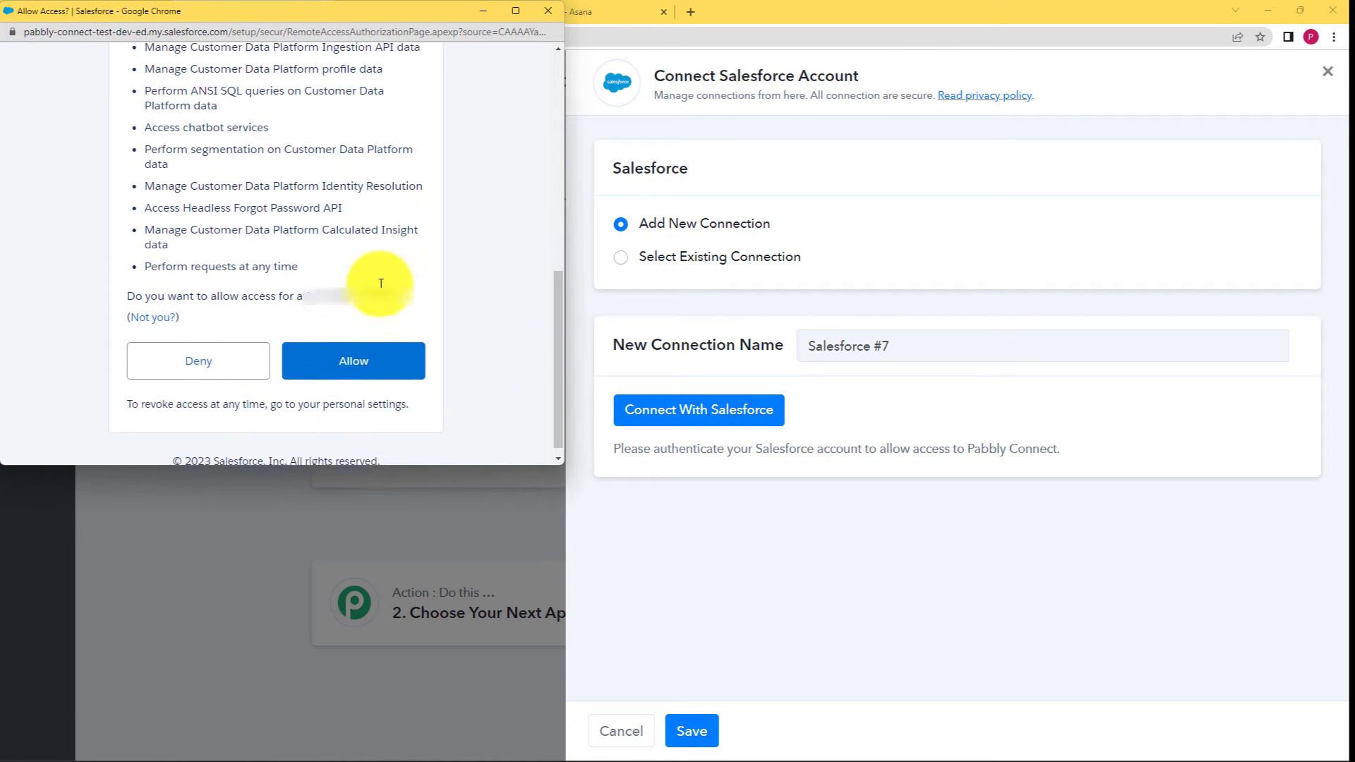
pyautogui.click(349, 357)
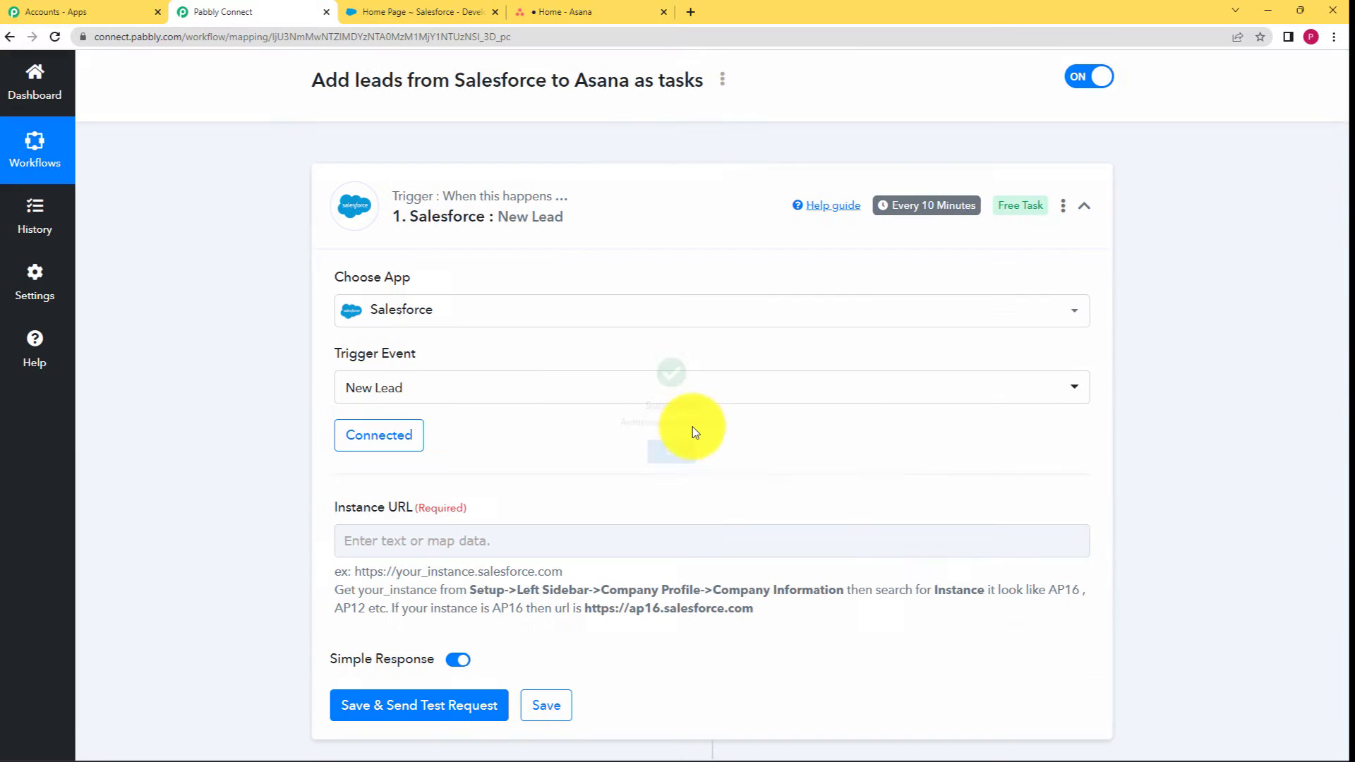
# Switch to the Salesforce Setup home page in the other tab.
pyautogui.scroll(-2, 534, 447)
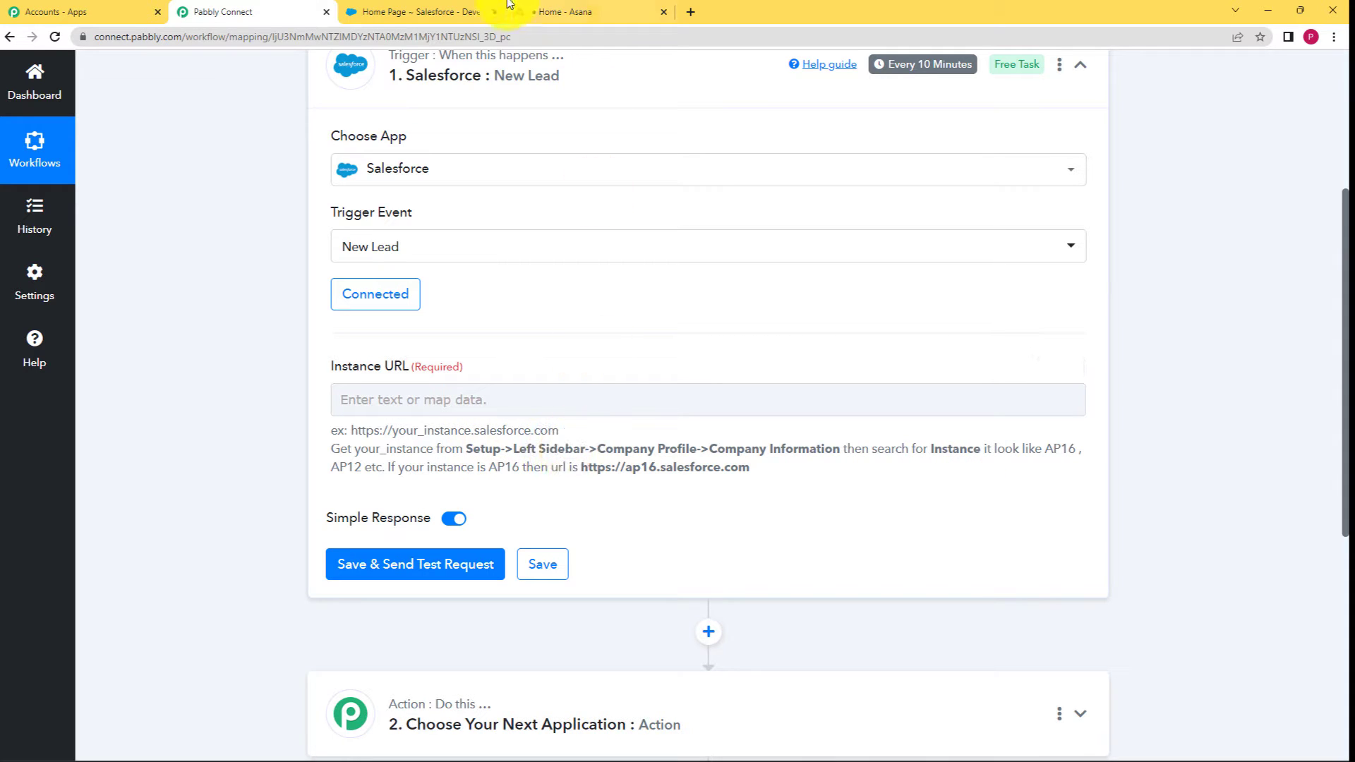
pyautogui.click(423, 12)
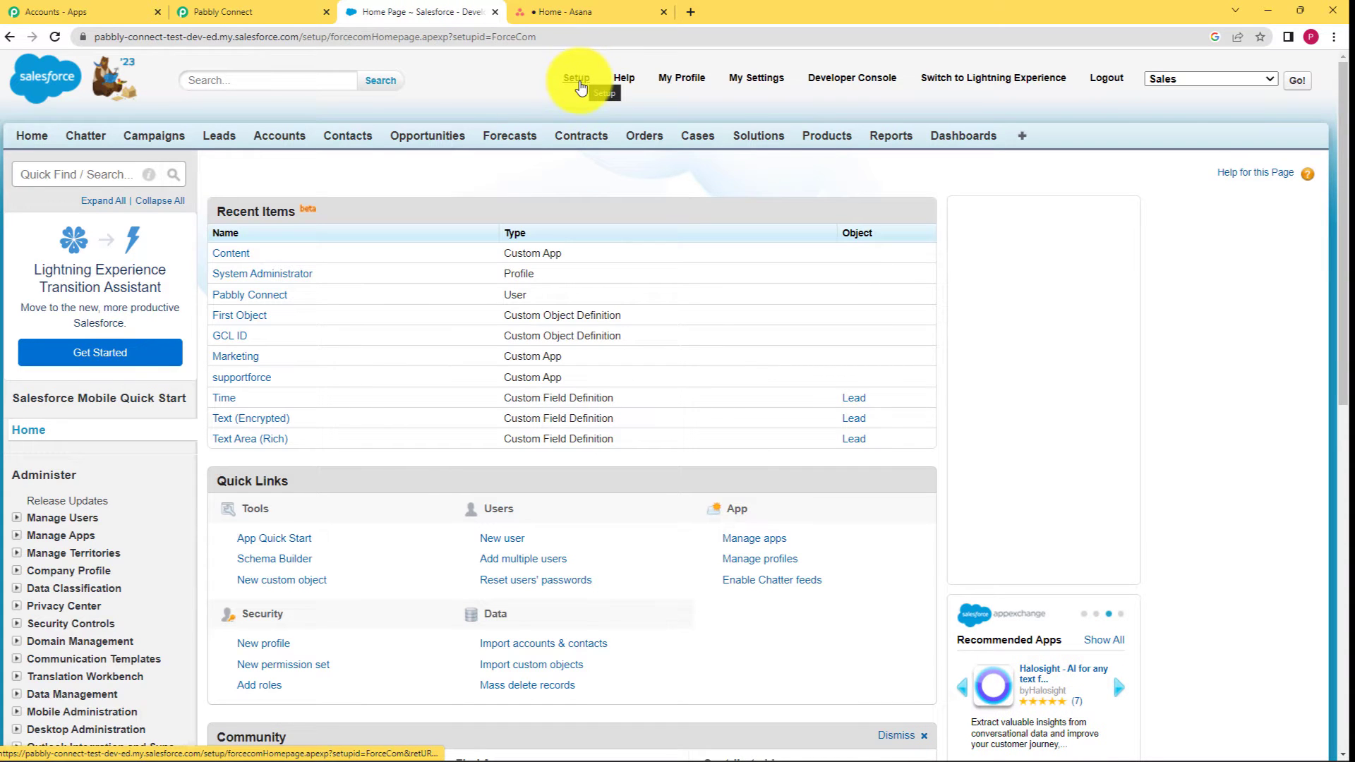
# Find instance AP16 on Salesforce's Company Information page, then return to Pabbly Connect.
pyautogui.click(577, 79)
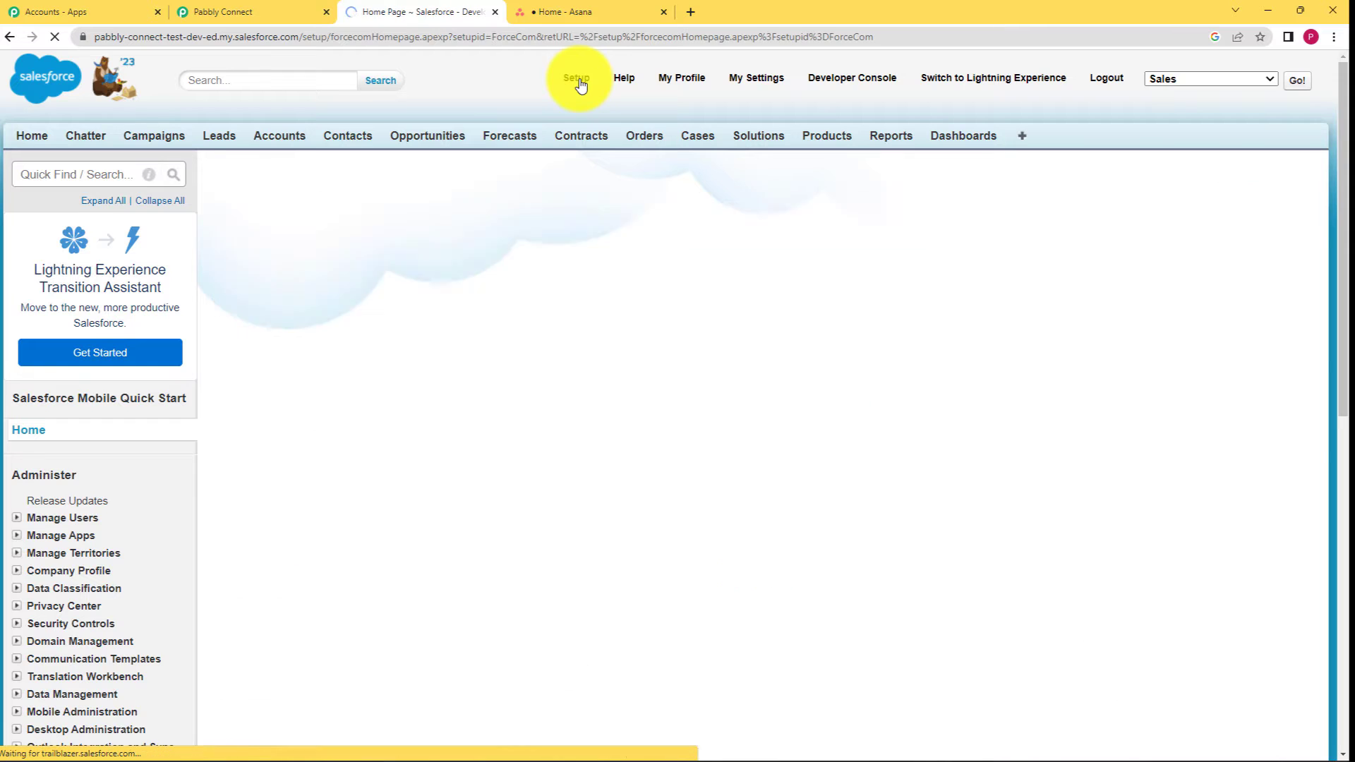
pyautogui.scroll(-2, 84, 536)
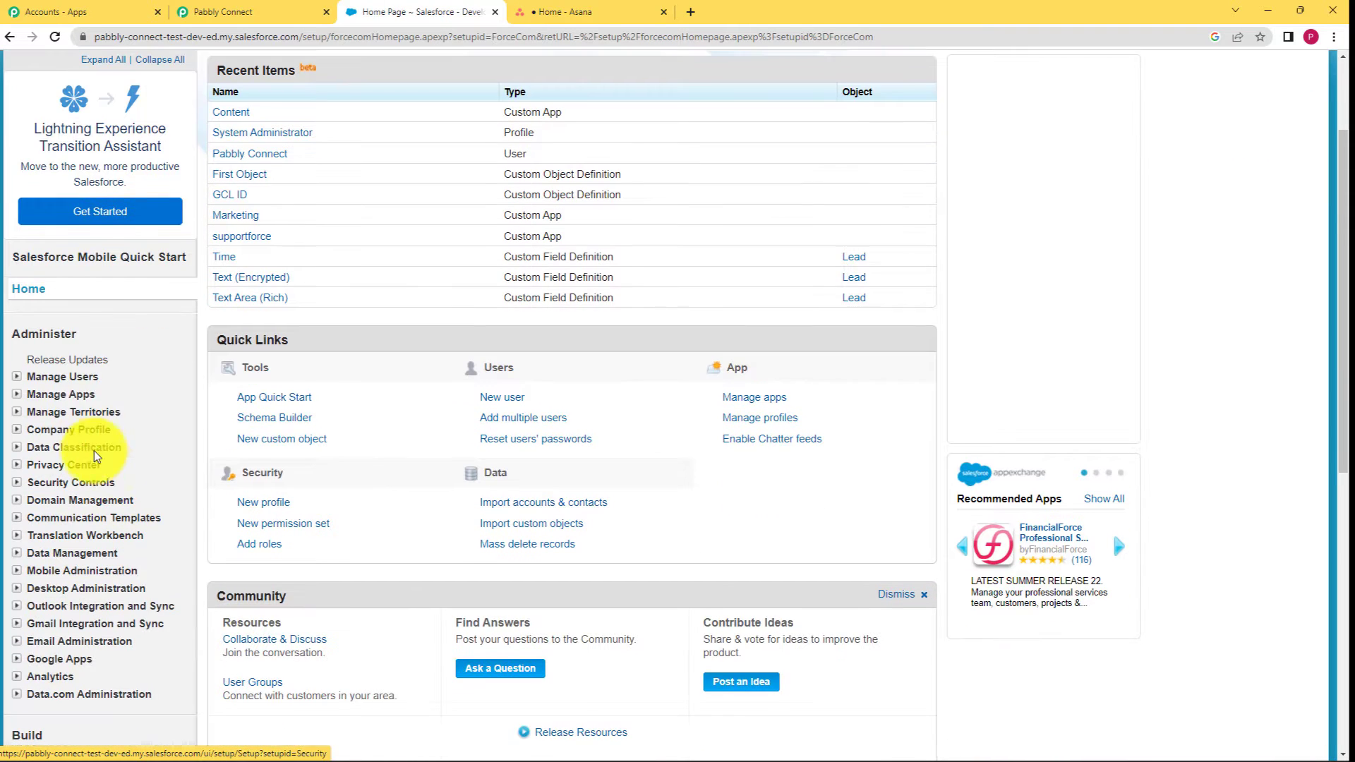
pyautogui.click(92, 427)
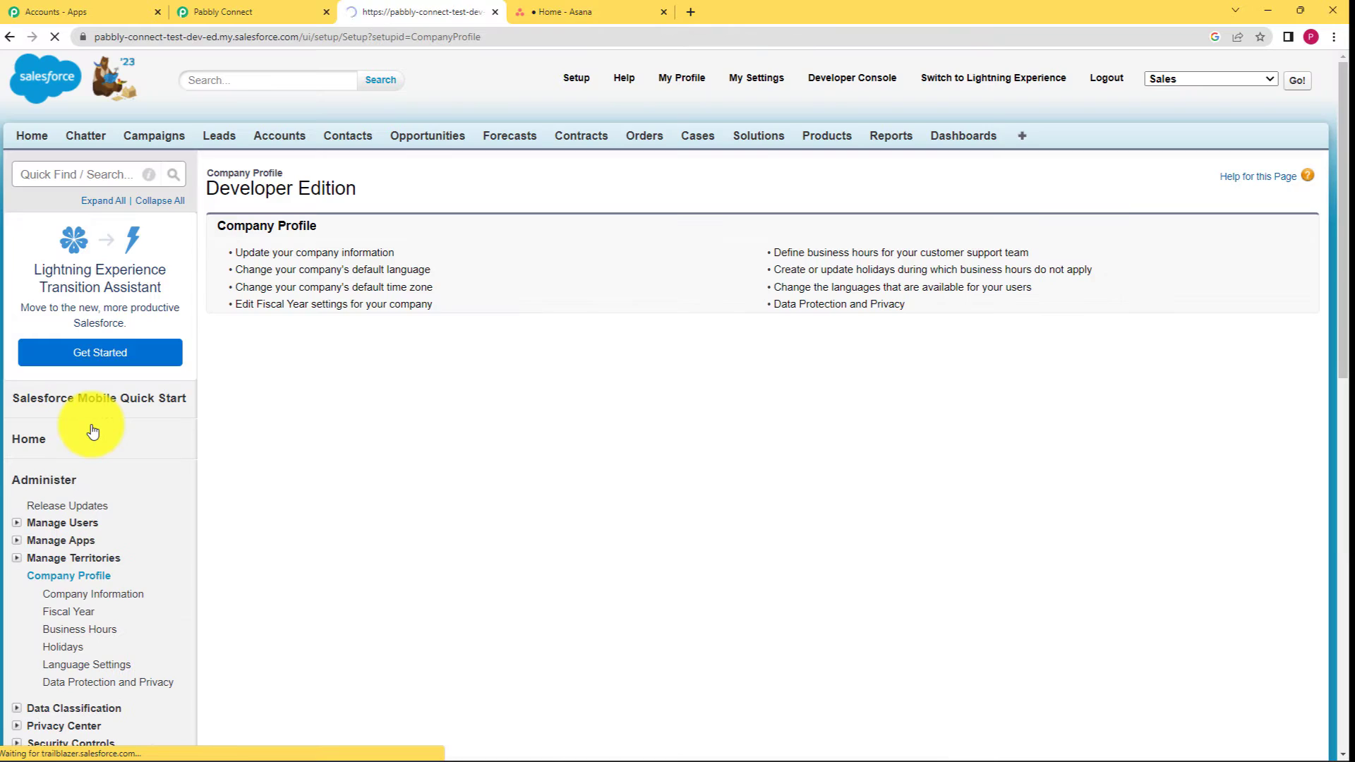
pyautogui.scroll(-1, 99, 566)
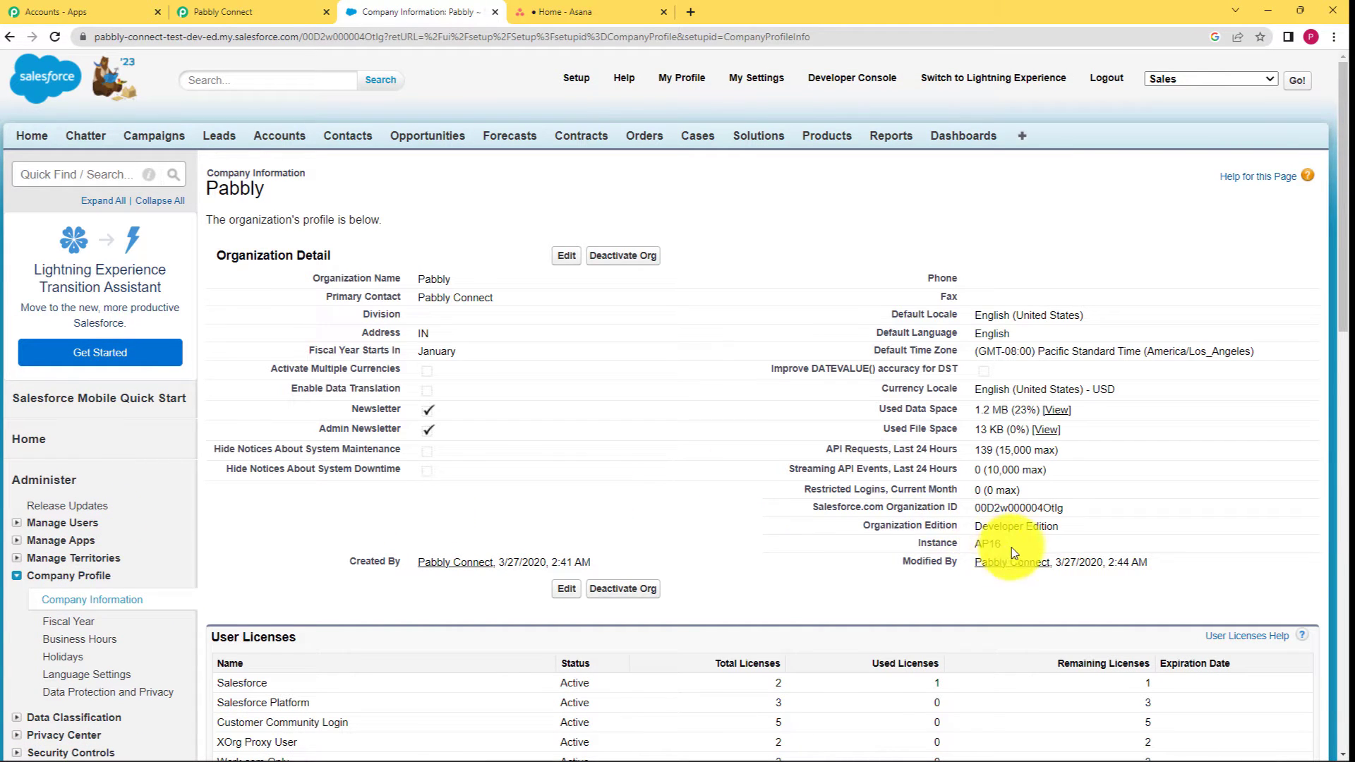
pyautogui.moveTo(1013, 540); pyautogui.dragTo(969, 544)
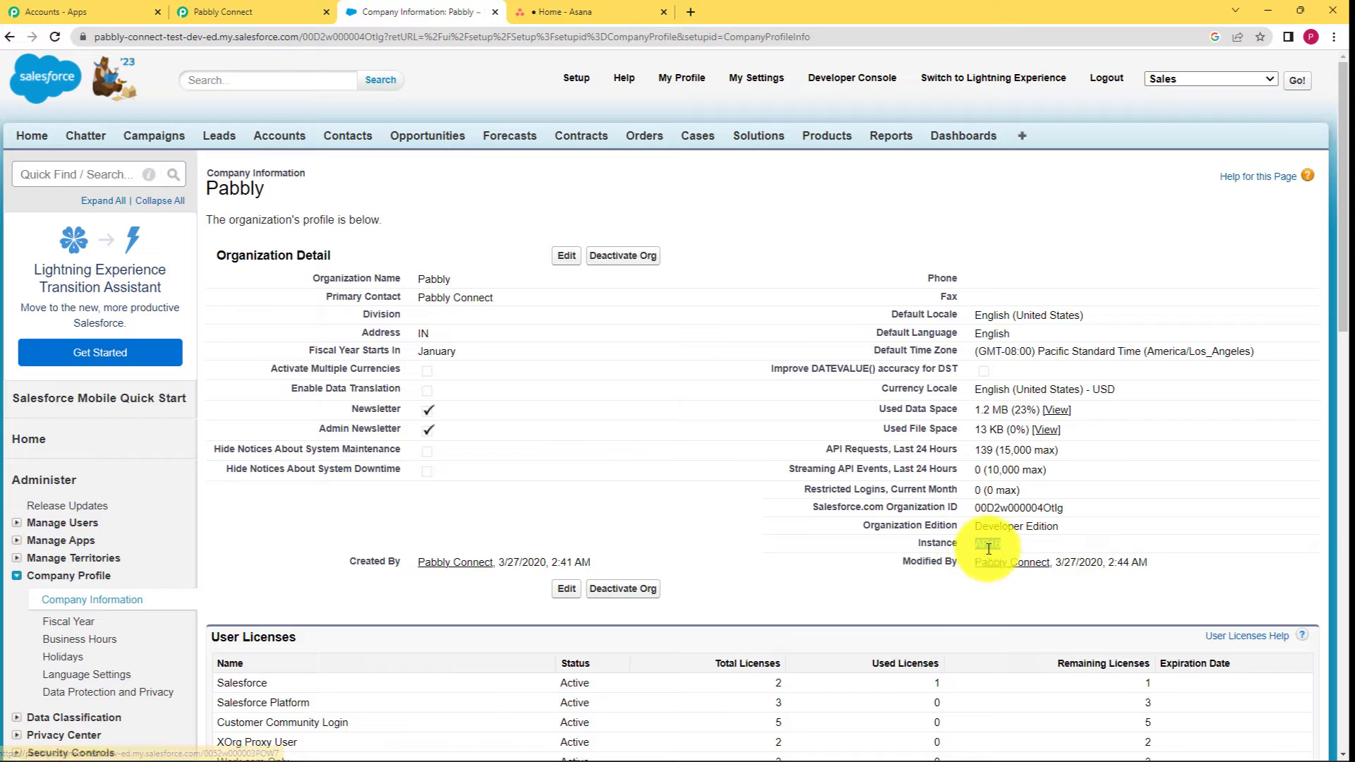
pyautogui.click(211, 12)
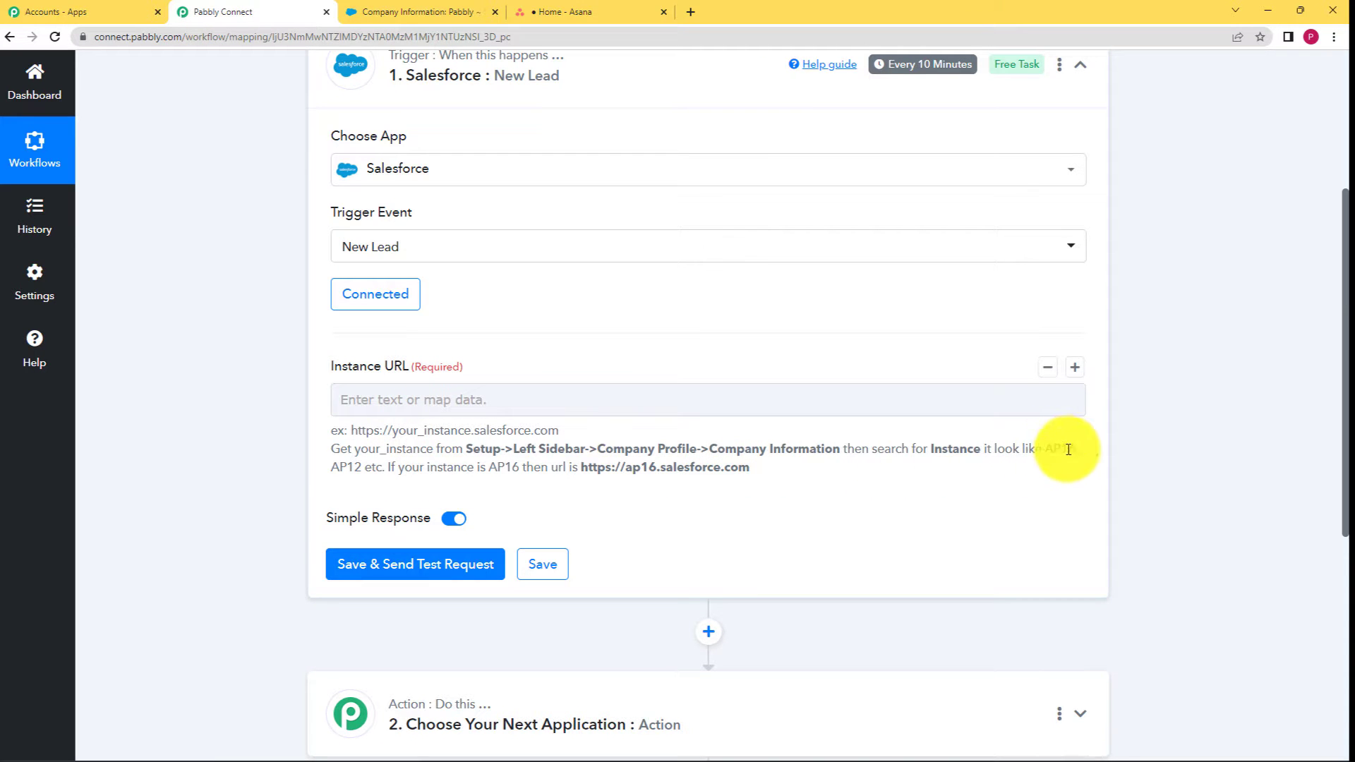
# Copy the help text's example instance URL into the Instance URL field.
pyautogui.moveTo(1045, 449); pyautogui.dragTo(1083, 449)
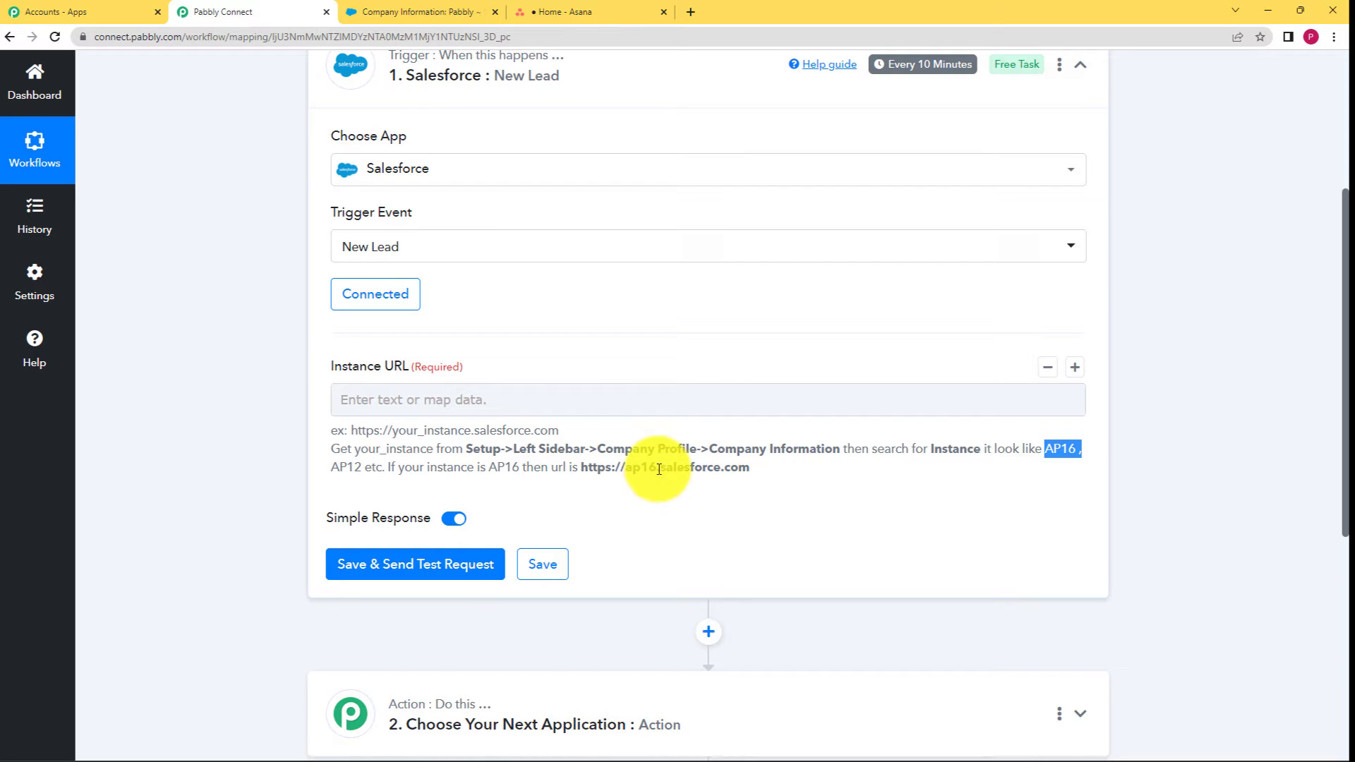
pyautogui.moveTo(658, 468); pyautogui.dragTo(626, 468)
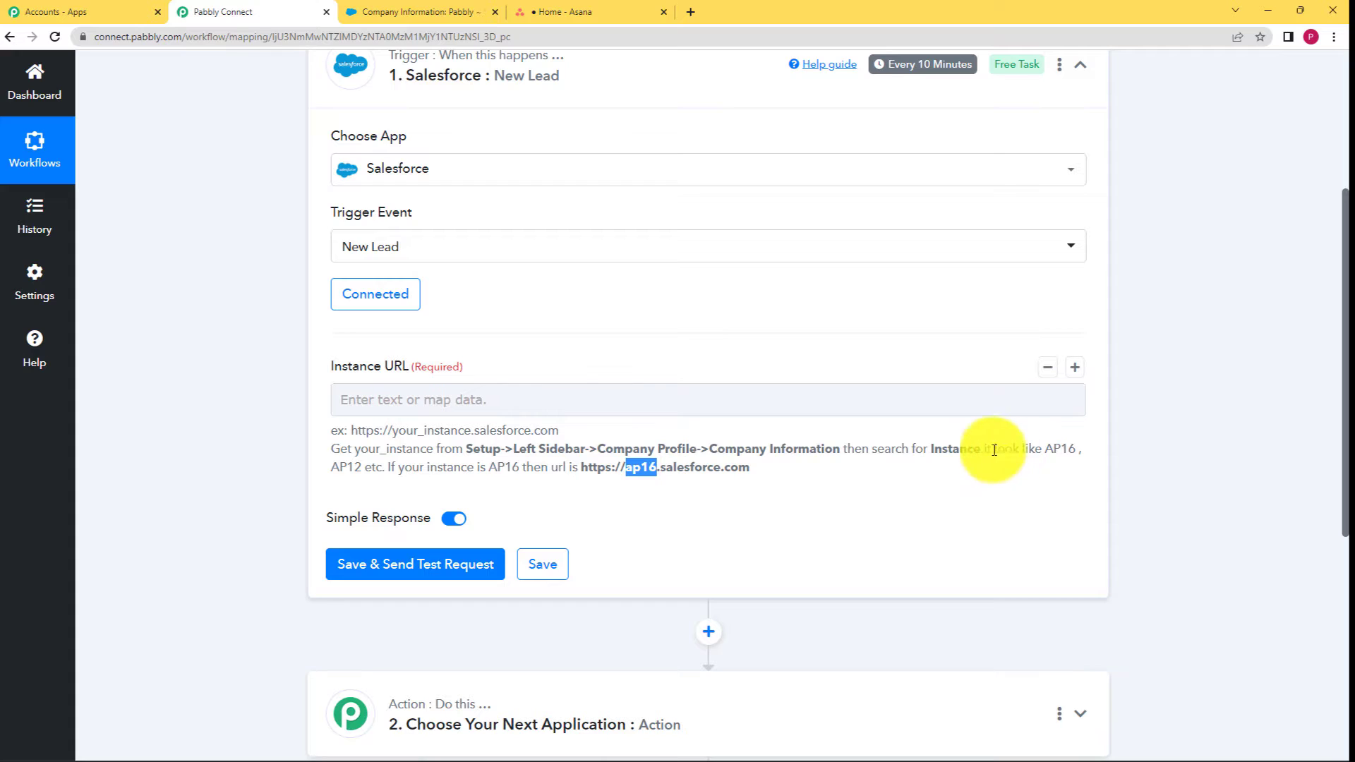
pyautogui.moveTo(750, 468); pyautogui.dragTo(590, 486)
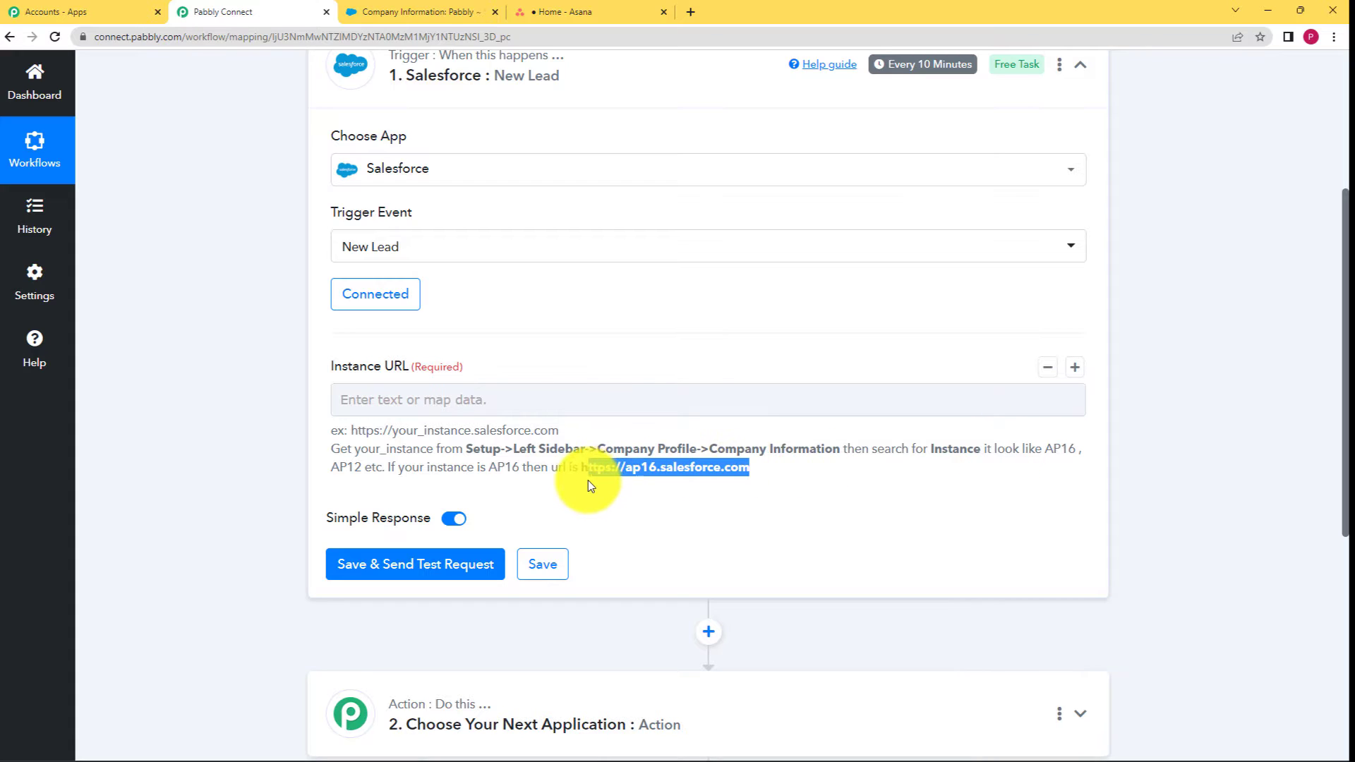
pyautogui.hotkey('ctrl', 'c')
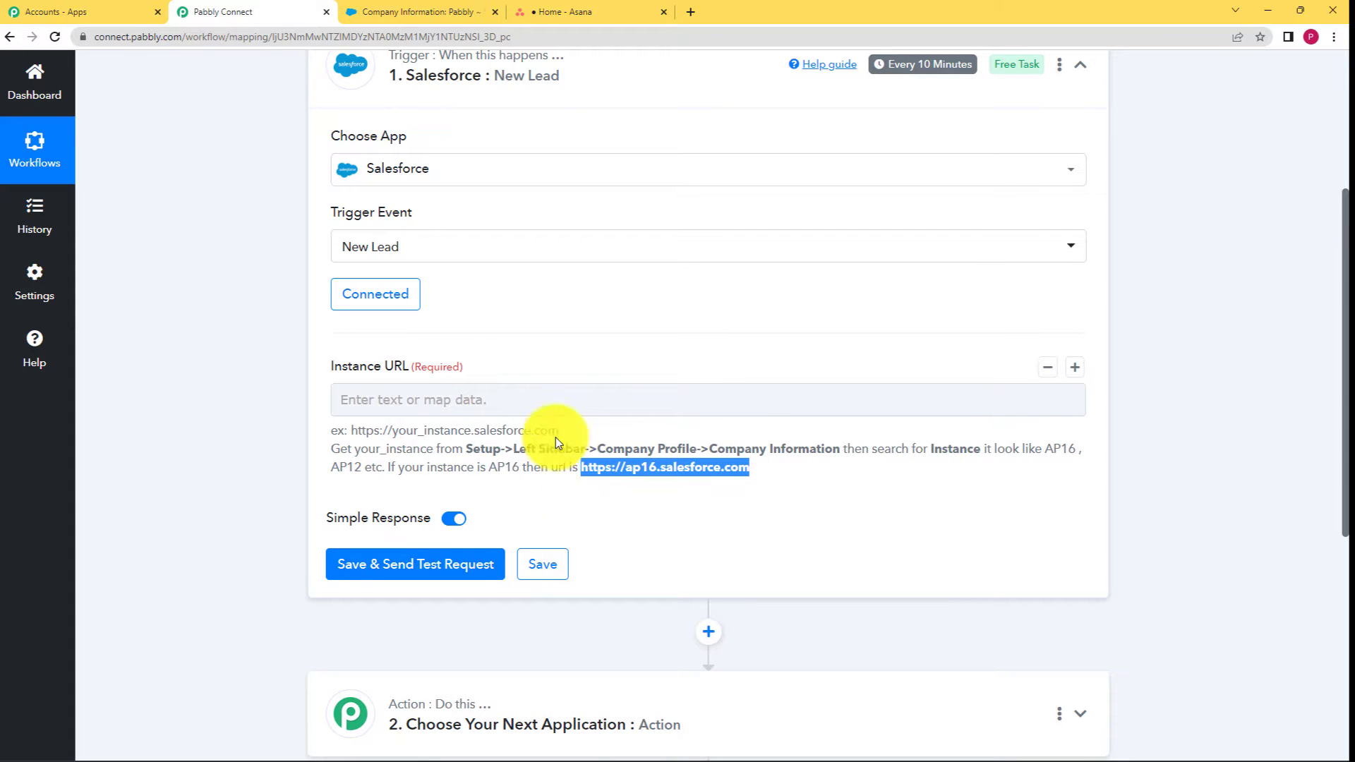
pyautogui.click(544, 401)
pyautogui.hotkey('ctrl', 'v')
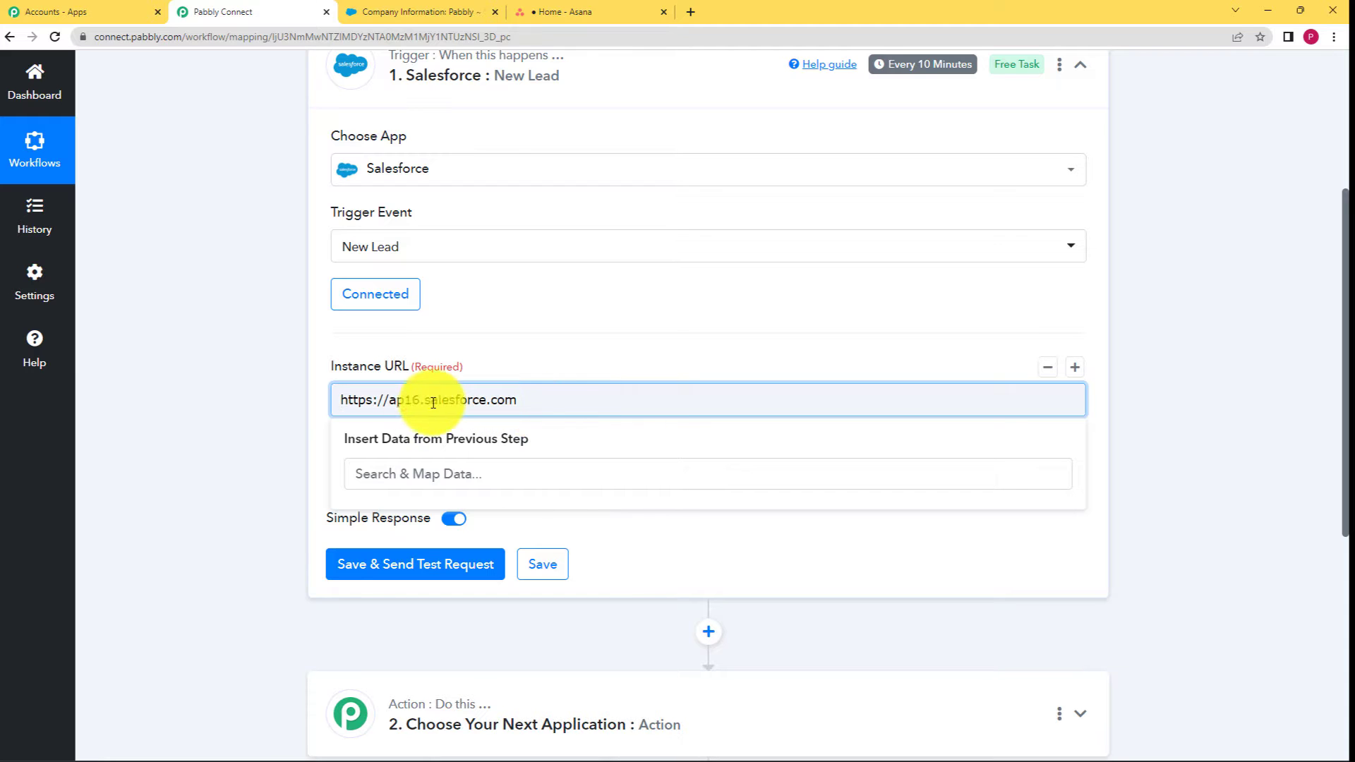
pyautogui.moveTo(421, 408); pyautogui.dragTo(397, 408)
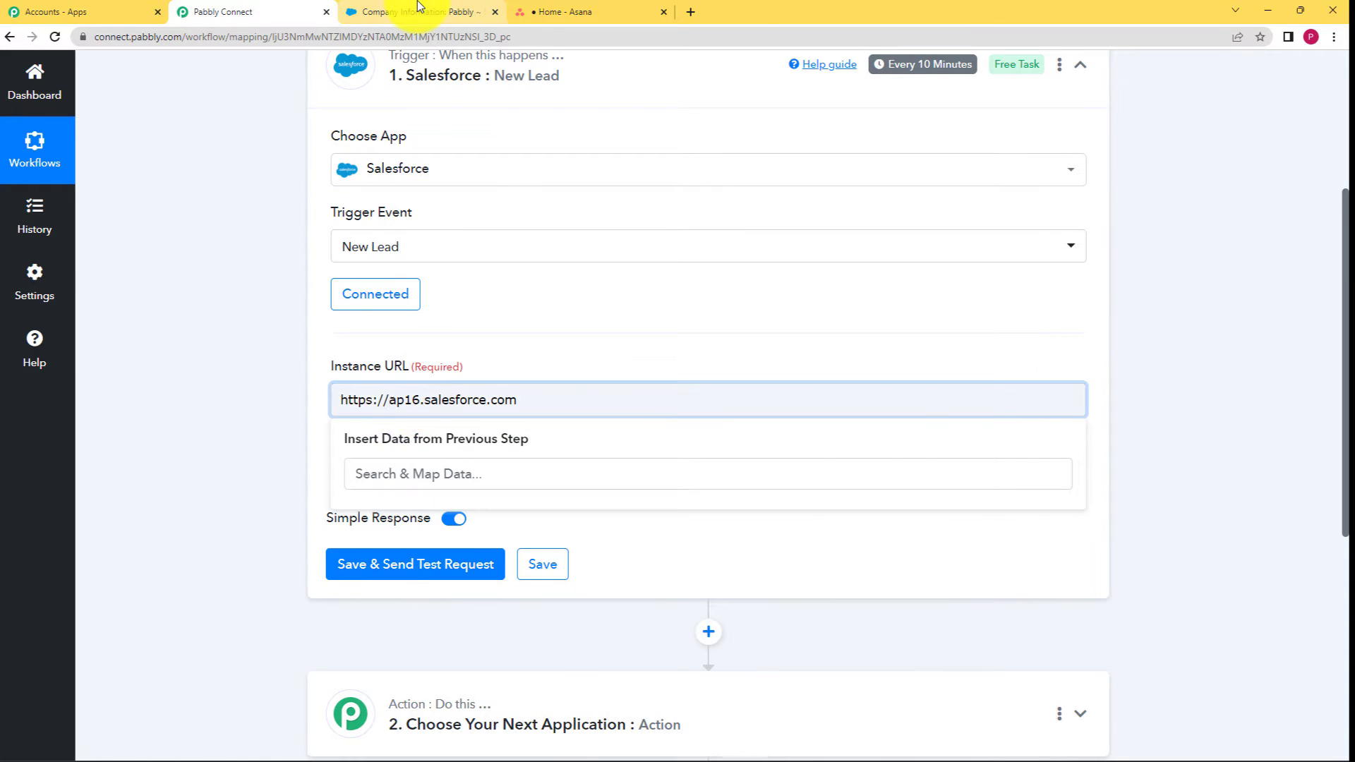
pyautogui.click(395, 12)
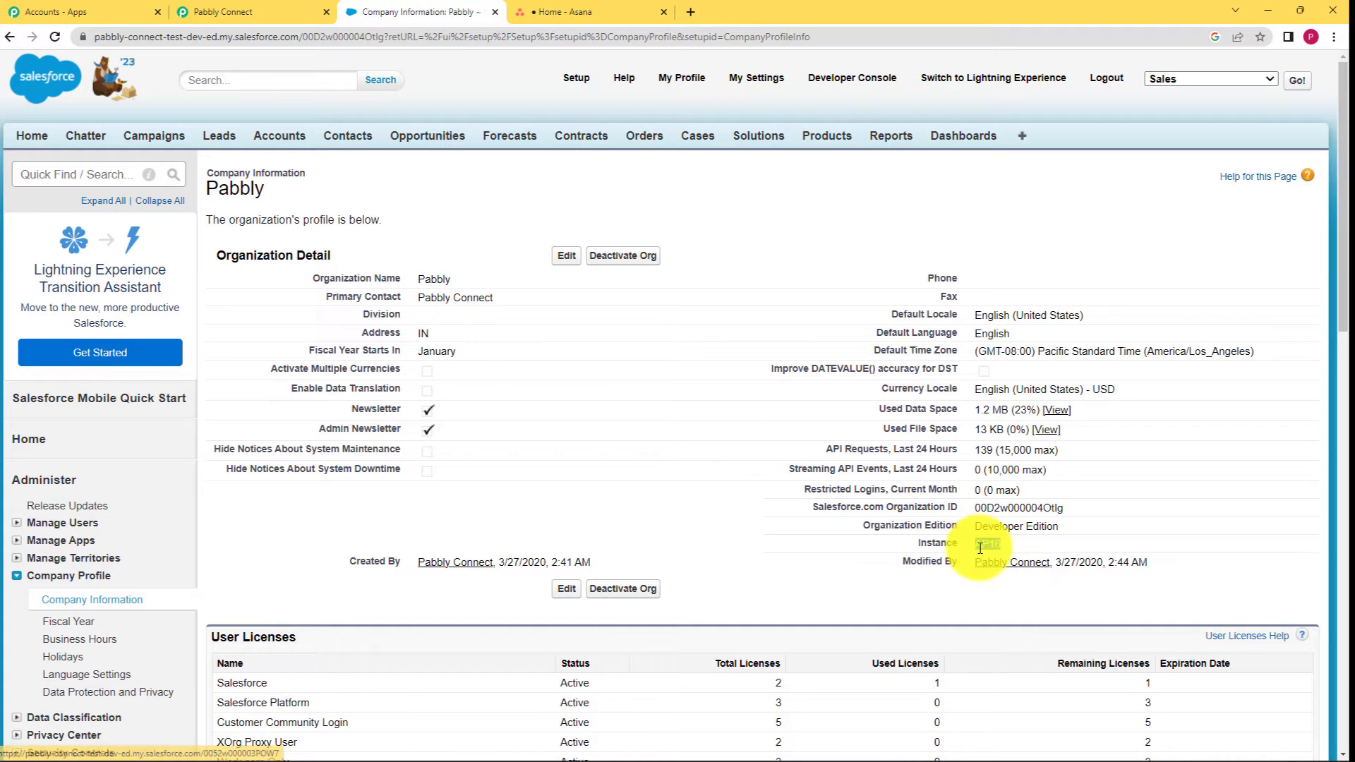
pyautogui.click(203, 10)
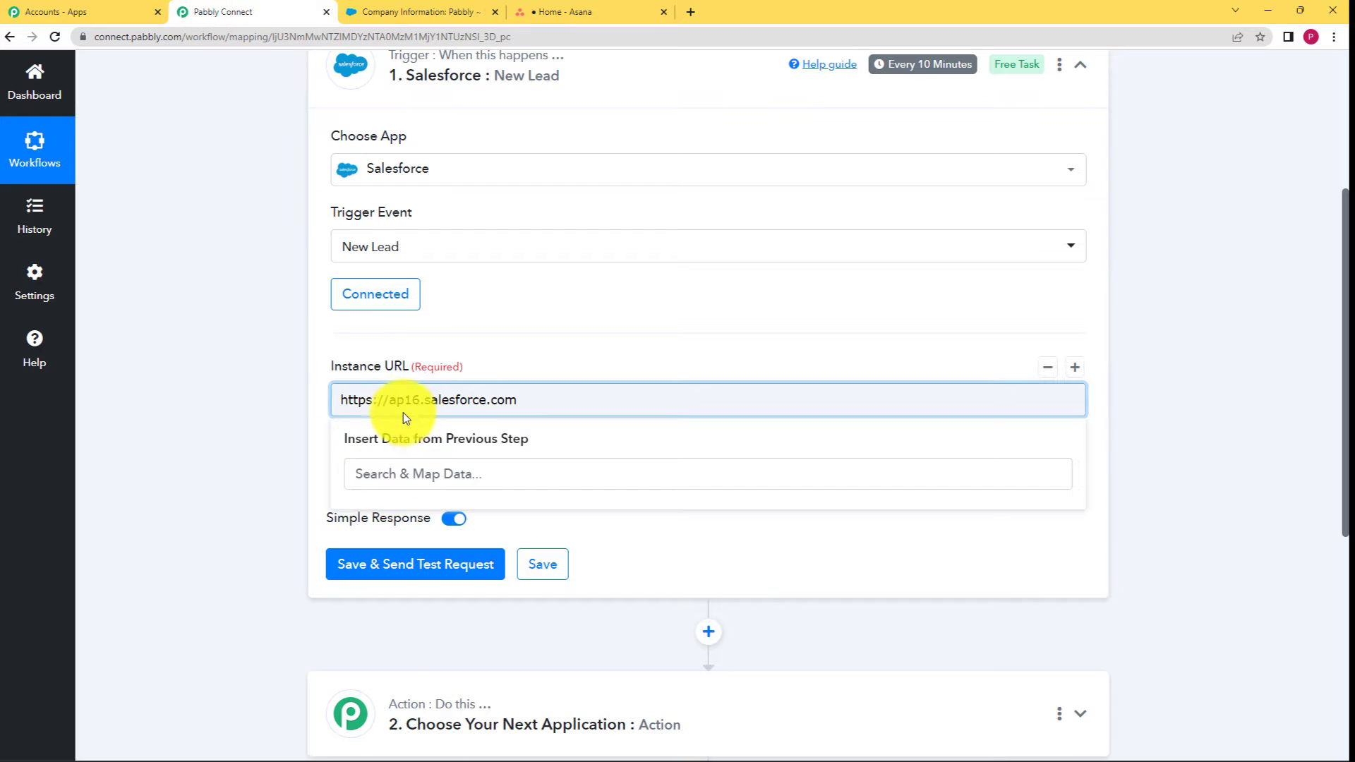
pyautogui.click(390, 401)
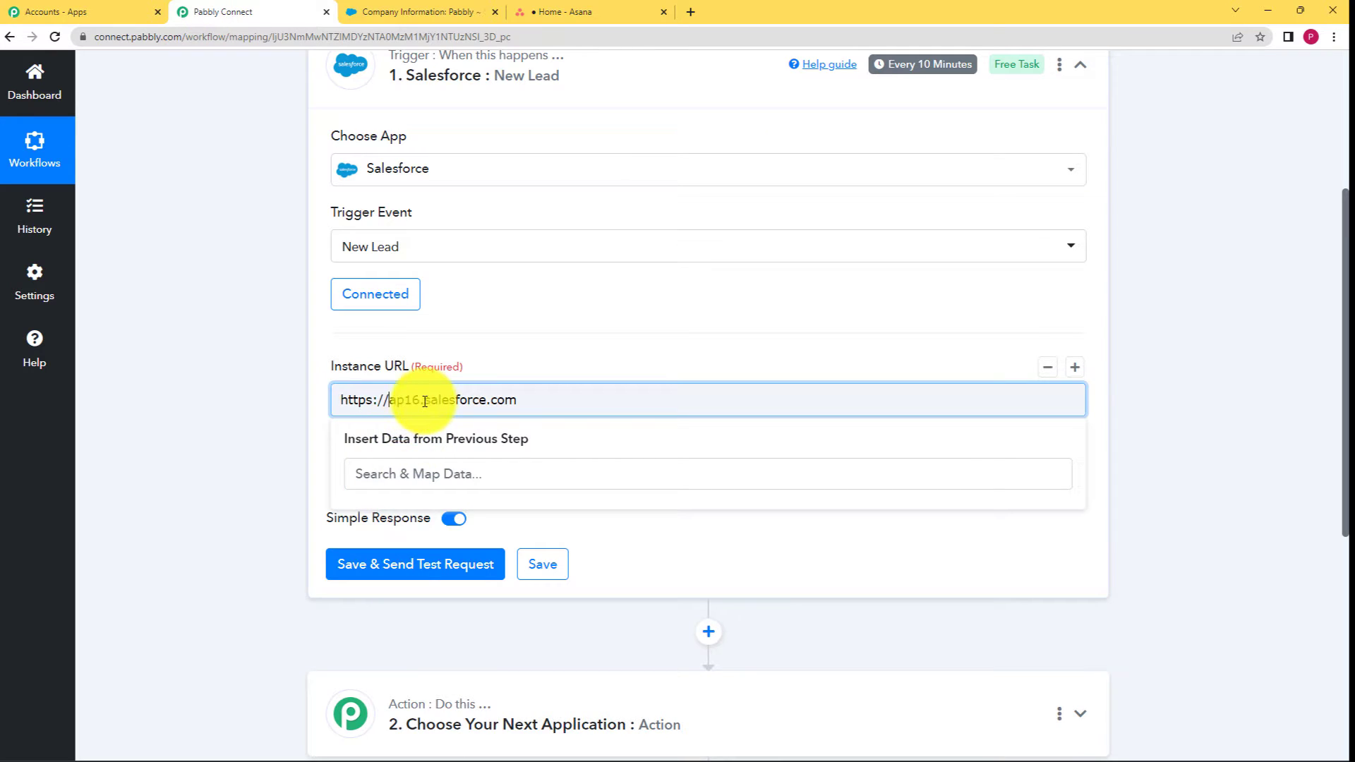
pyautogui.click(322, 492)
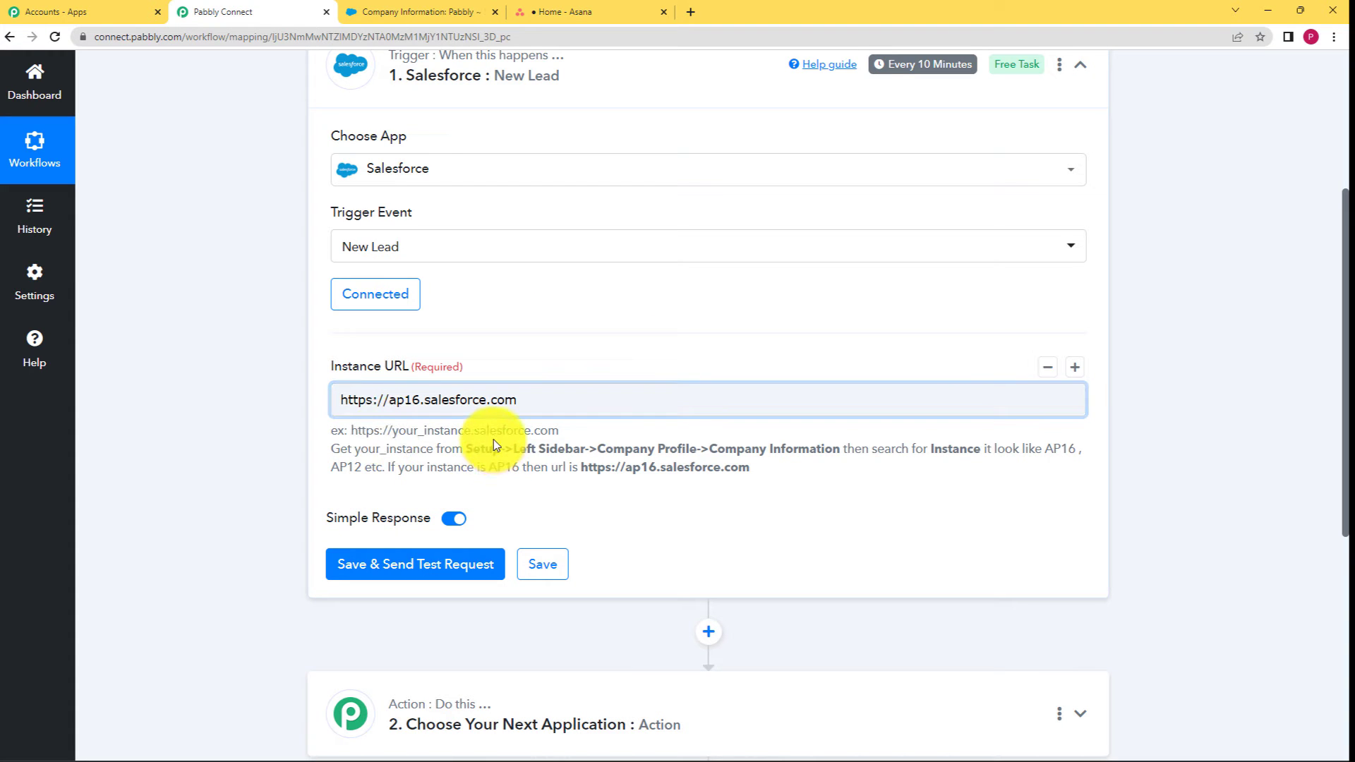
pyautogui.click(419, 396)
pyautogui.press('BackSpace')
pyautogui.press('BackSpace')
pyautogui.press('BackSpace')
pyautogui.press('BackSpace')
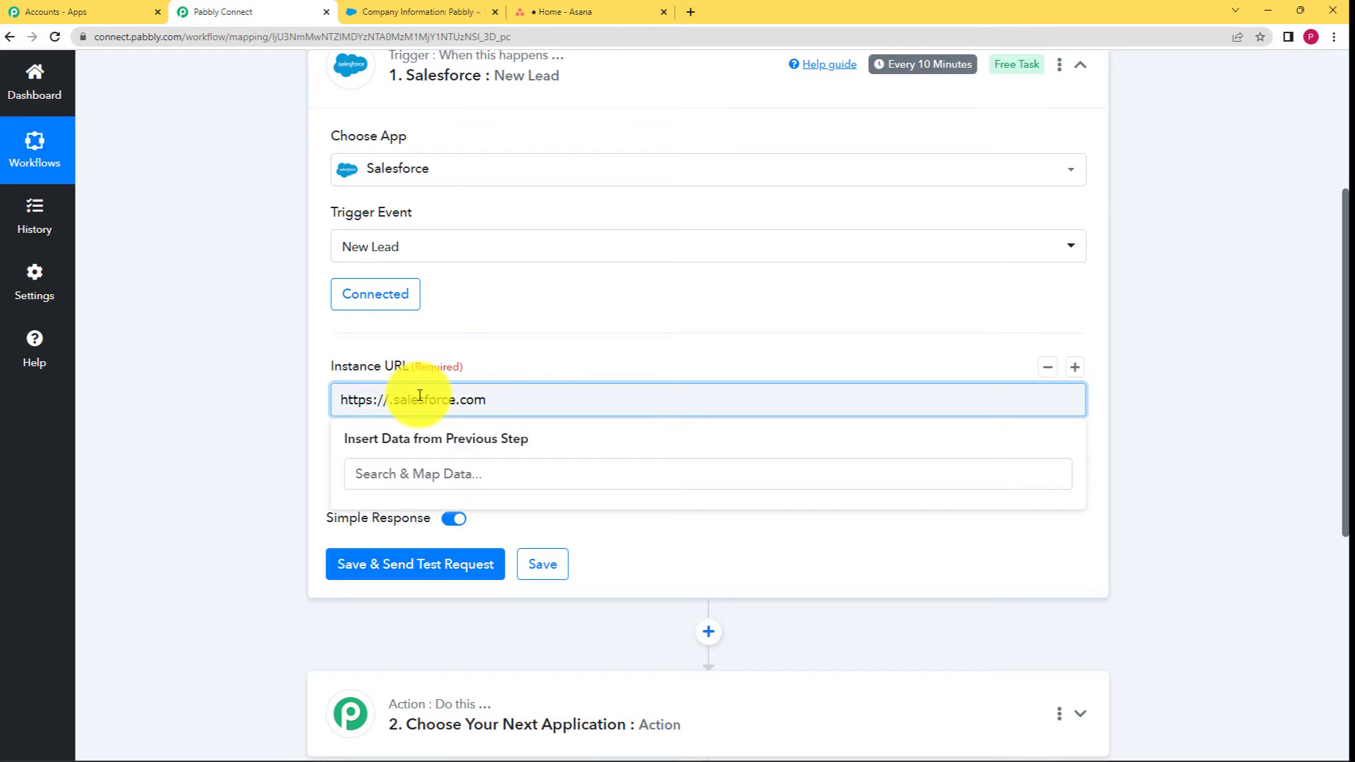
pyautogui.write('ap16')
pyautogui.click(312, 499)
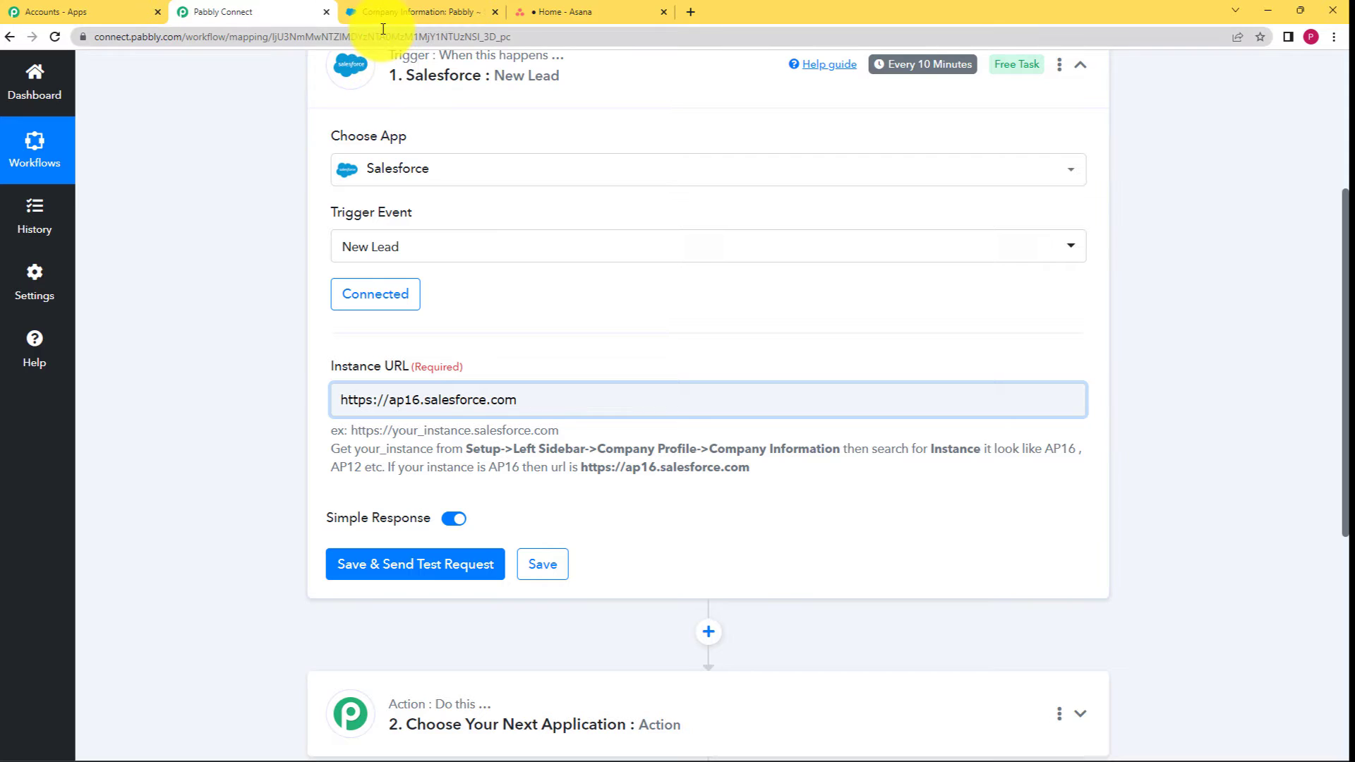
pyautogui.click(413, 576)
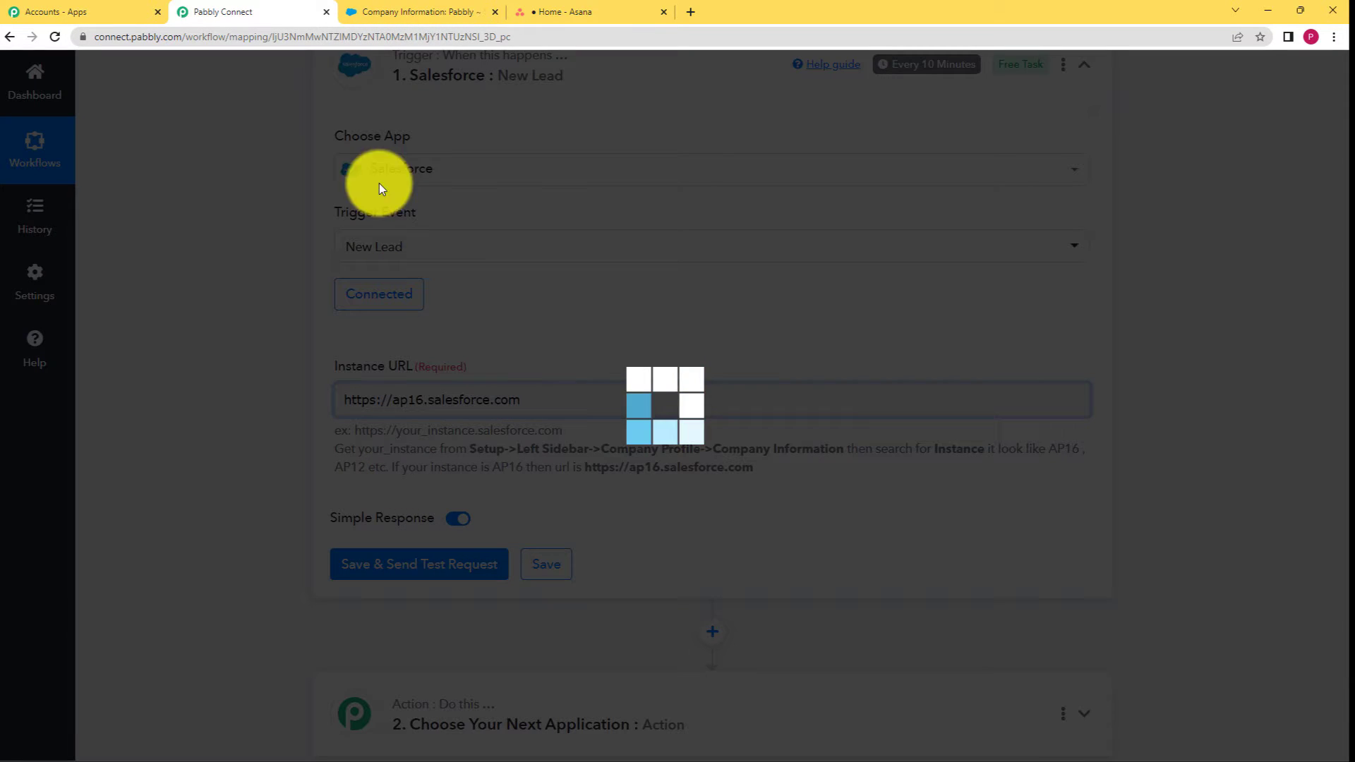
# Open the Salesforce Leads list and start a new lead.
pyautogui.click(370, 11)
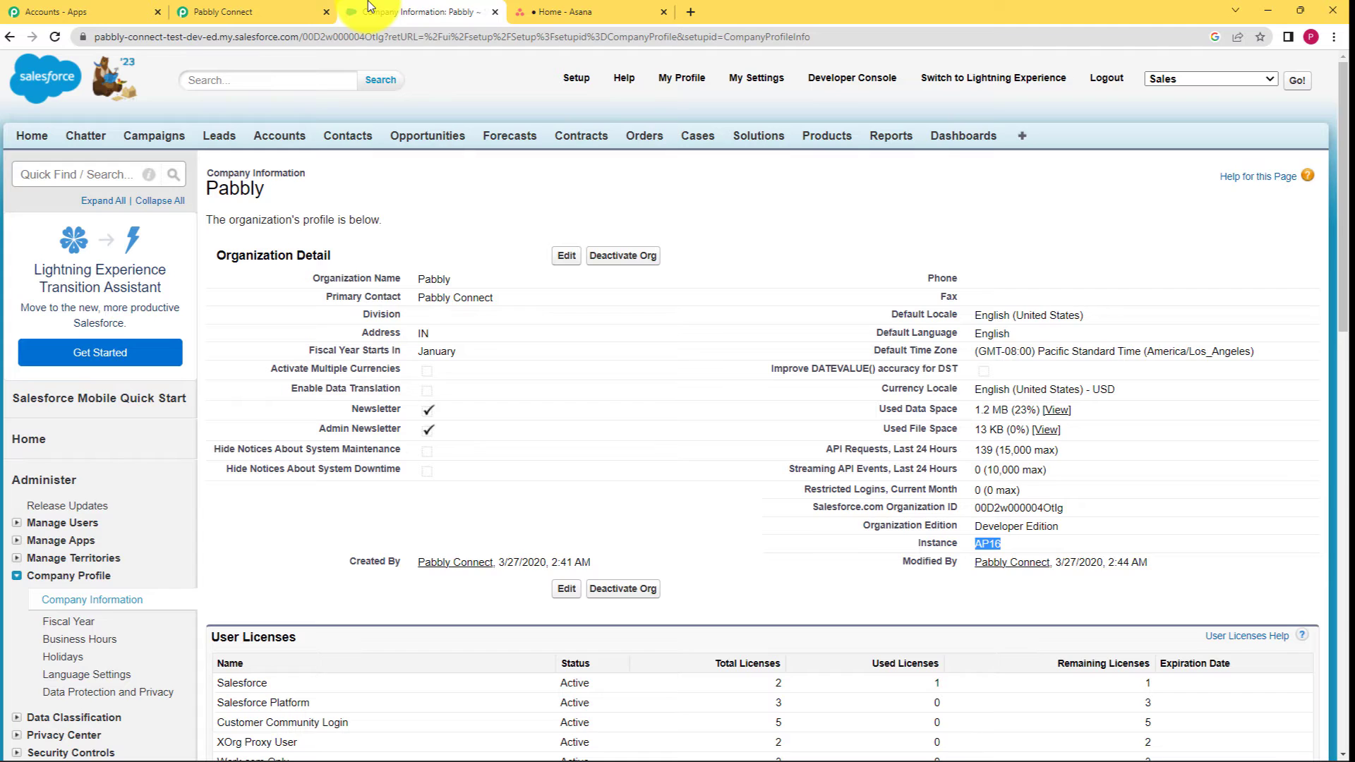
pyautogui.click(227, 139)
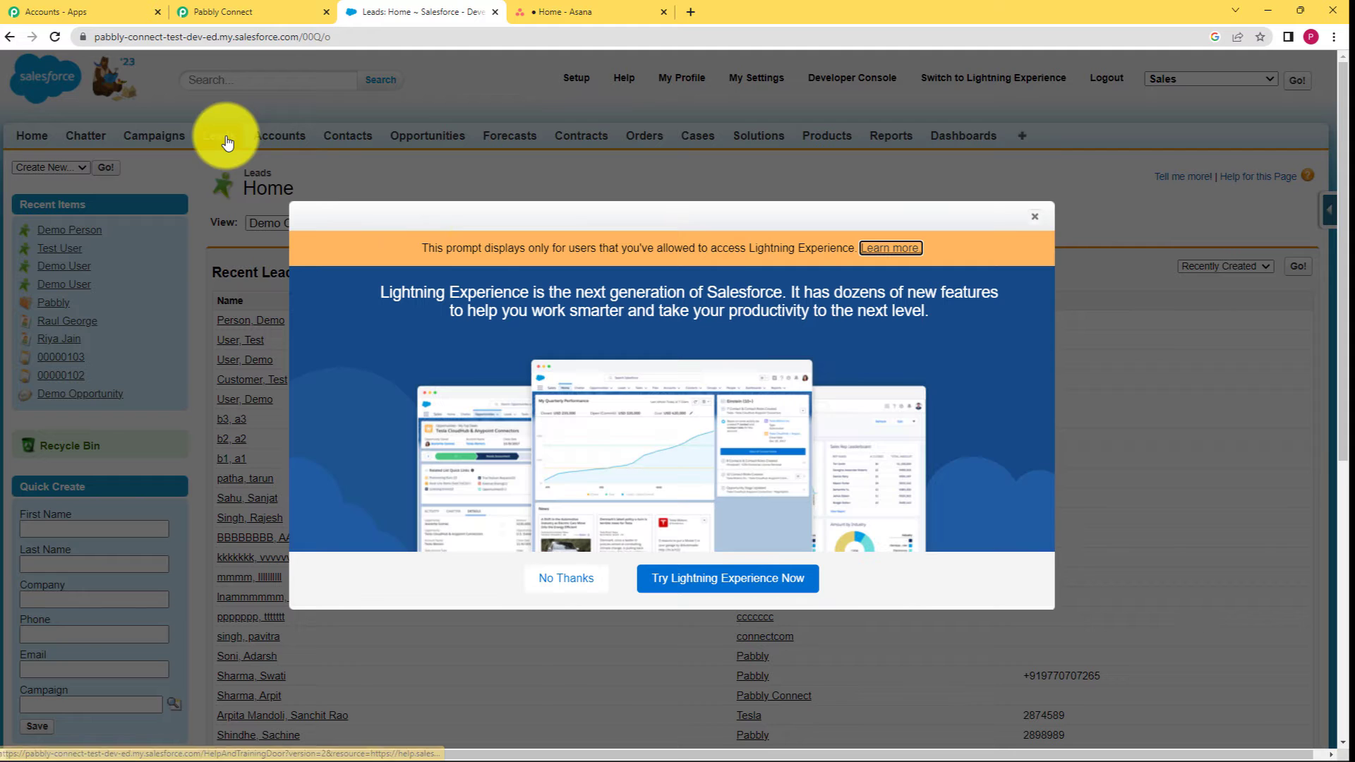
pyautogui.click(1034, 218)
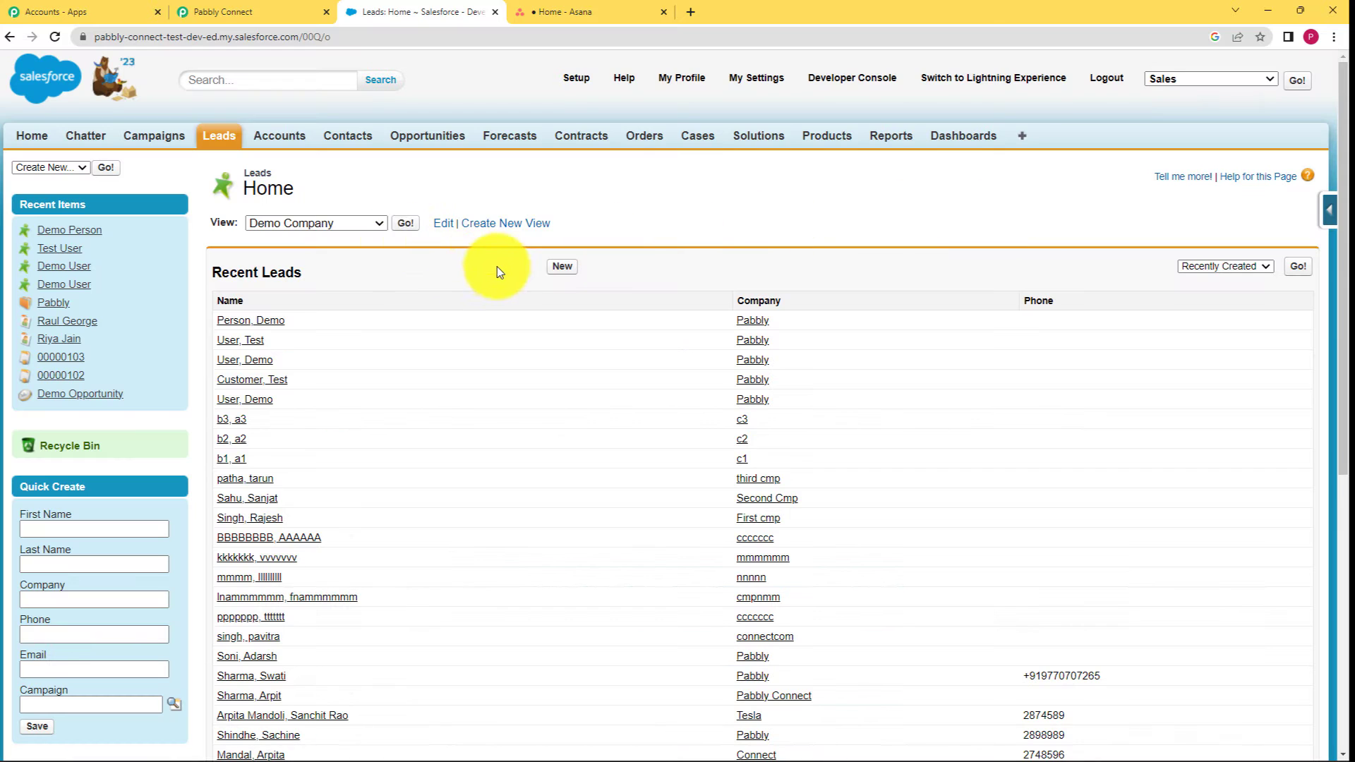
pyautogui.click(561, 267)
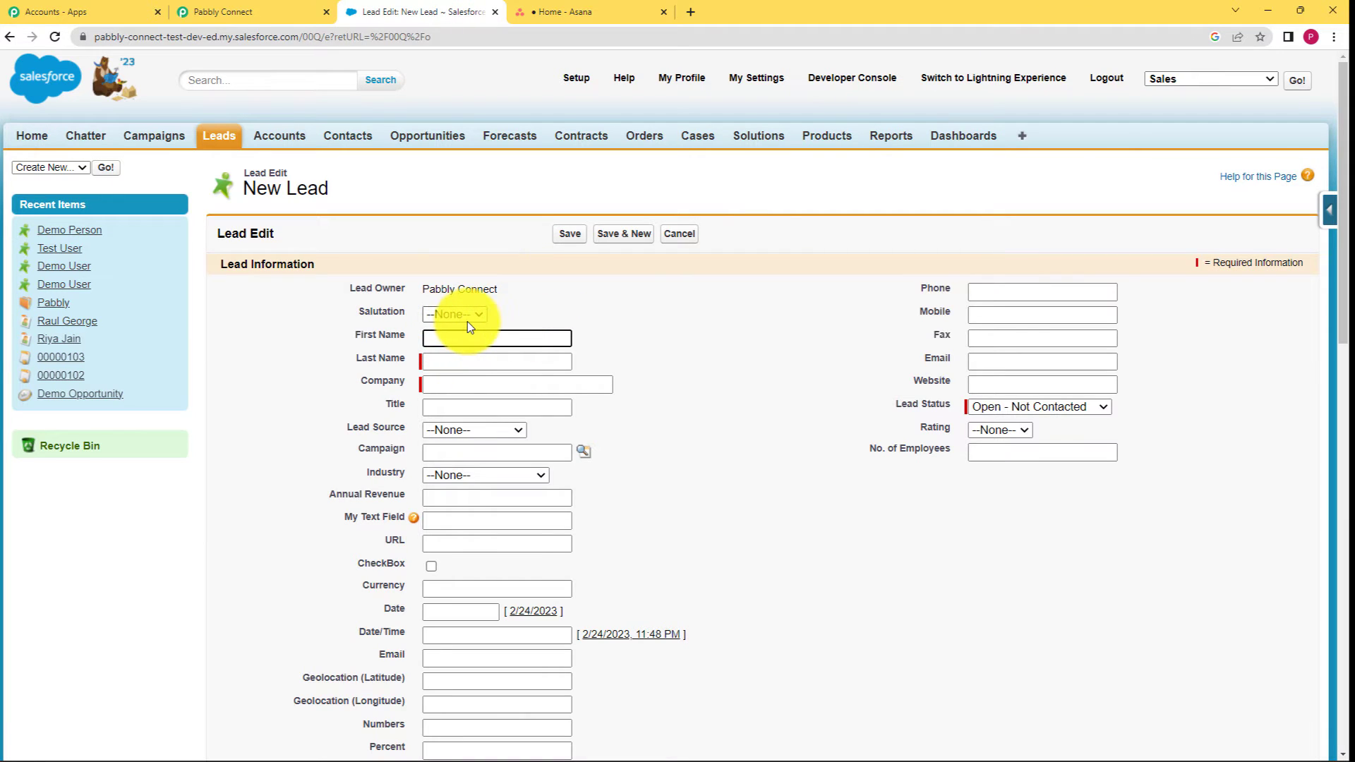
# Fill in salutation Mr., the lead's first and last name, and company Pabbly.
pyautogui.click(476, 316)
pyautogui.click(468, 341)
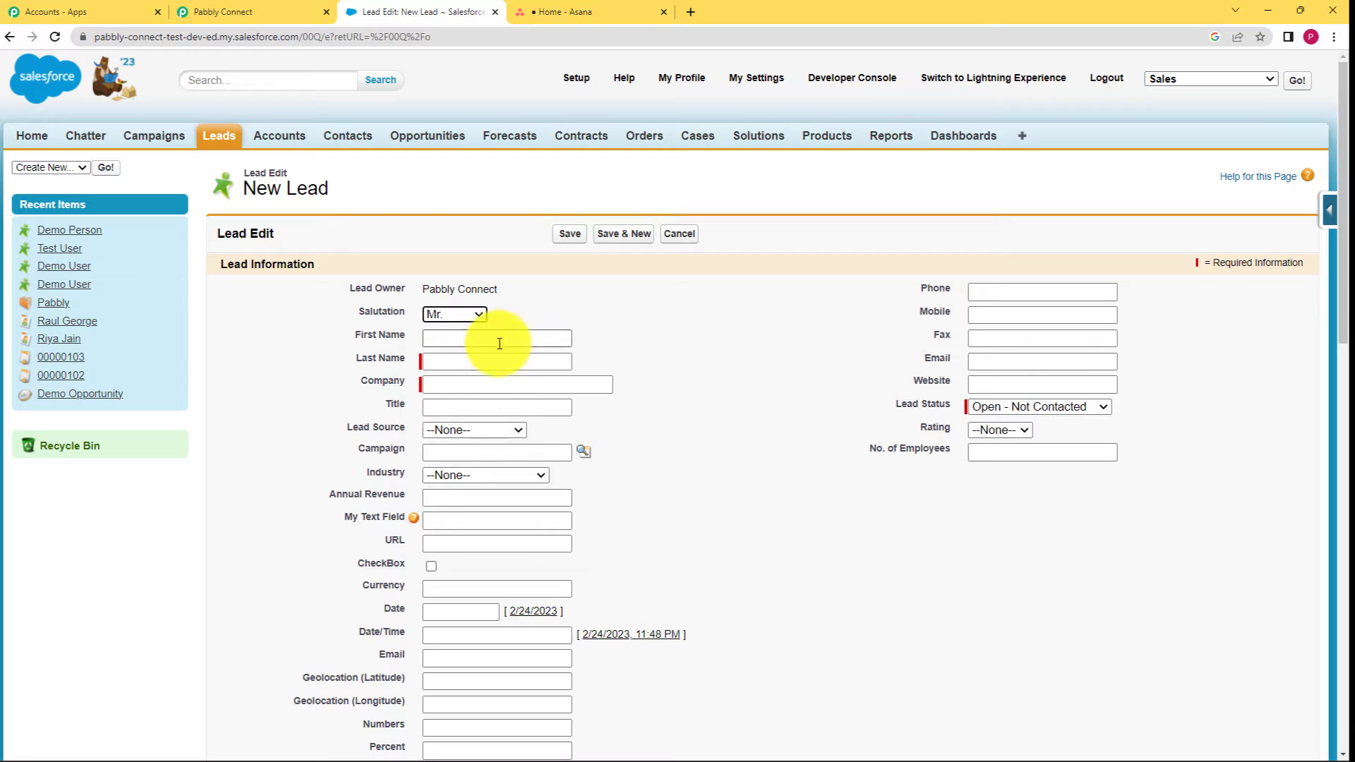
pyautogui.click(537, 338)
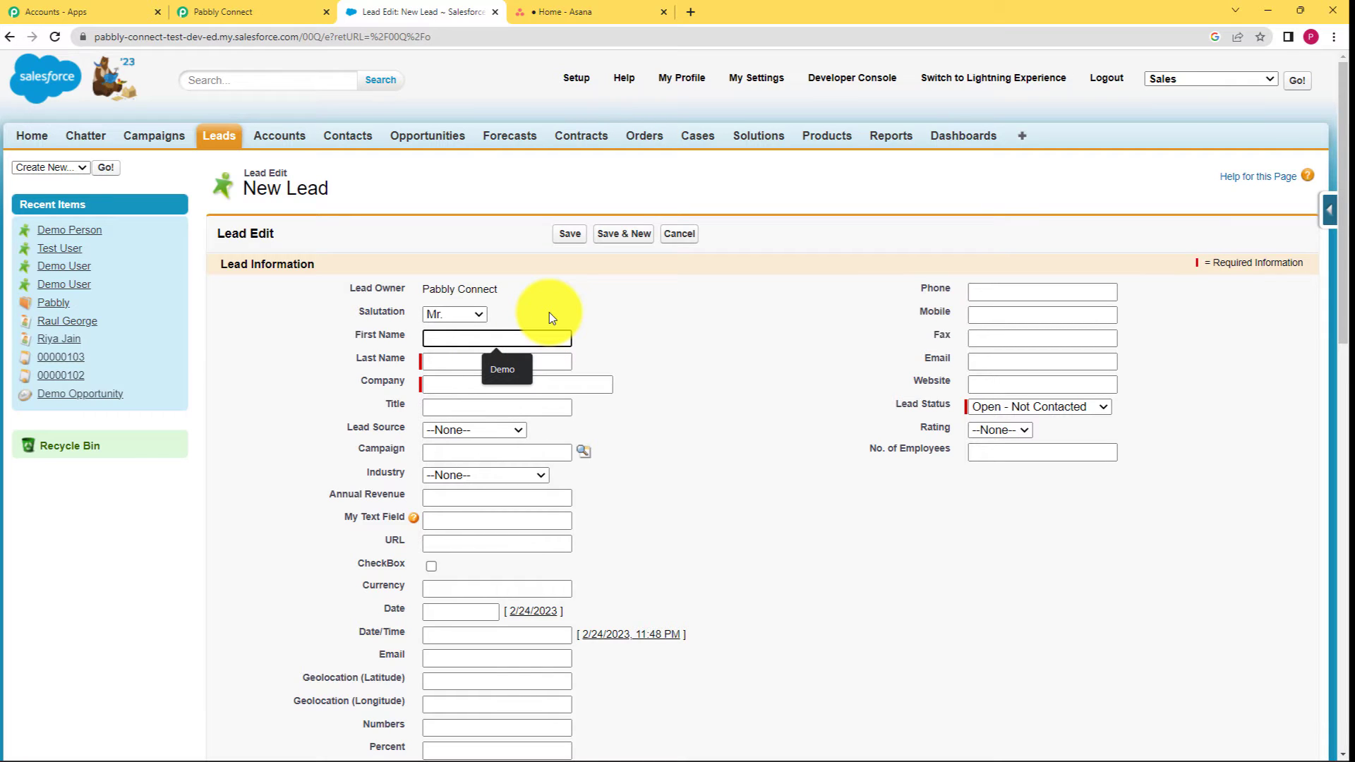
pyautogui.write('Demo')
pyautogui.click(543, 362)
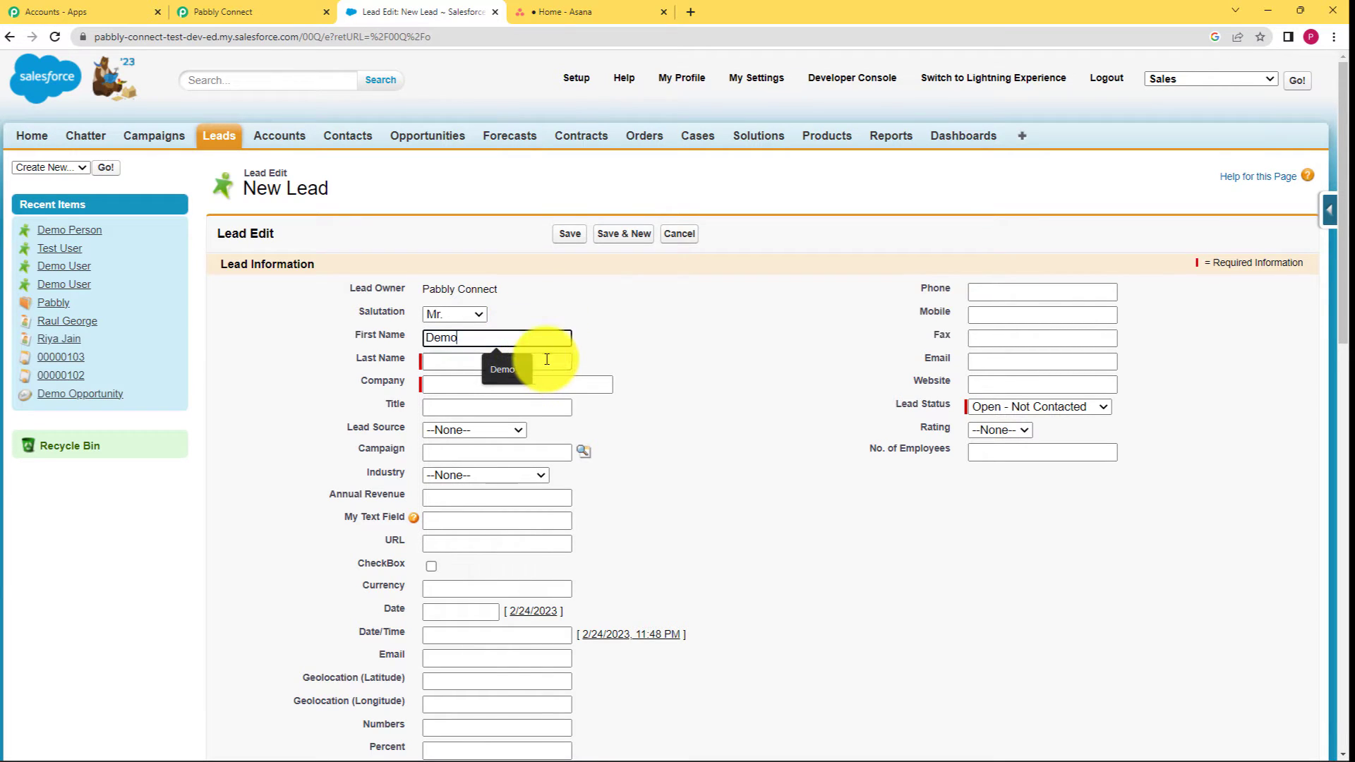
pyautogui.write('P')
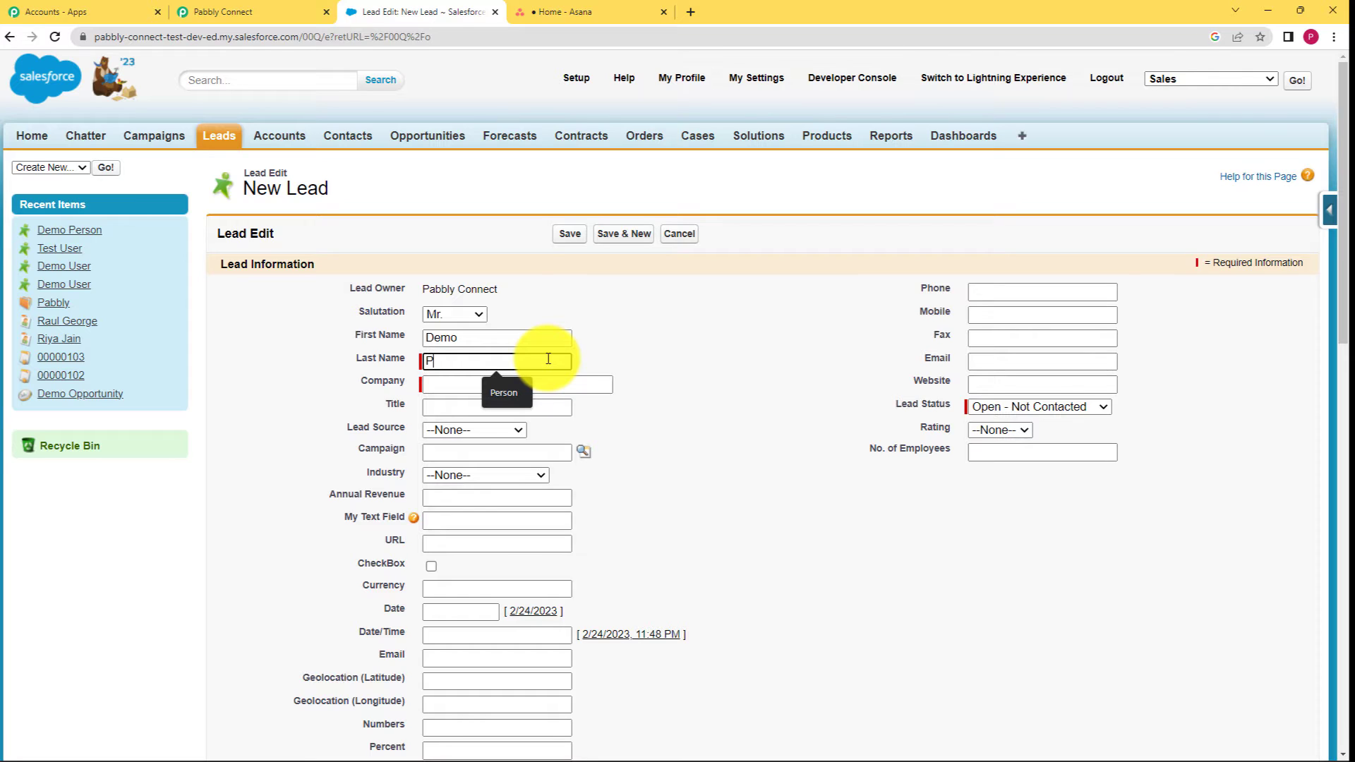
pyautogui.write('erspn')
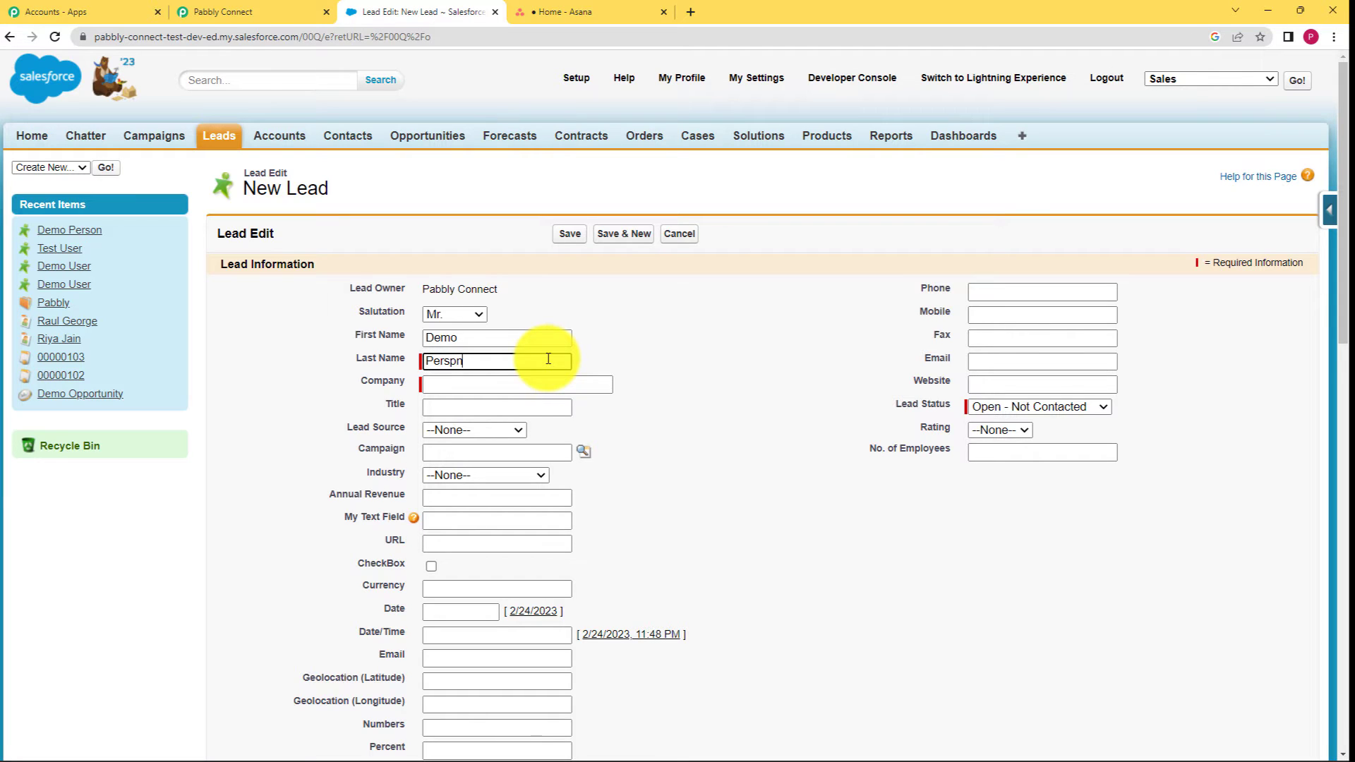
pyautogui.press('BackSpace')
pyautogui.press('BackSpace')
pyautogui.write('on')
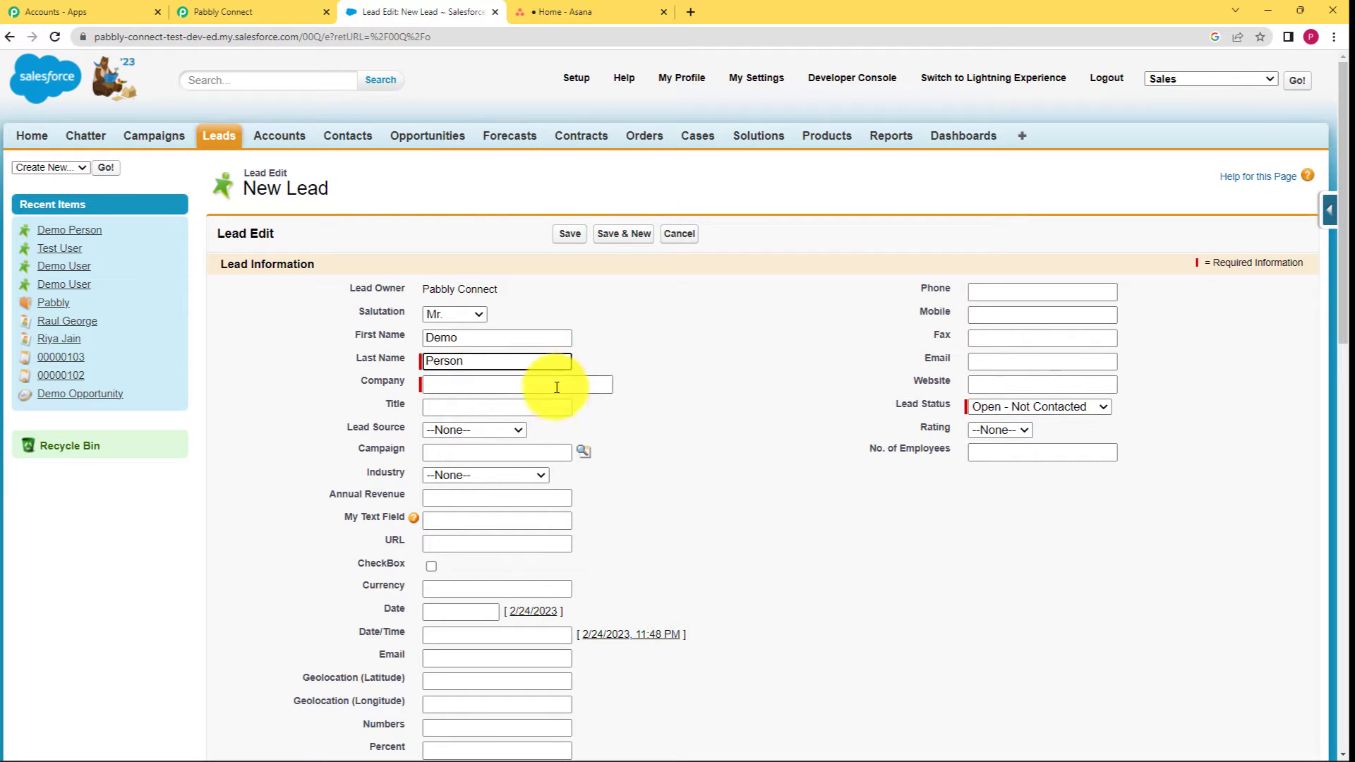
pyautogui.click(559, 391)
pyautogui.write('Pabbly')
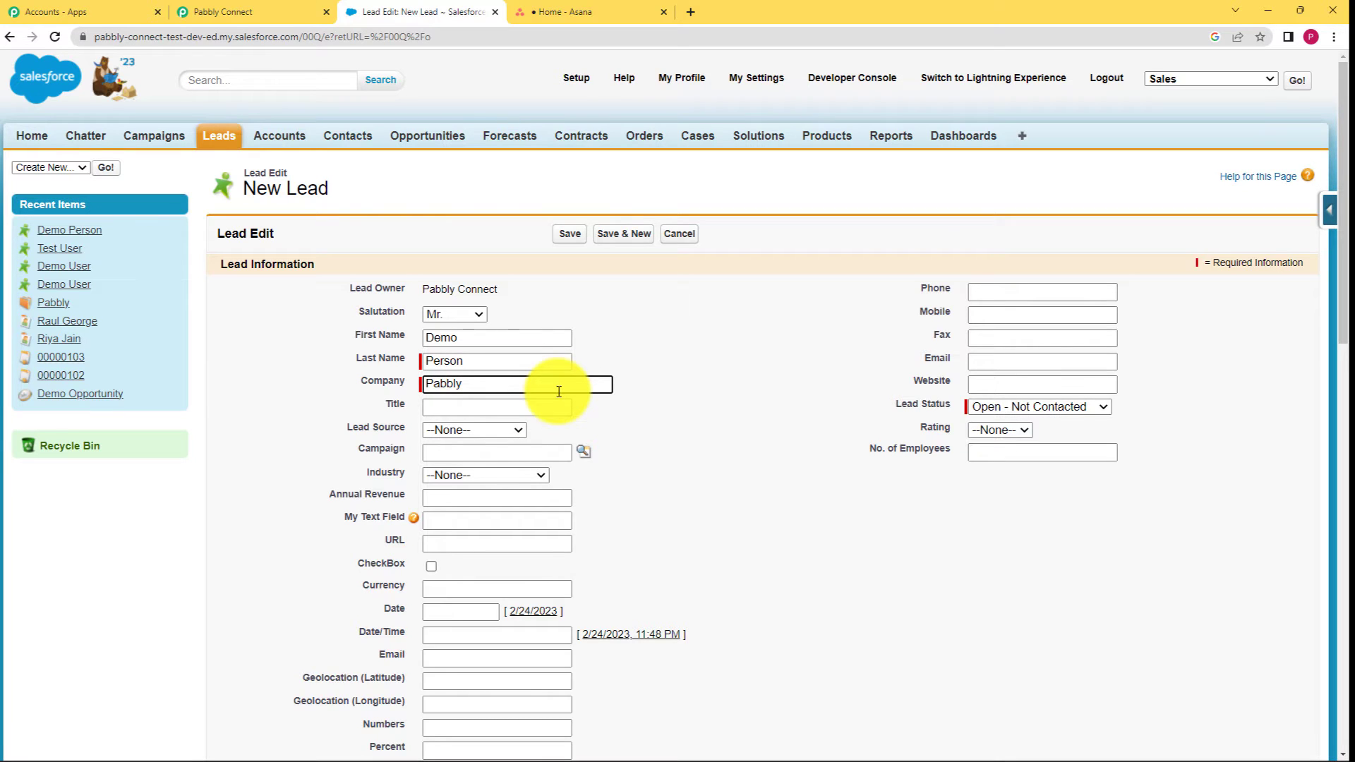
# Enter 'Plans Enquiry' as the lead's title.
pyautogui.click(553, 402)
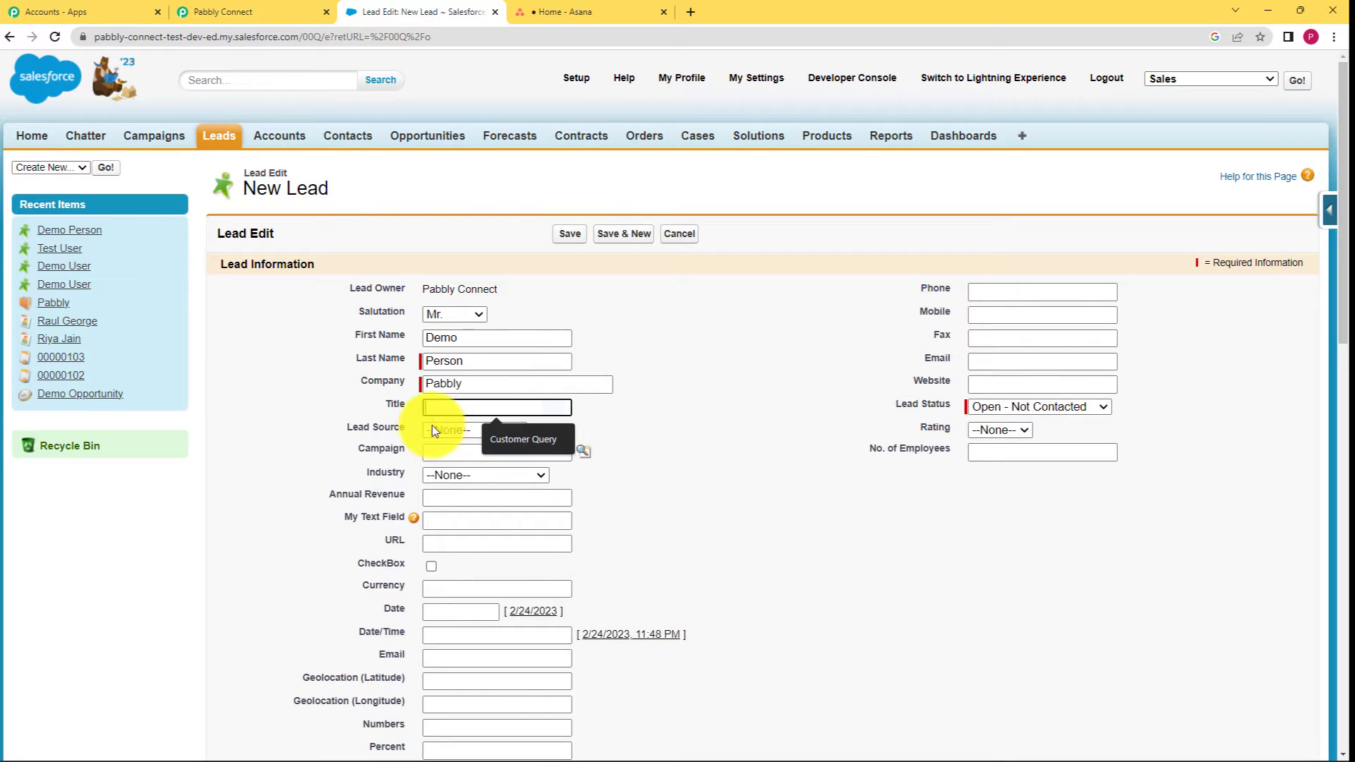
pyautogui.click(605, 399)
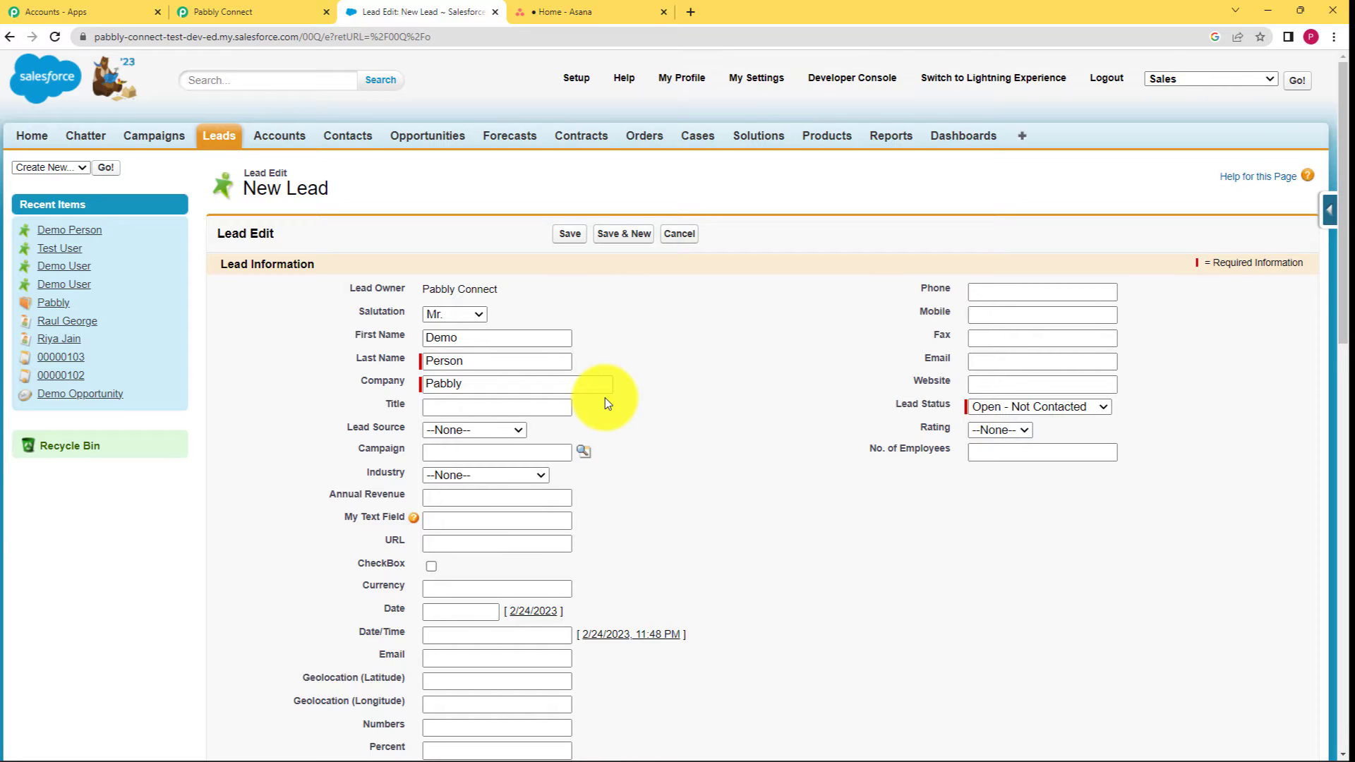
pyautogui.click(561, 407)
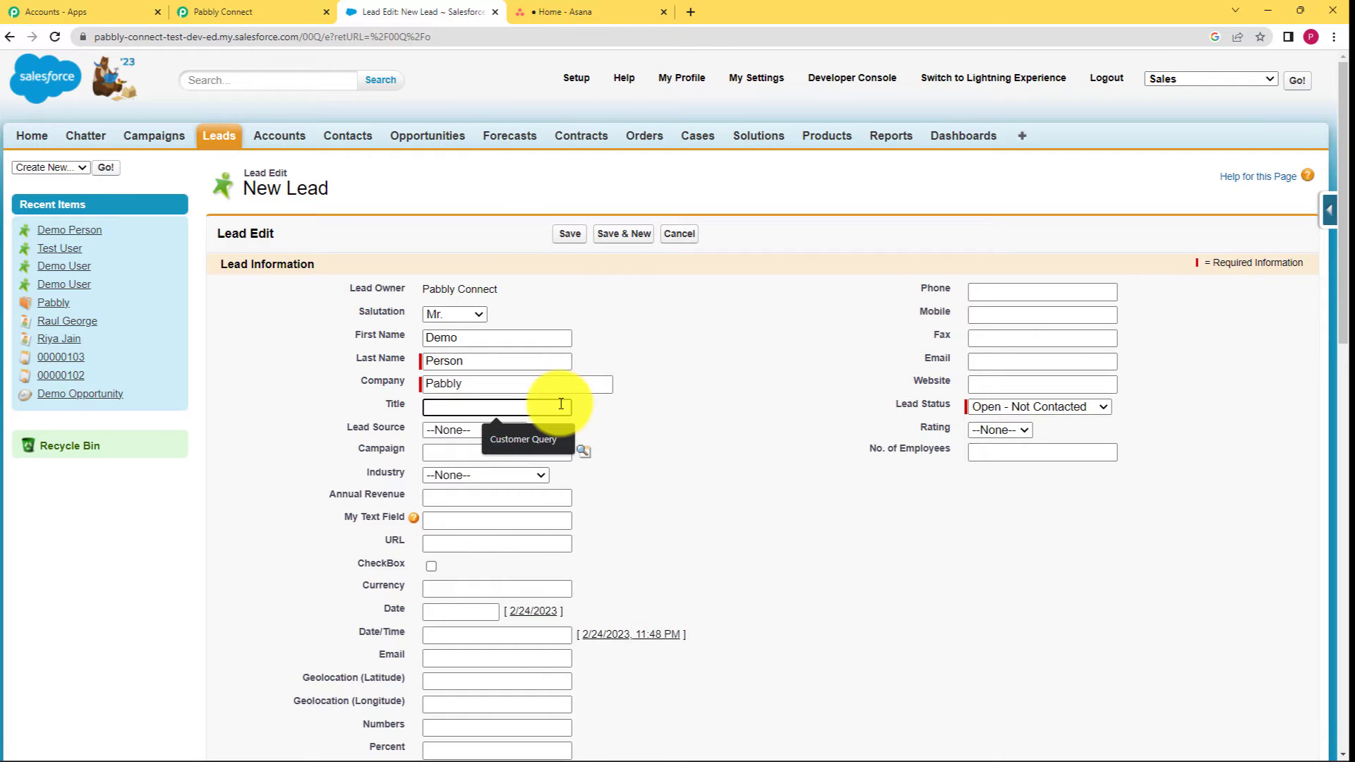
pyautogui.write('Plan')
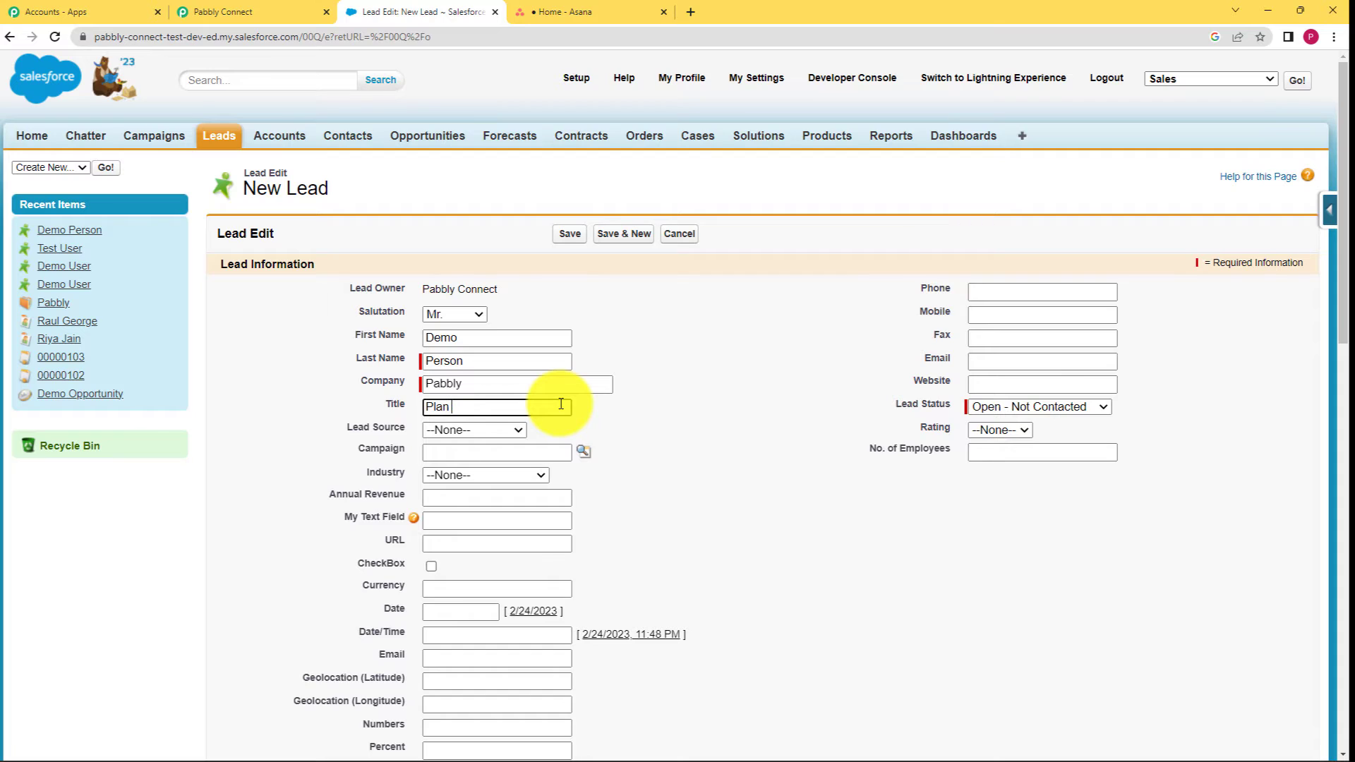
pyautogui.write('s Enquiry')
# Set lead source Web, industry Technology, and date 2/24/2023 on the new lead.
pyautogui.click(486, 429)
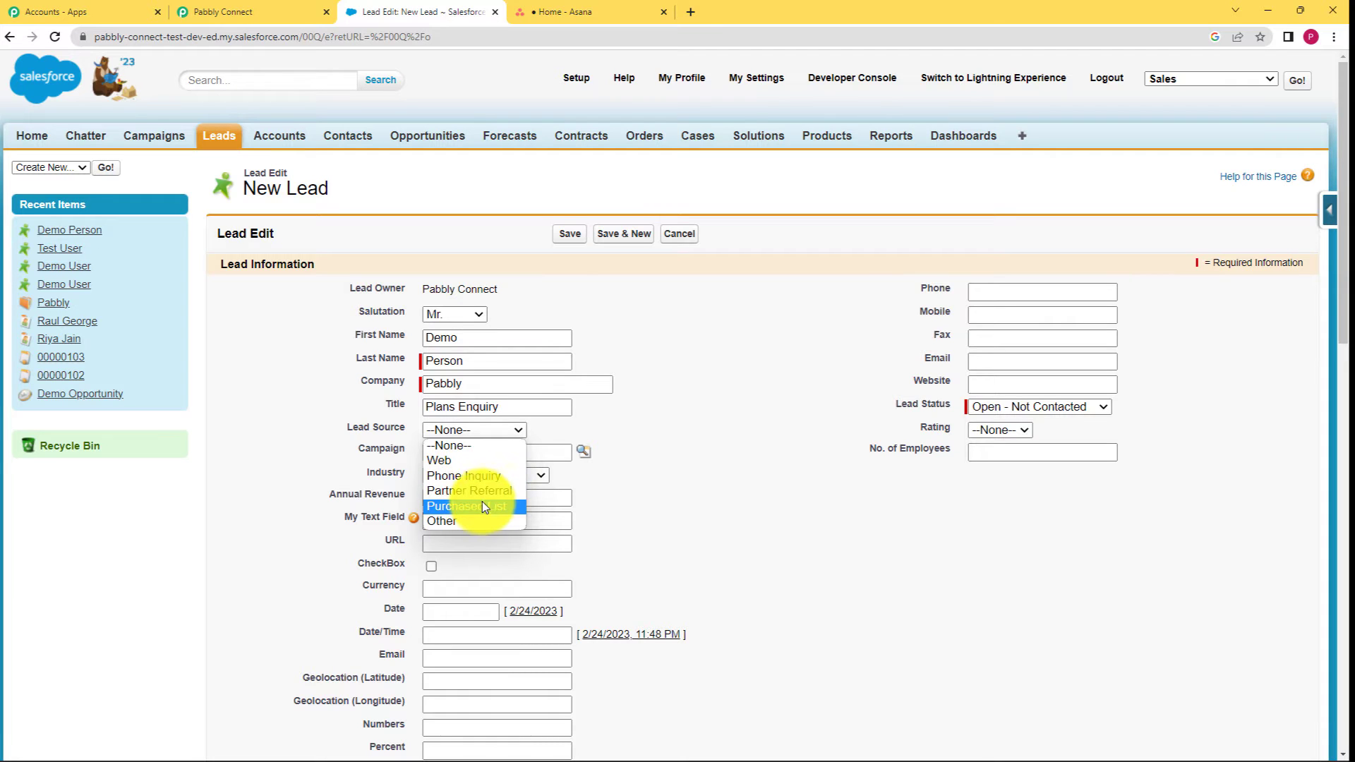
pyautogui.click(484, 461)
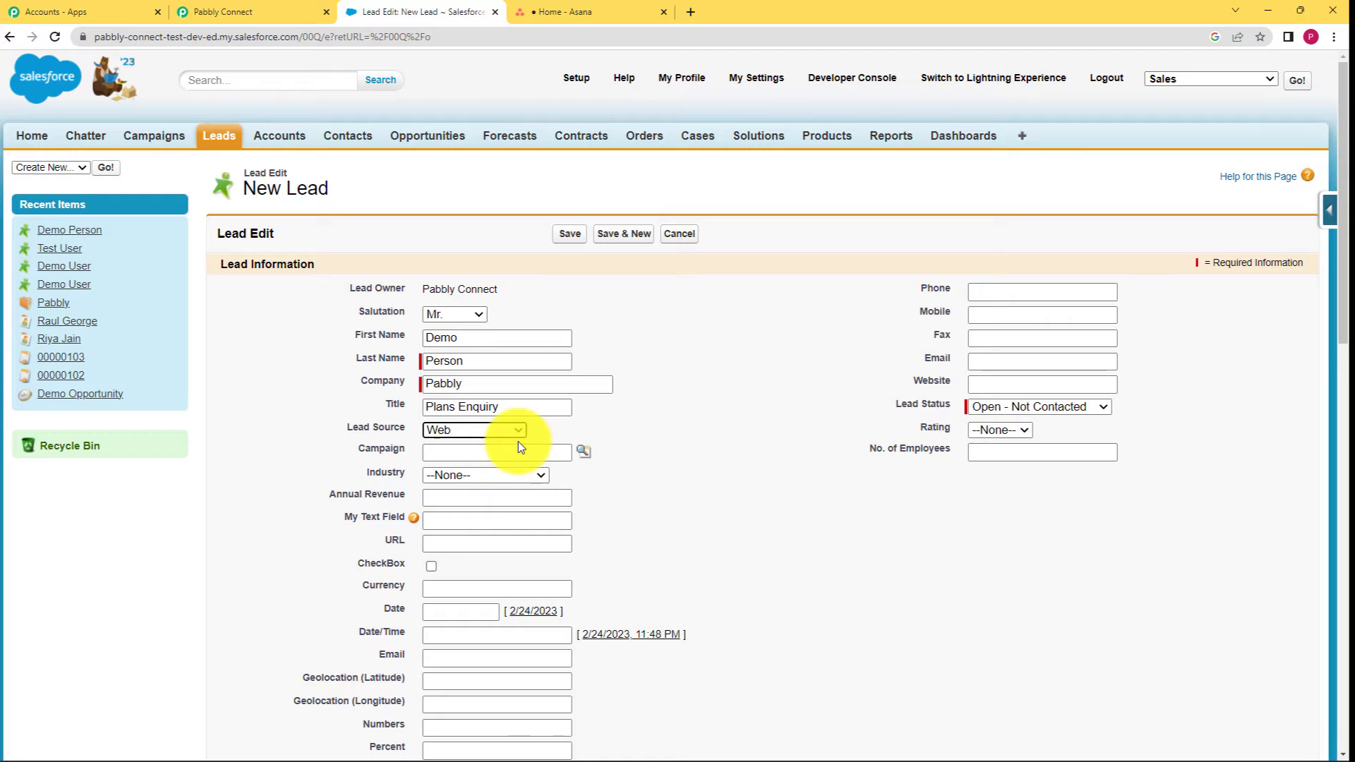
pyautogui.click(468, 474)
pyautogui.scroll(-4, 472, 413)
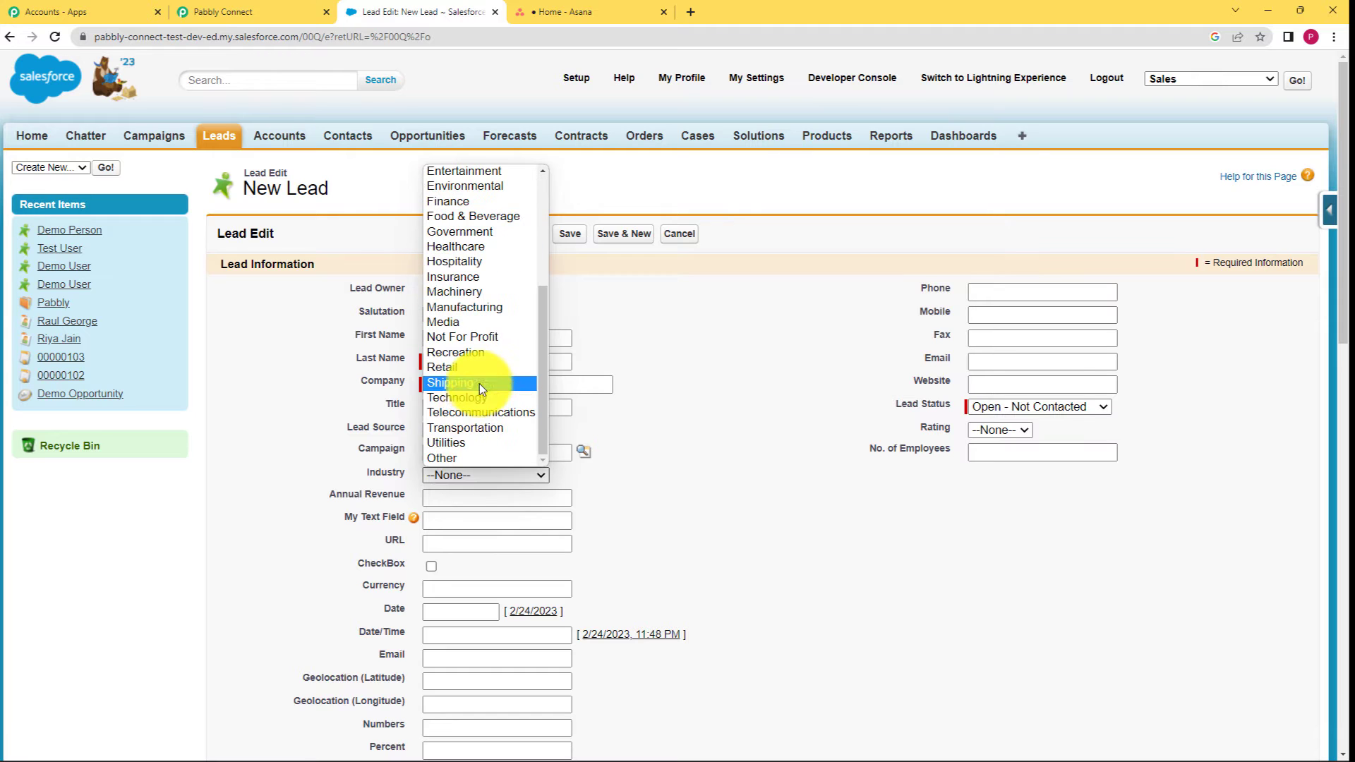
pyautogui.click(477, 395)
pyautogui.click(684, 477)
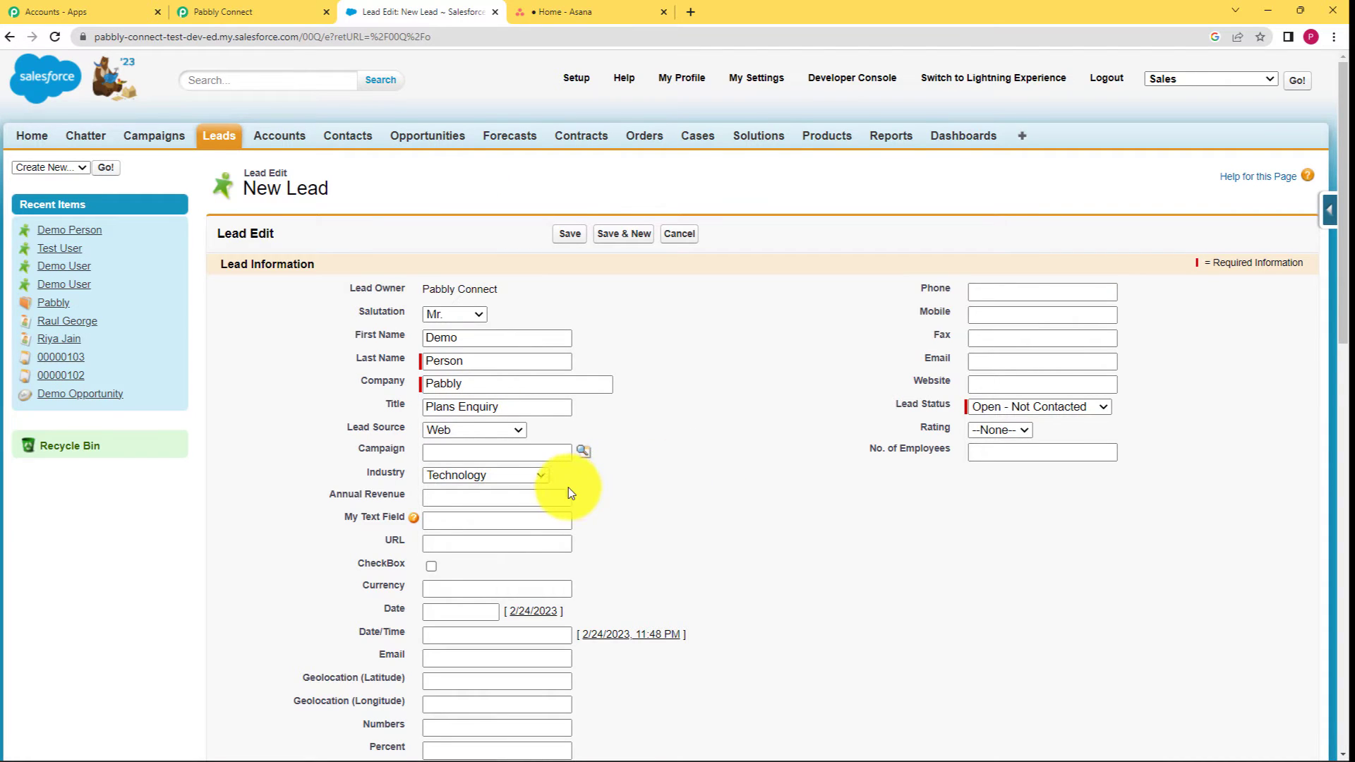
pyautogui.scroll(-2, 536, 480)
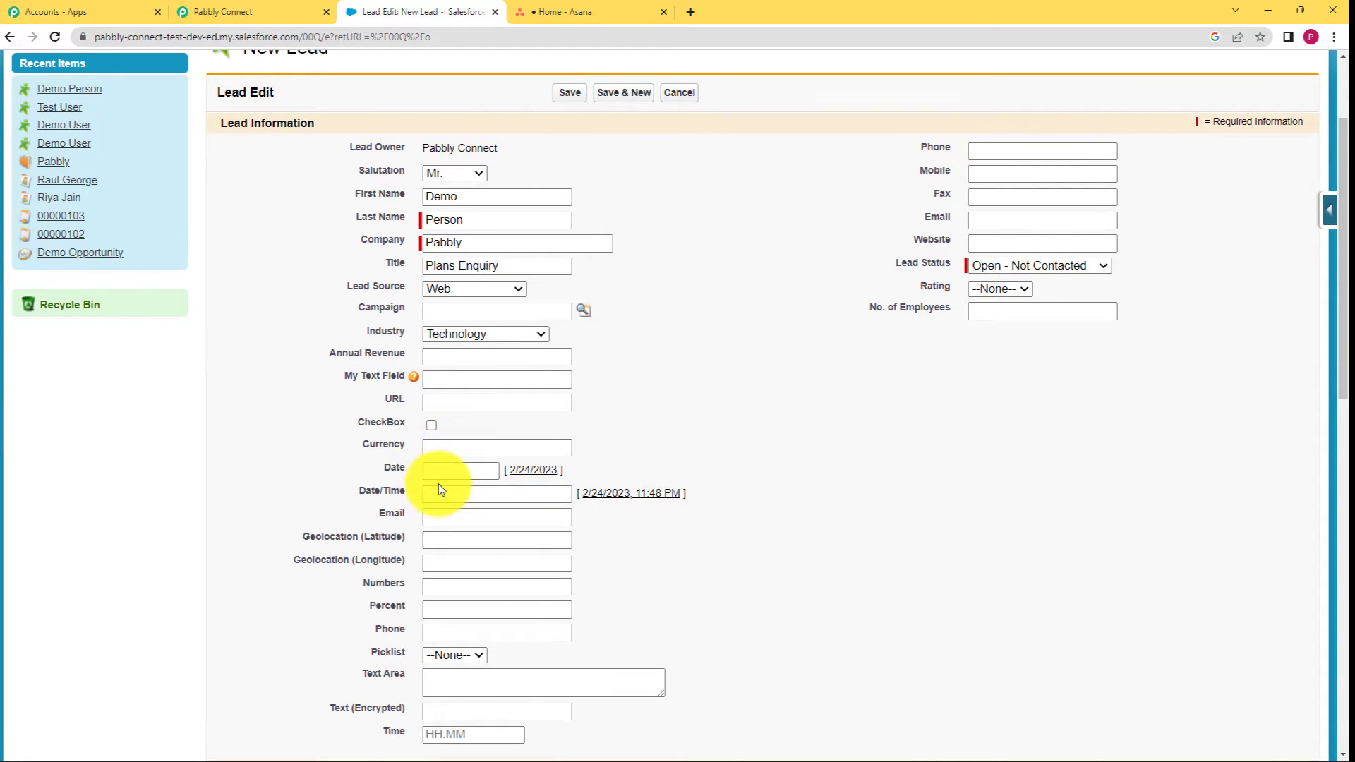
pyautogui.click(458, 473)
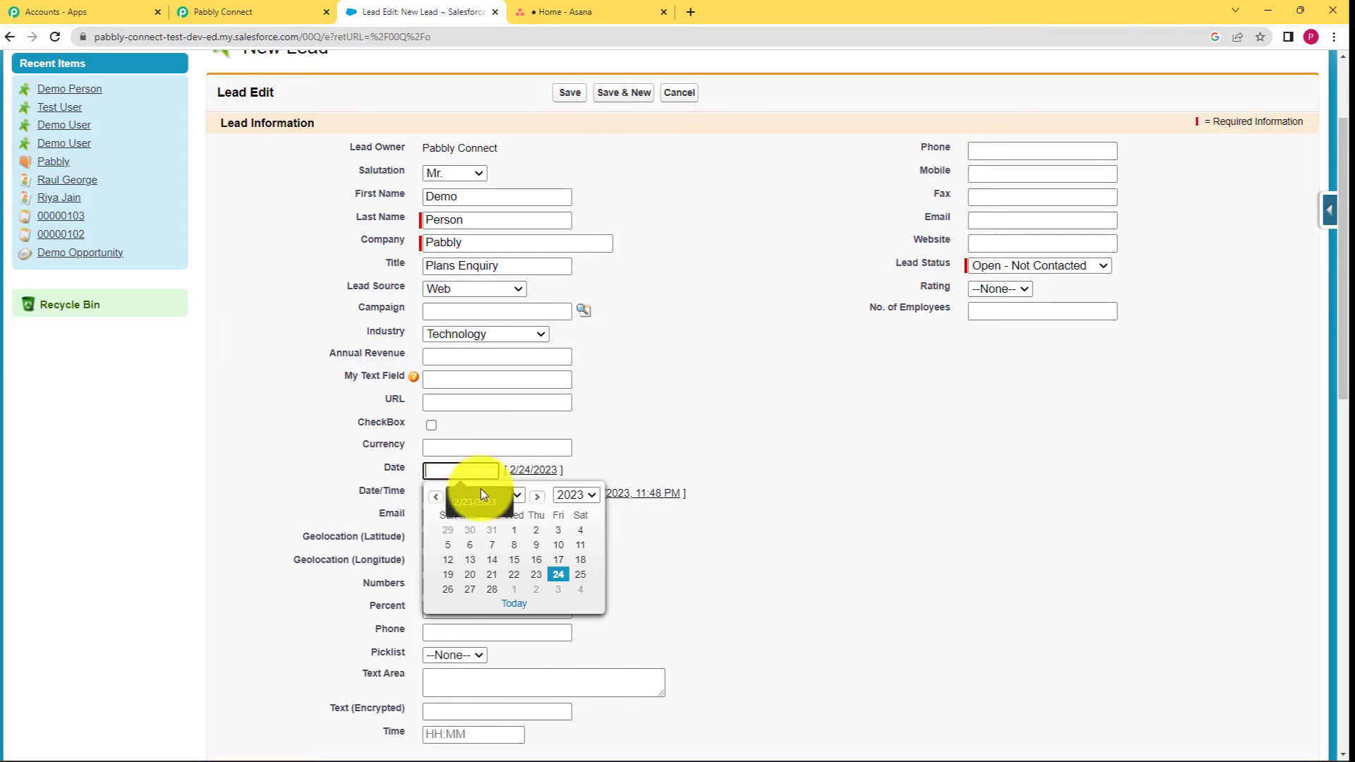
pyautogui.click(558, 575)
# Fill in the lead's email address.
pyautogui.click(445, 516)
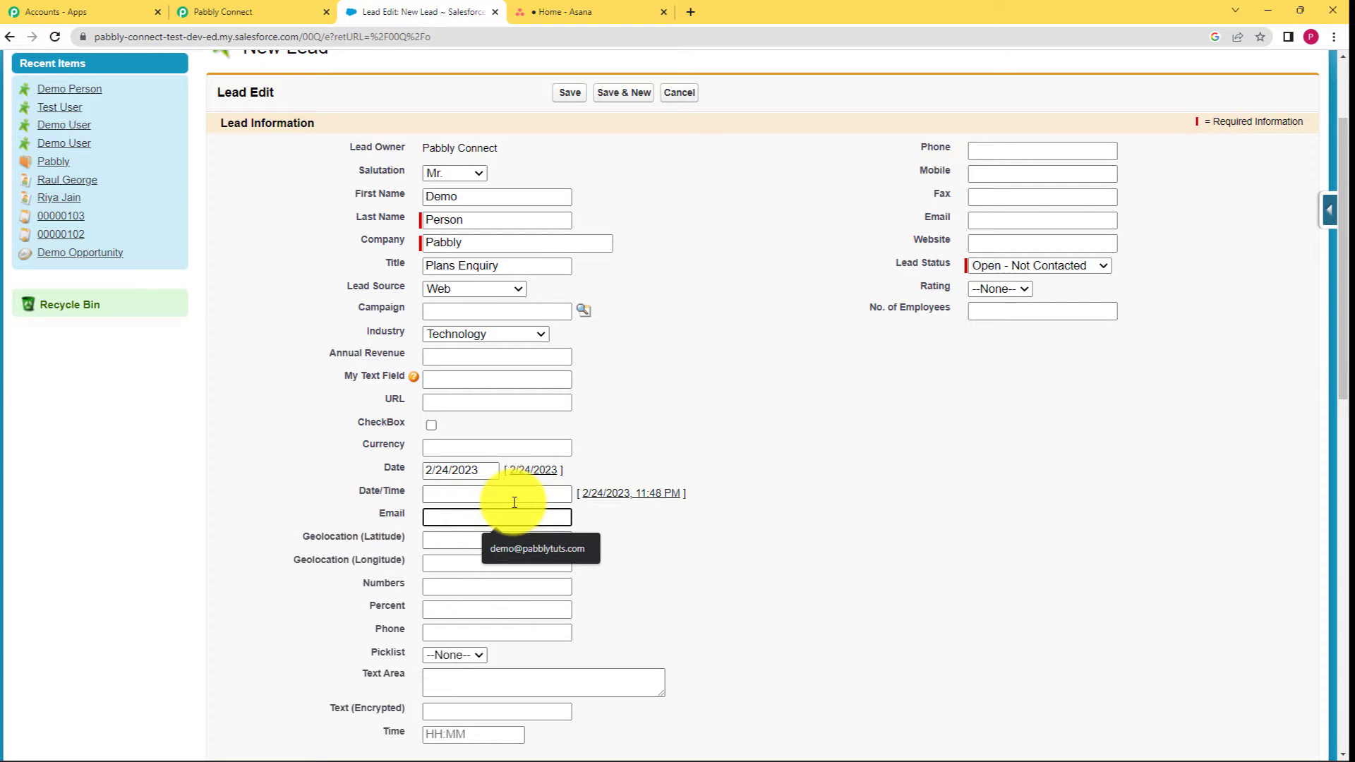
pyautogui.write('Xyz')
pyautogui.press('BackSpace')
pyautogui.press('BackSpace')
pyautogui.press('BackSpace')
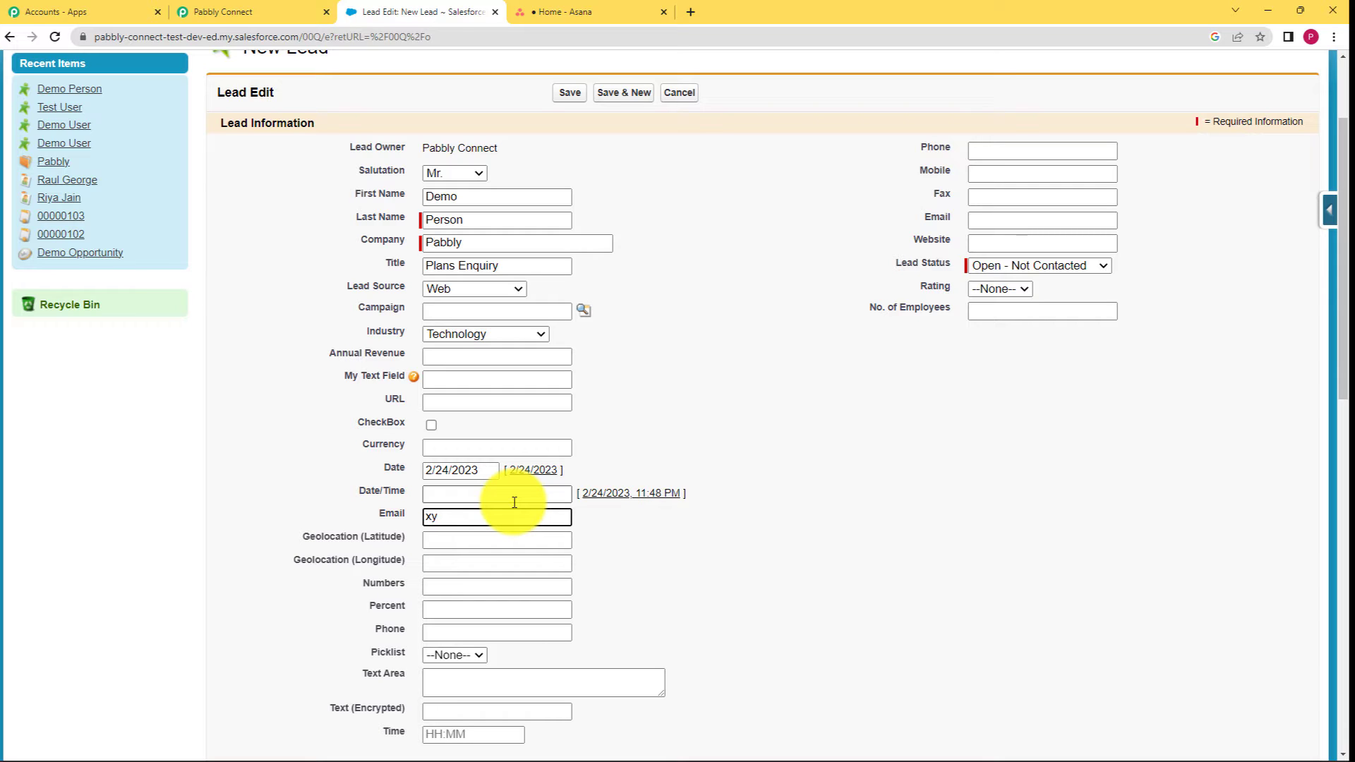
# Finish the lead's email and enter the phone number 1236448.
pyautogui.click(631, 579)
pyautogui.scroll(-1, 501, 575)
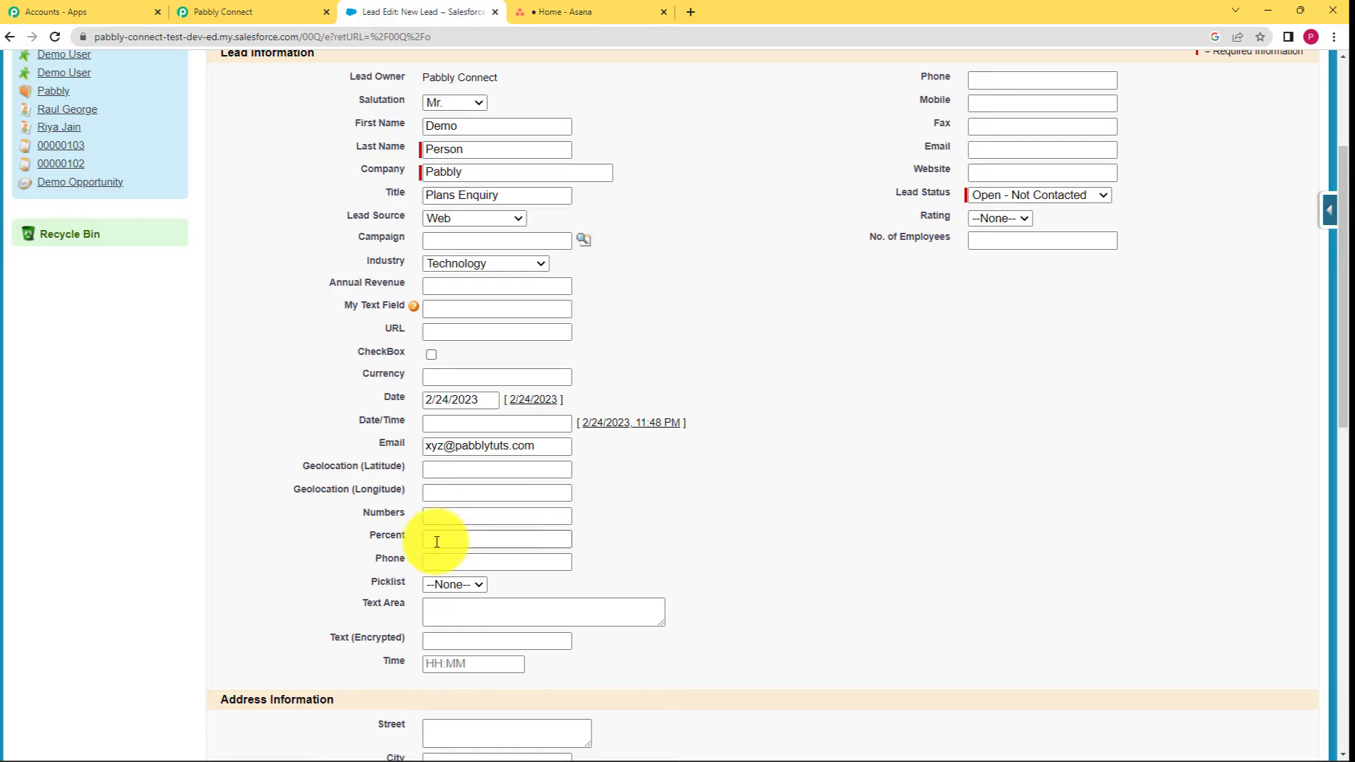
pyautogui.click(462, 563)
pyautogui.write('1')
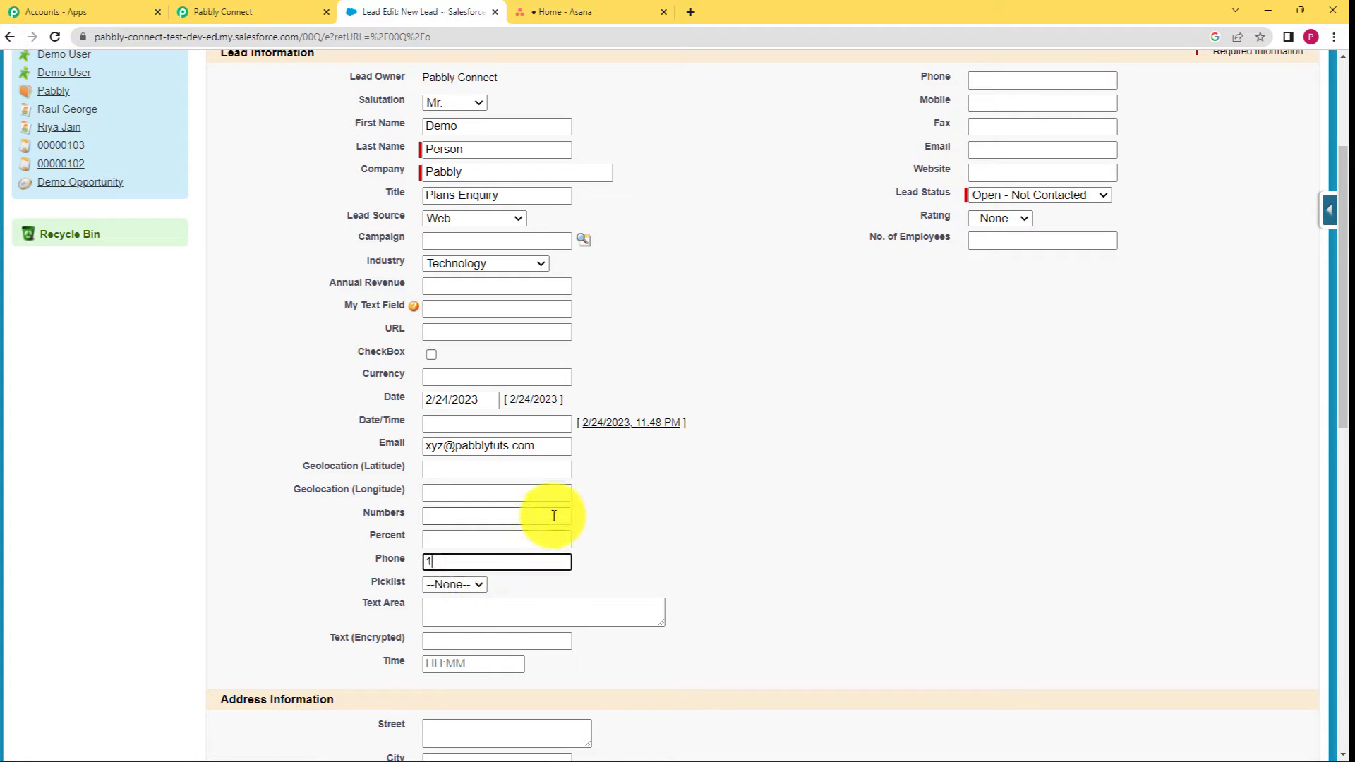
pyautogui.write('23644896')
pyautogui.scroll(-5, 458, 655)
# Write the lead description 'Explain the plan details to the customer via email or phon'.
pyautogui.click(446, 549)
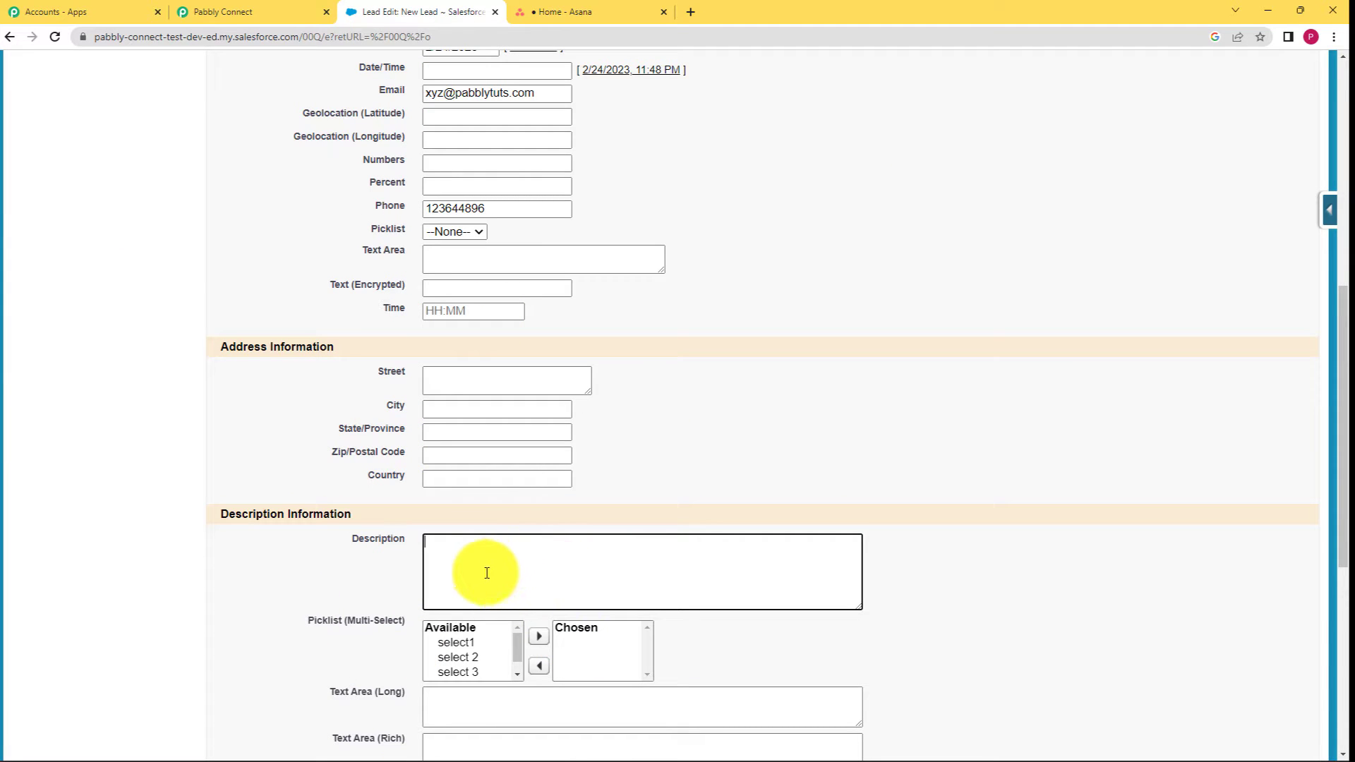
pyautogui.scroll(-2, 381, 552)
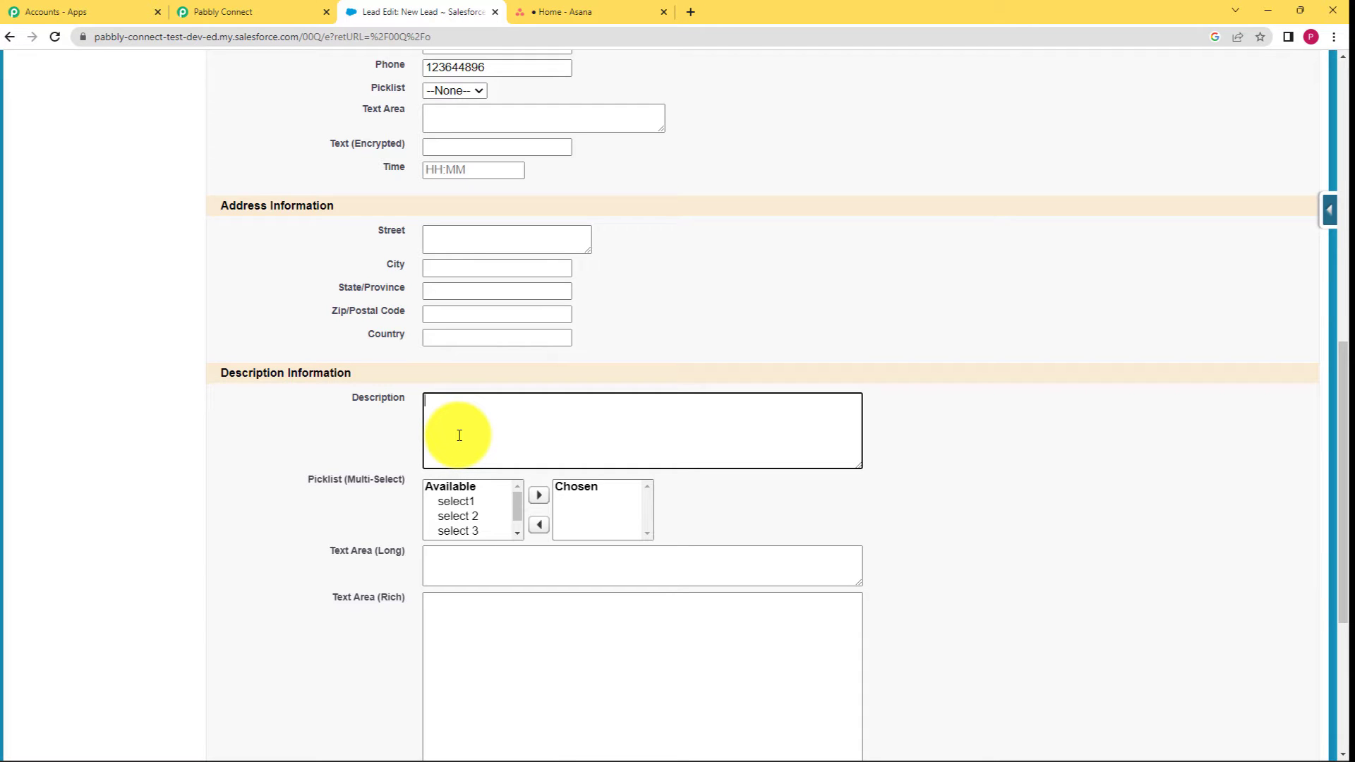
pyautogui.scroll(5, 558, 278)
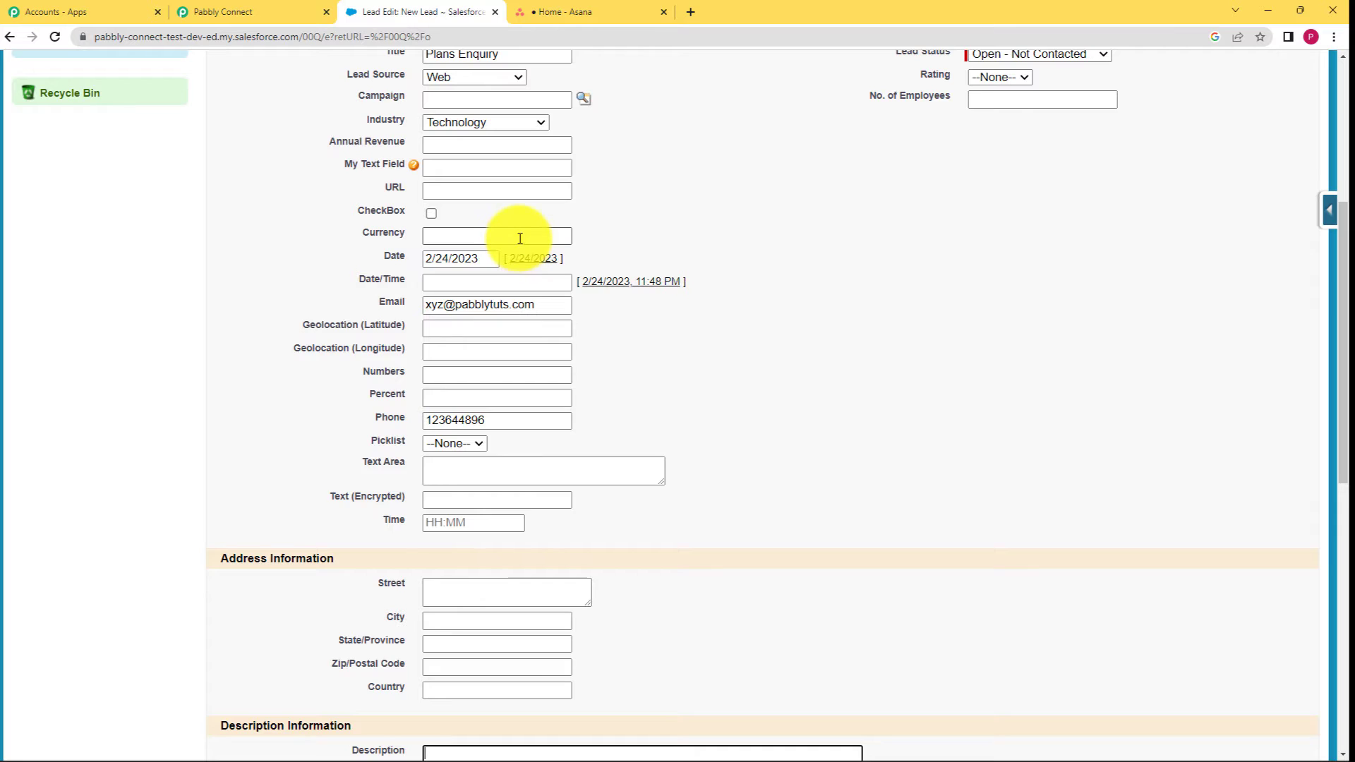
pyautogui.scroll(2, 520, 239)
pyautogui.moveTo(520, 197); pyautogui.dragTo(427, 194)
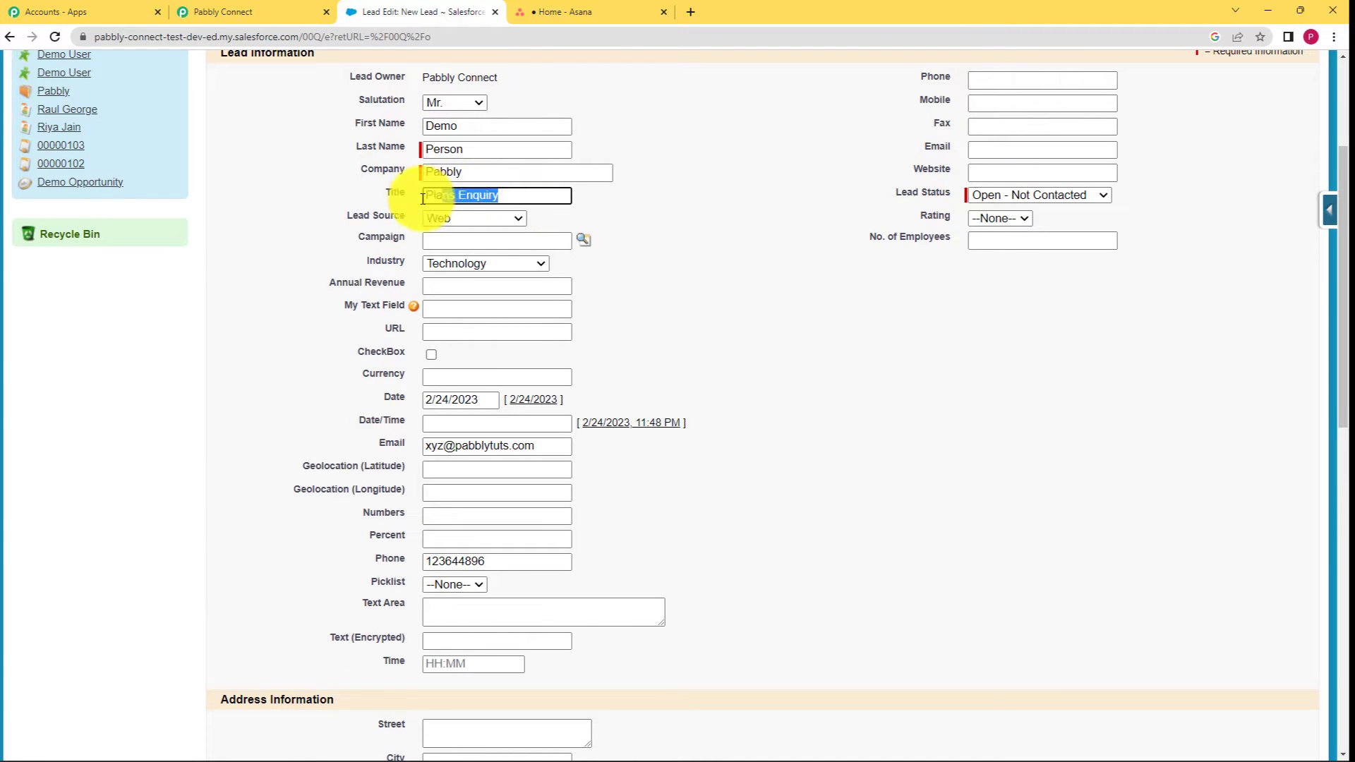
pyautogui.click(605, 268)
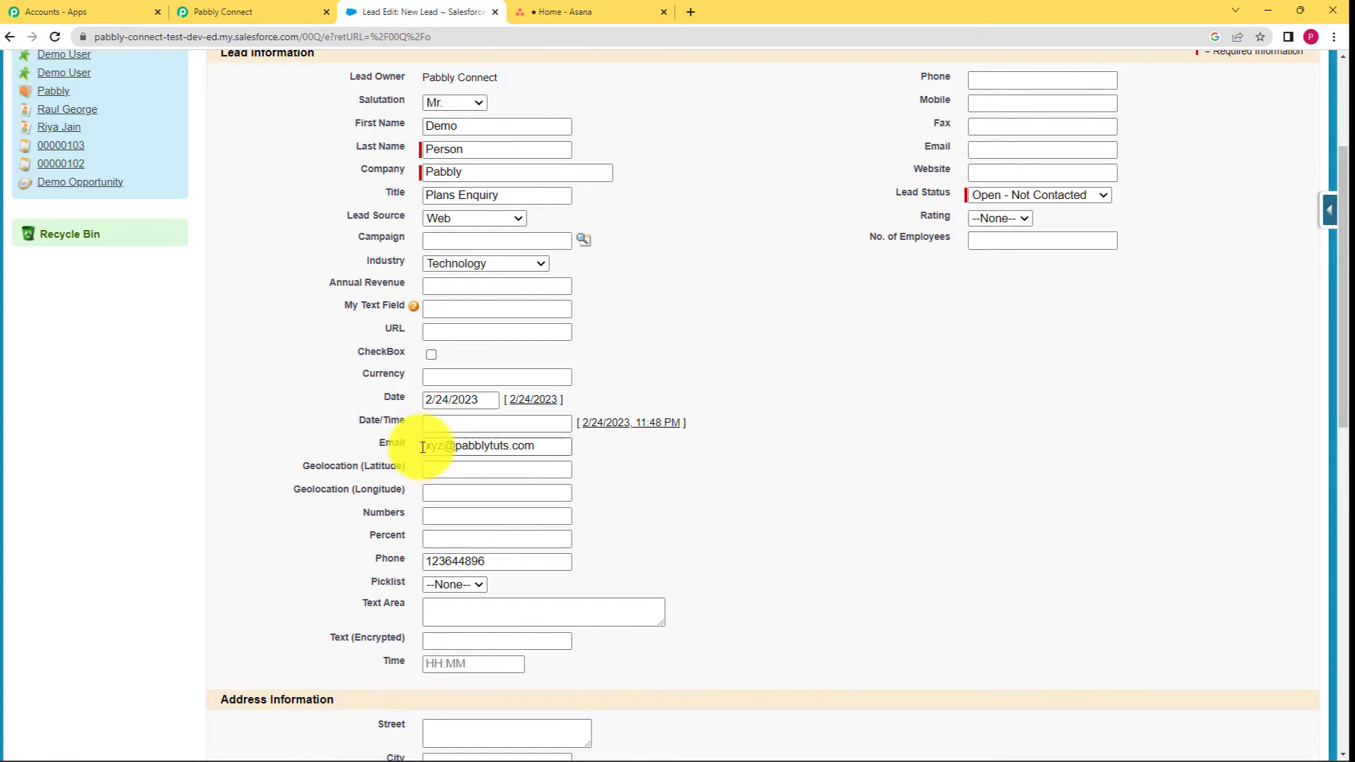
pyautogui.scroll(-2, 484, 590)
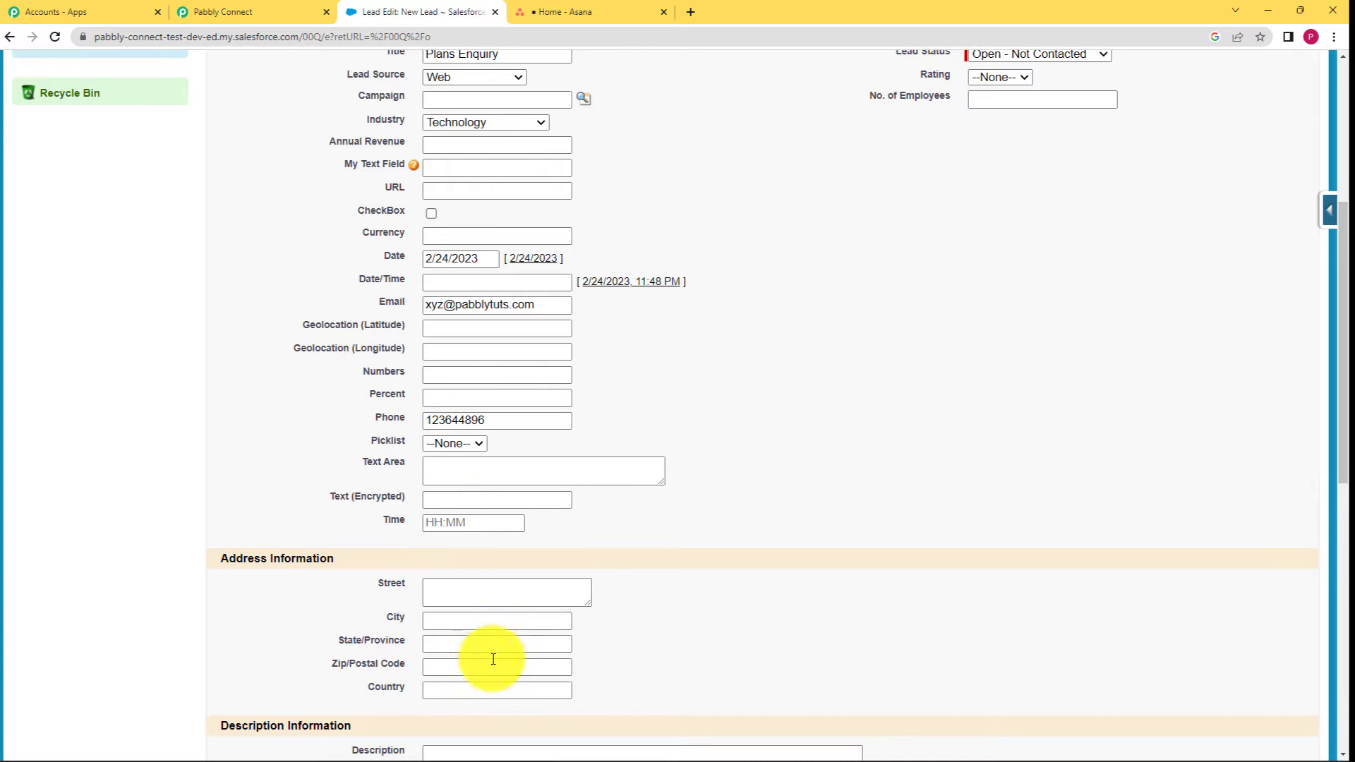
pyautogui.scroll(-3, 494, 659)
pyautogui.click(495, 564)
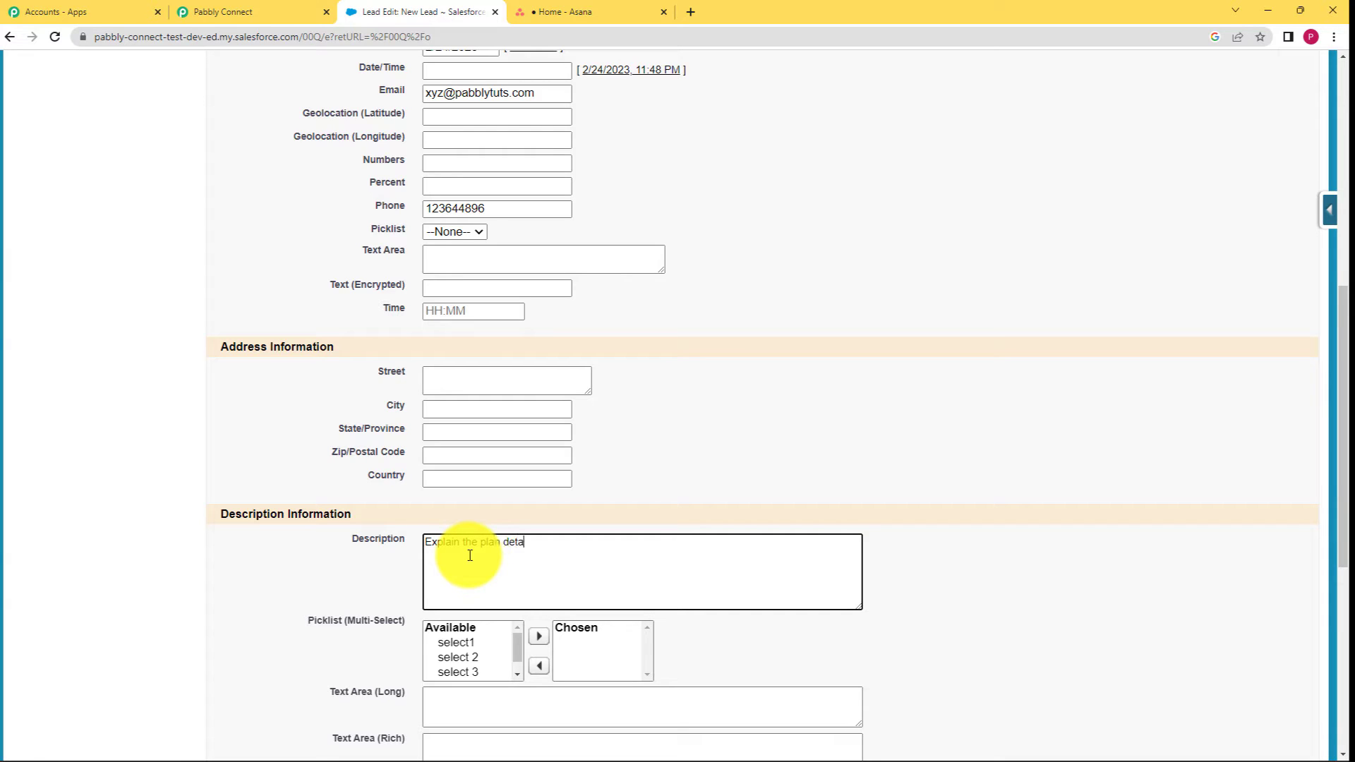
pyautogui.write('Explain the plan details to the customer via email or phone.')
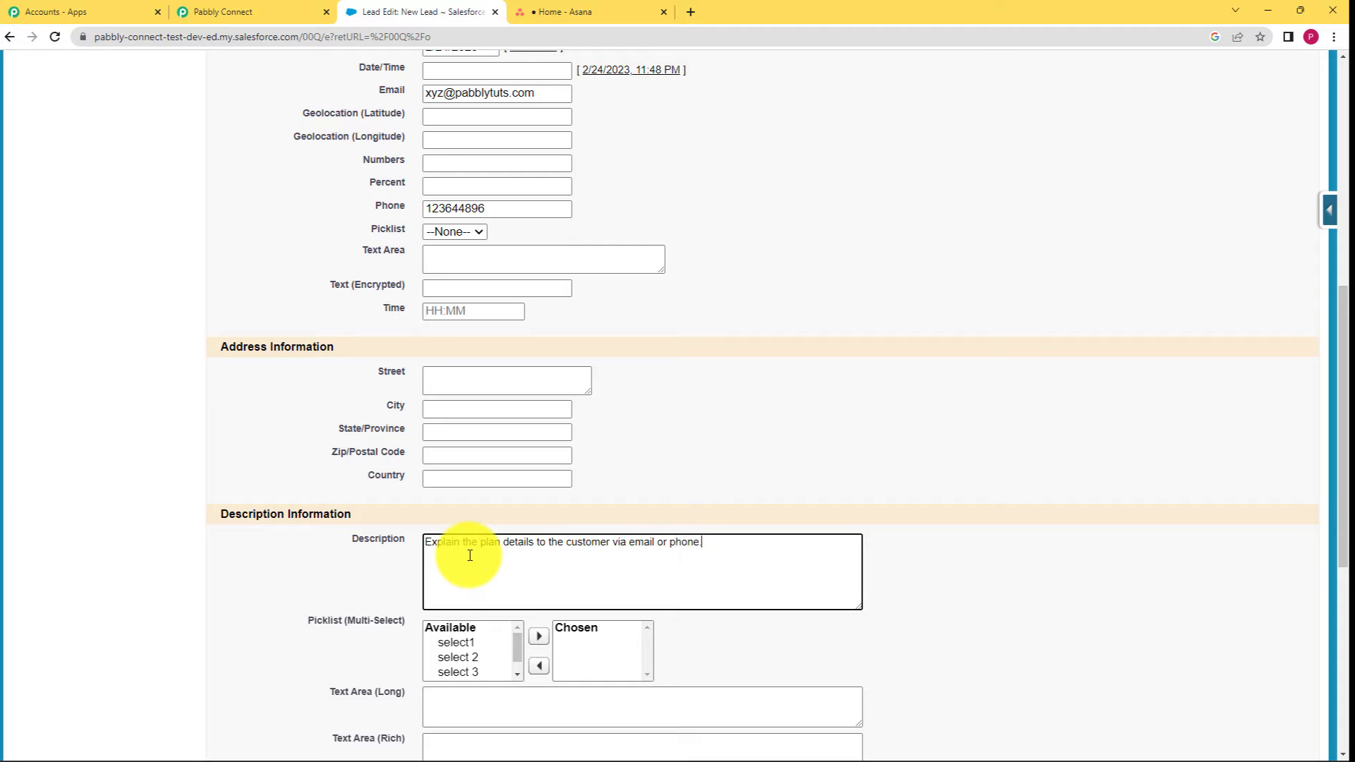
pyautogui.click(379, 566)
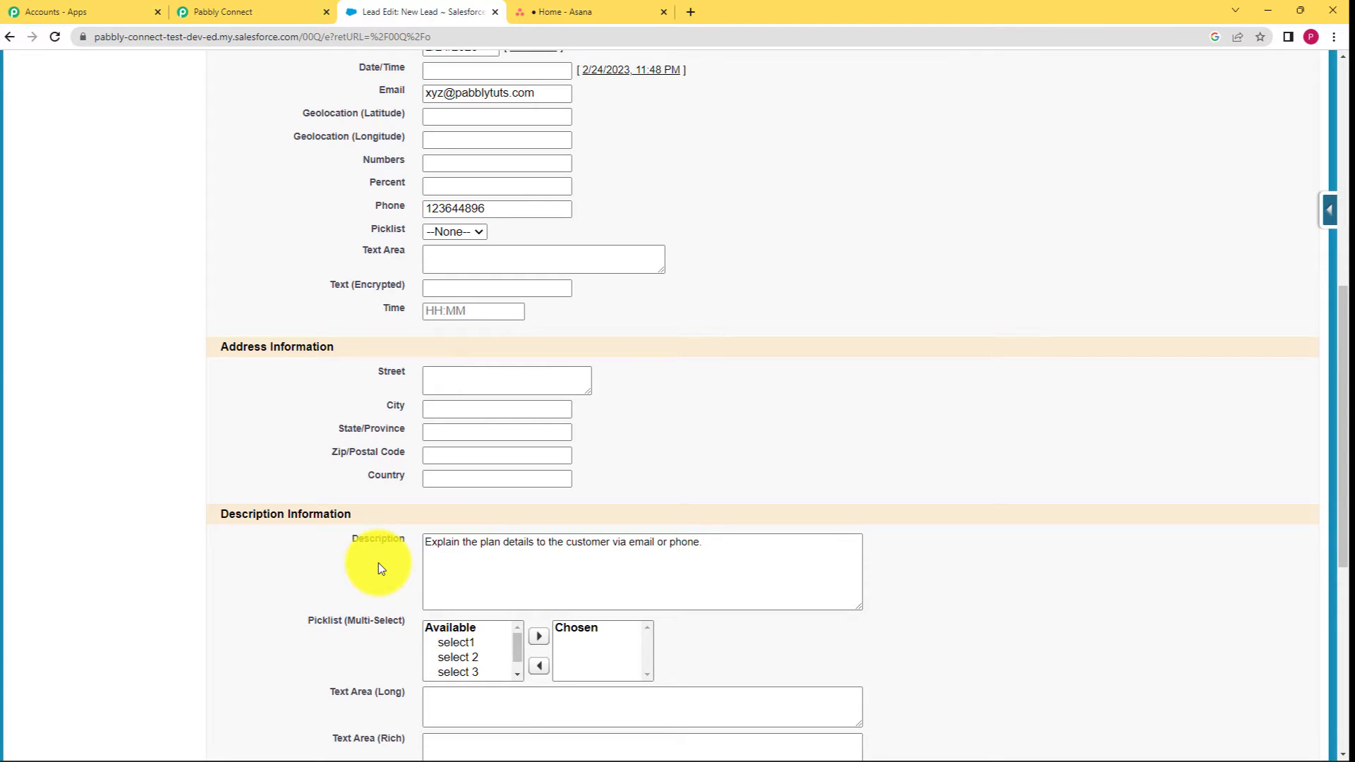
# Save the new Salesforce lead.
pyautogui.scroll(-2, 378, 562)
pyautogui.scroll(-5, 379, 562)
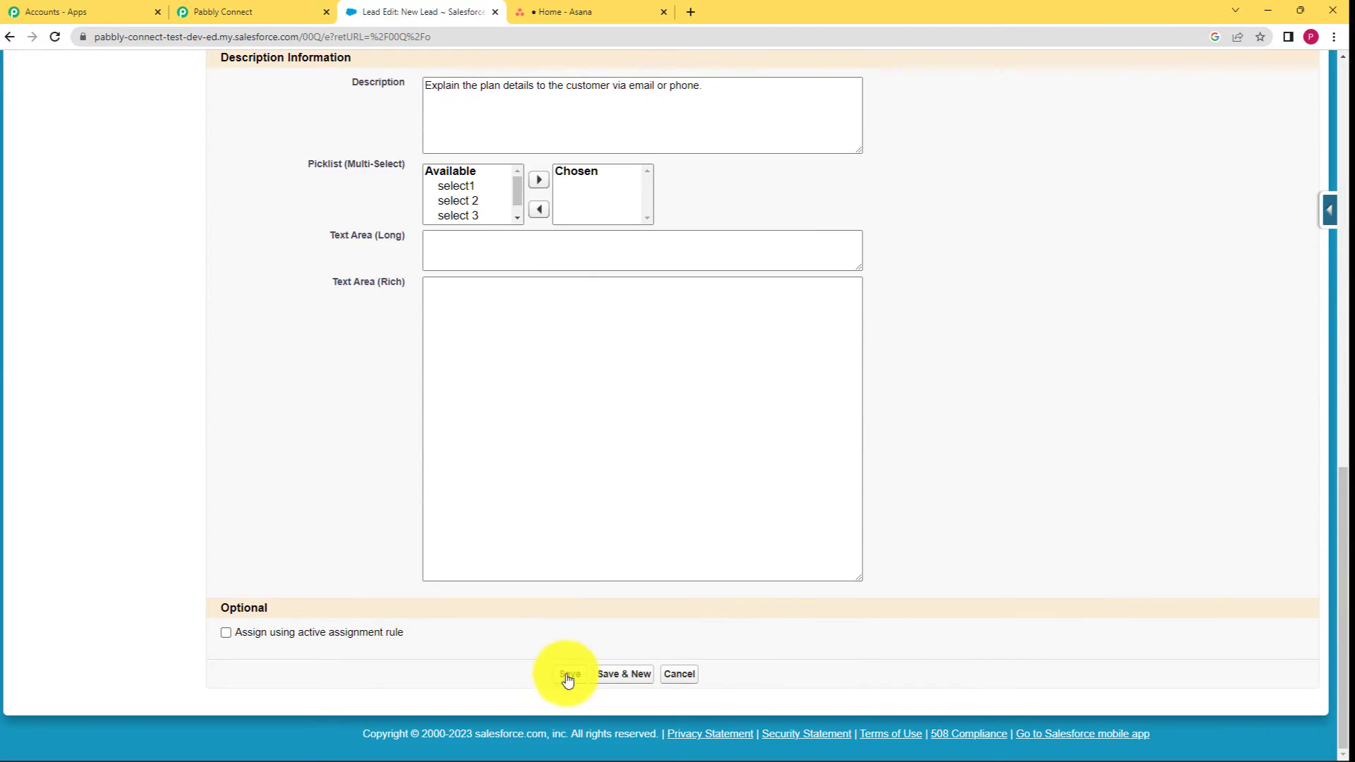
pyautogui.click(570, 675)
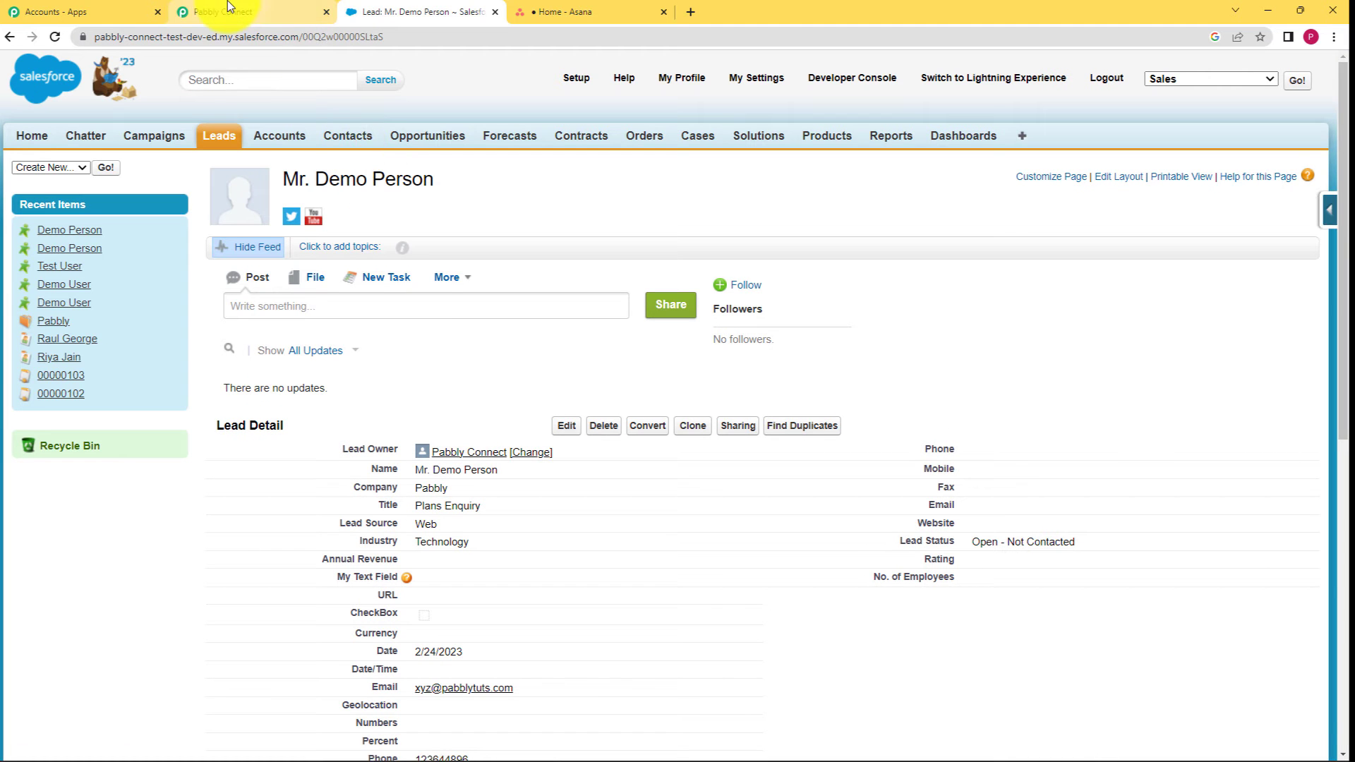
# Resend the Salesforce trigger's test request in Pabbly Connect to fetch the new lead.
pyautogui.click(227, 6)
pyautogui.click(449, 356)
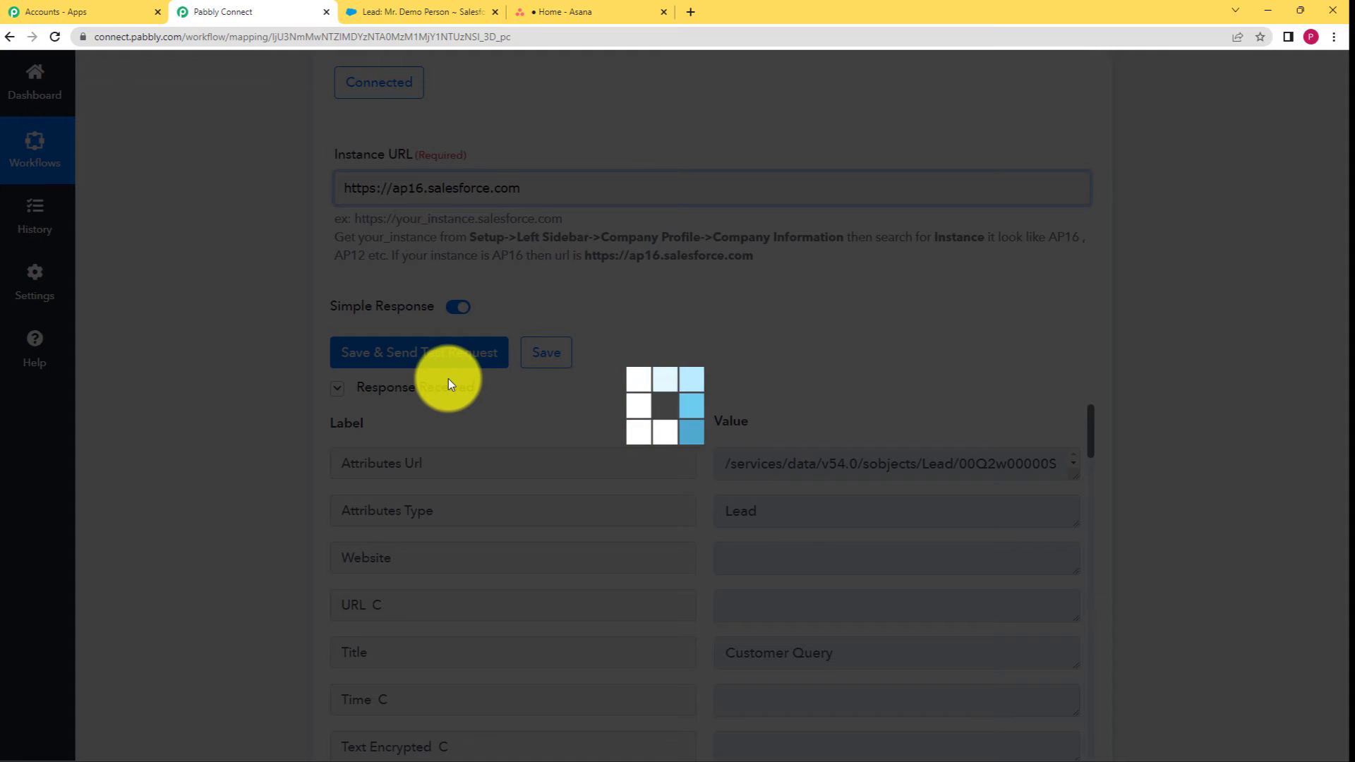
pyautogui.scroll(-3, 366, 404)
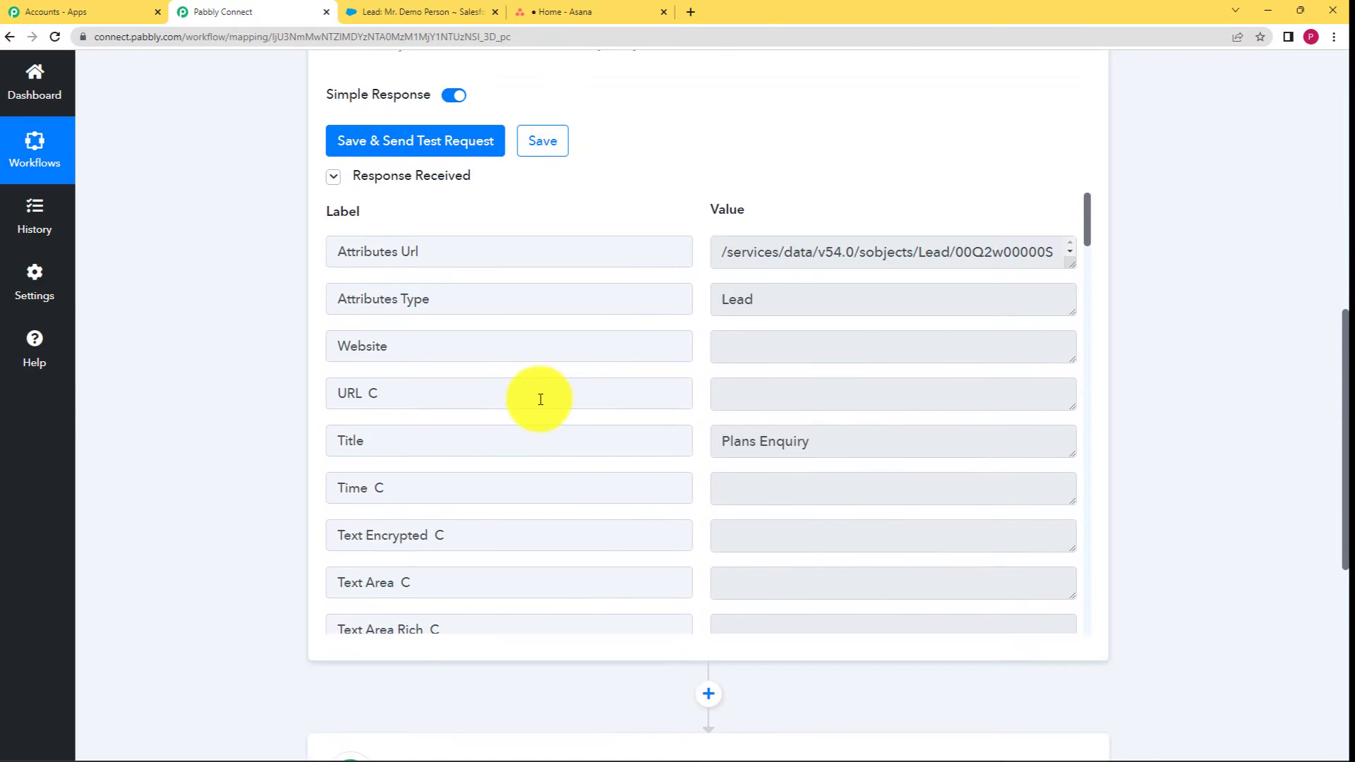
pyautogui.scroll(2, 539, 396)
pyautogui.scroll(-2, 520, 390)
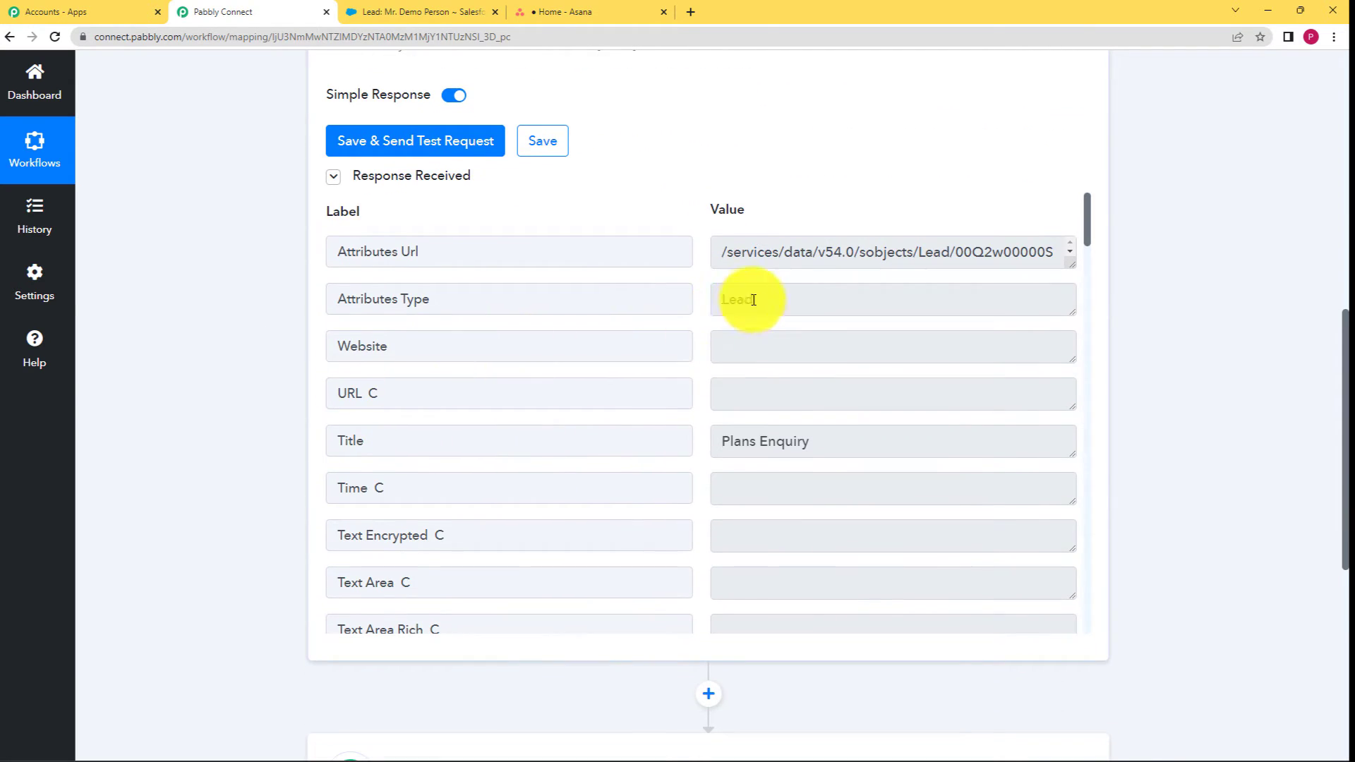
pyautogui.doubleClick(753, 300)
pyautogui.click(690, 348)
pyautogui.scroll(-2, 741, 374)
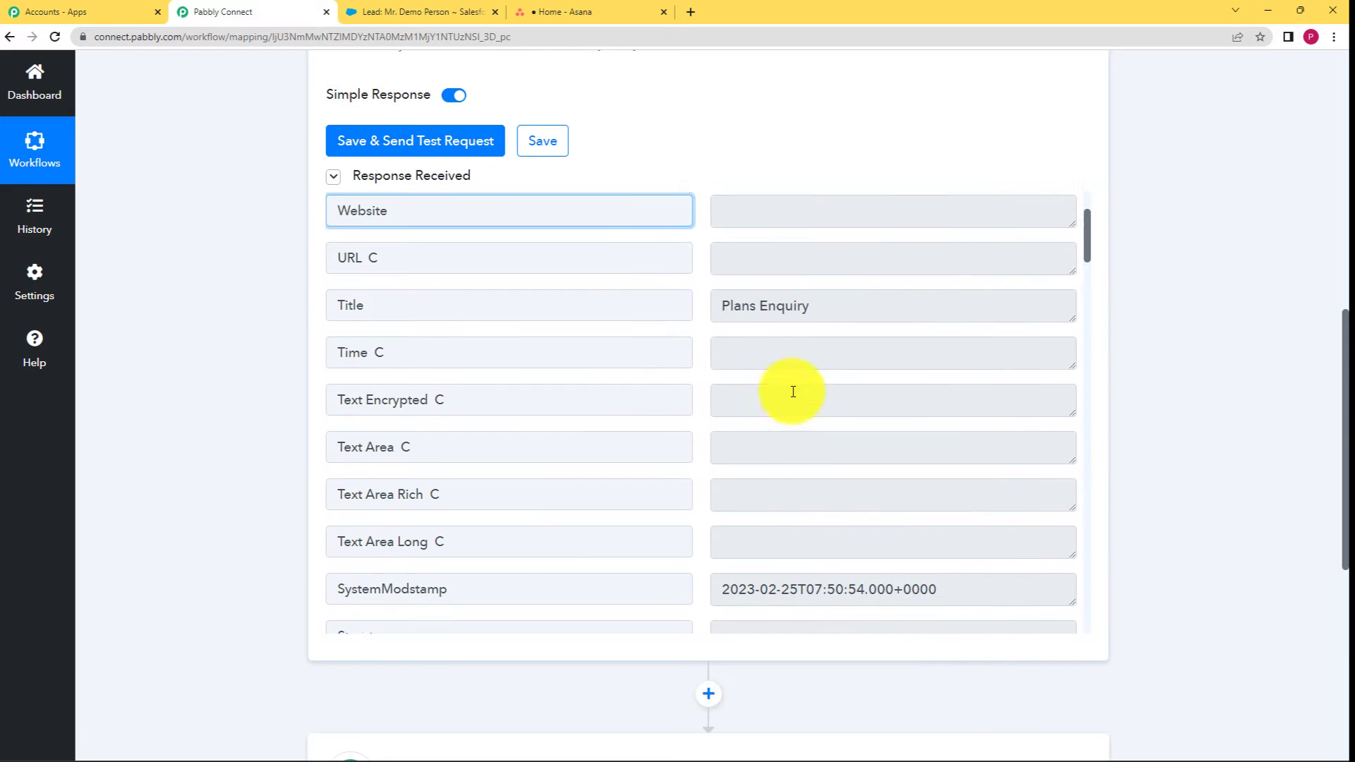
pyautogui.moveTo(834, 299); pyautogui.dragTo(671, 309)
pyautogui.scroll(-2, 683, 374)
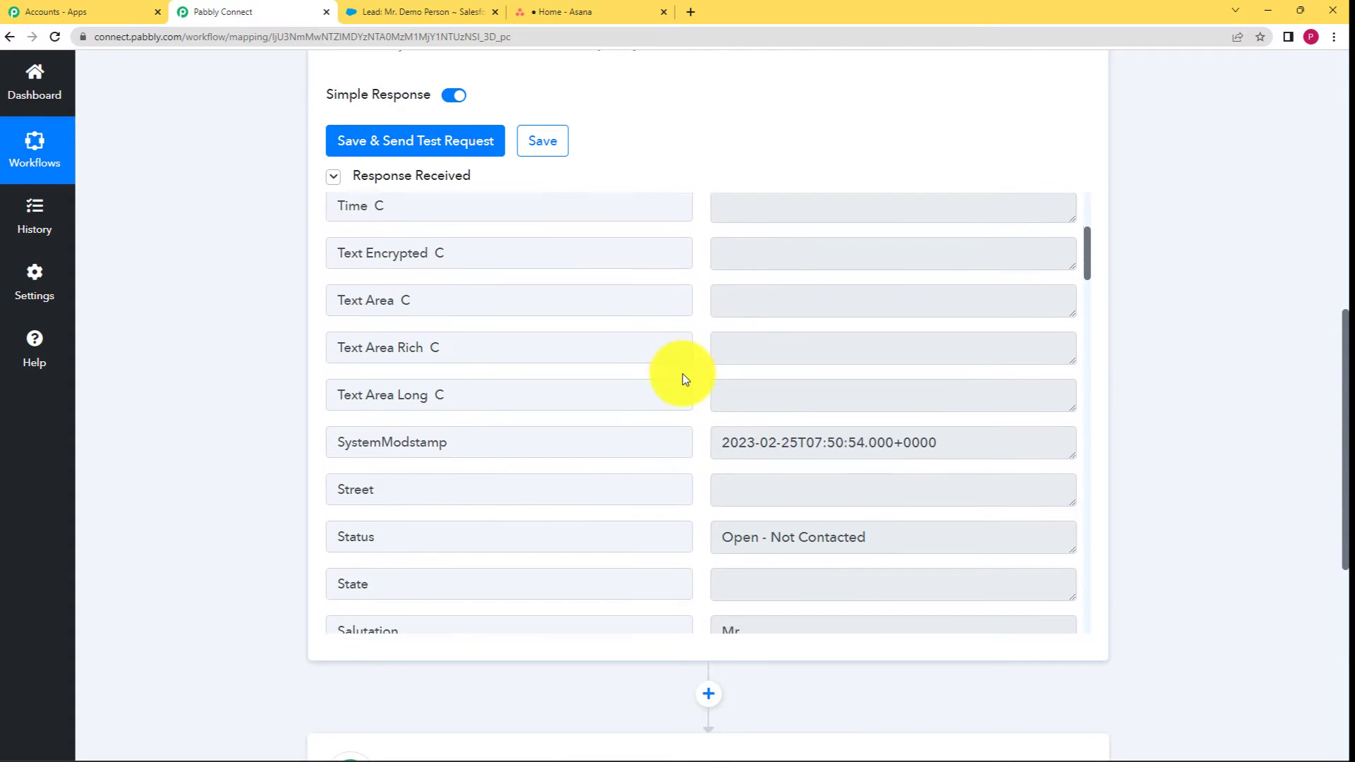
pyautogui.scroll(-1, 683, 379)
pyautogui.moveTo(720, 372); pyautogui.dragTo(941, 381)
# Review the received lead fields (Street, Salutation Mr., phone) and save the trigger step.
pyautogui.click(918, 426)
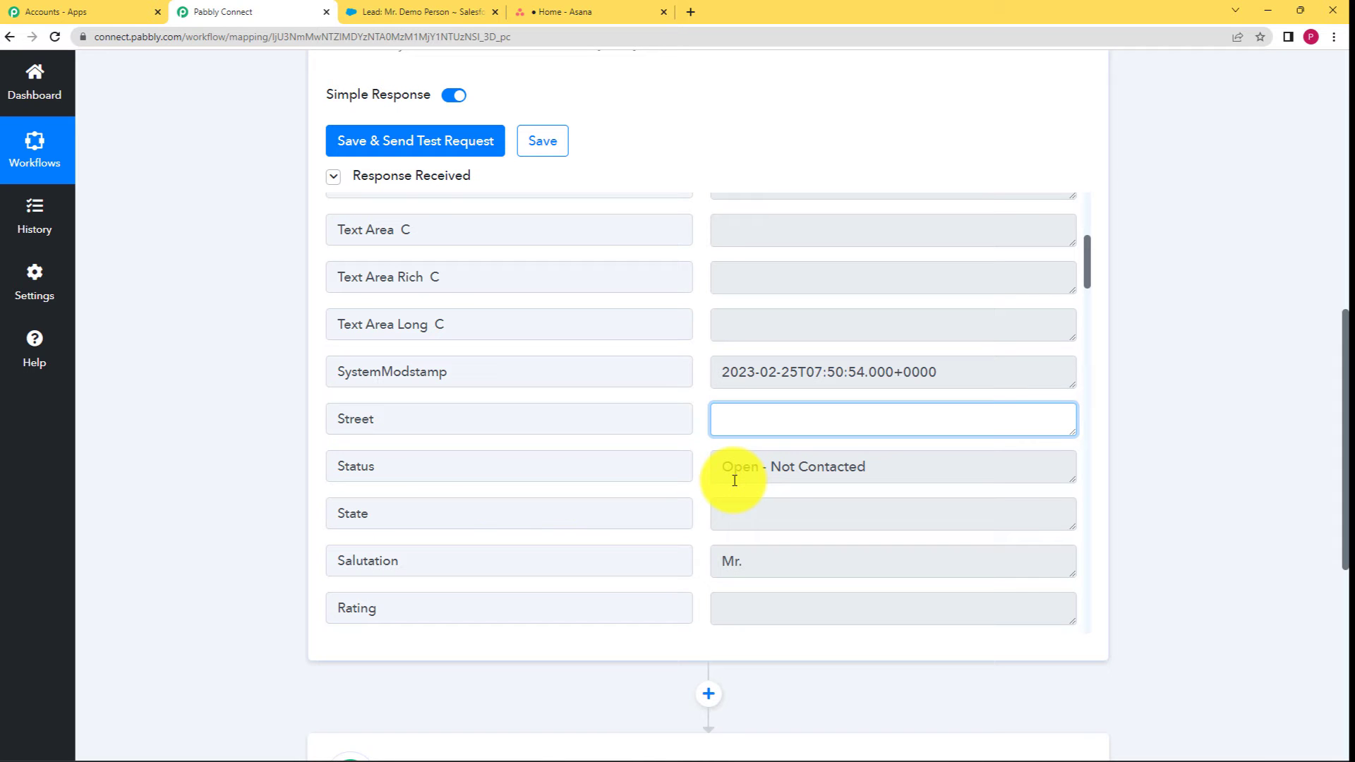
pyautogui.scroll(-2, 671, 473)
pyautogui.click(739, 427)
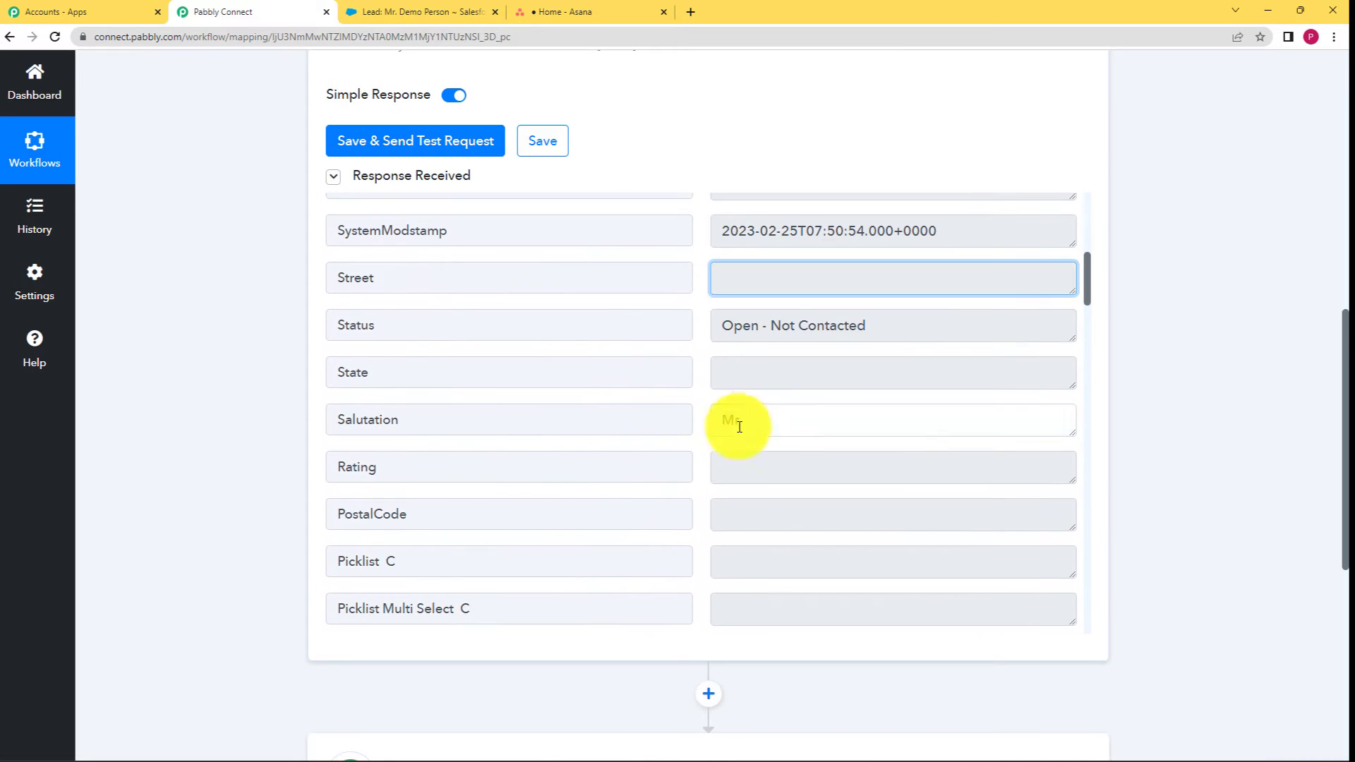
pyautogui.moveTo(739, 426); pyautogui.dragTo(692, 439)
pyautogui.scroll(-3, 724, 463)
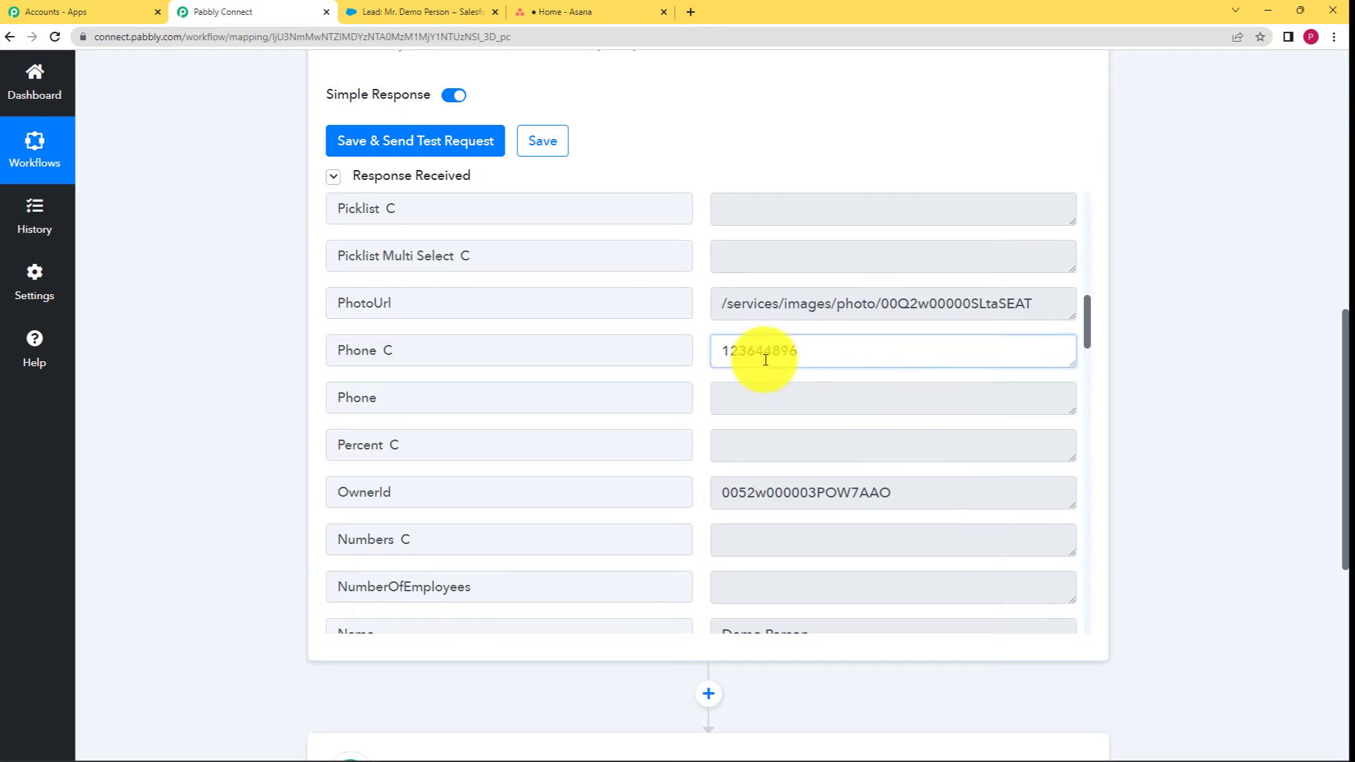
pyautogui.doubleClick(765, 353)
pyautogui.scroll(-3, 816, 423)
pyautogui.moveTo(817, 423); pyautogui.dragTo(676, 425)
pyautogui.scroll(-4, 666, 433)
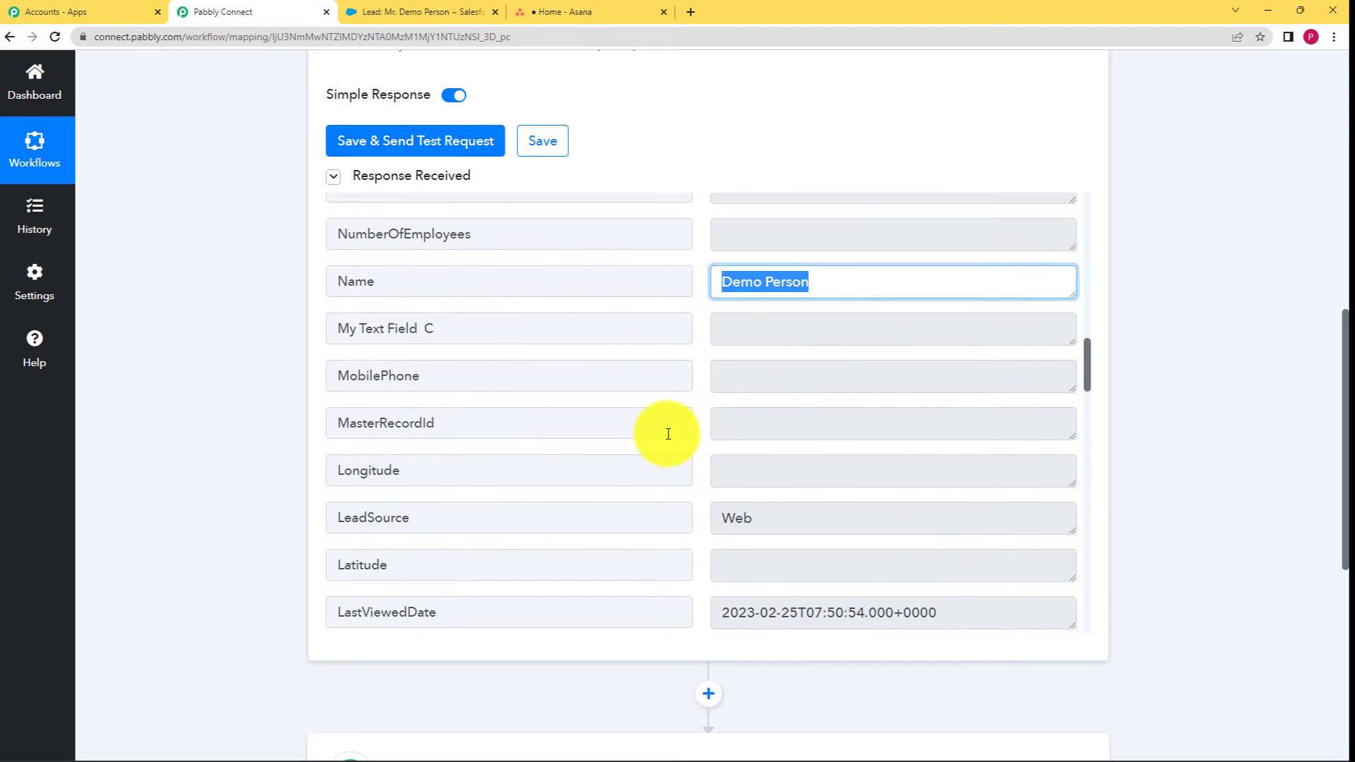
pyautogui.moveTo(747, 375); pyautogui.dragTo(691, 389)
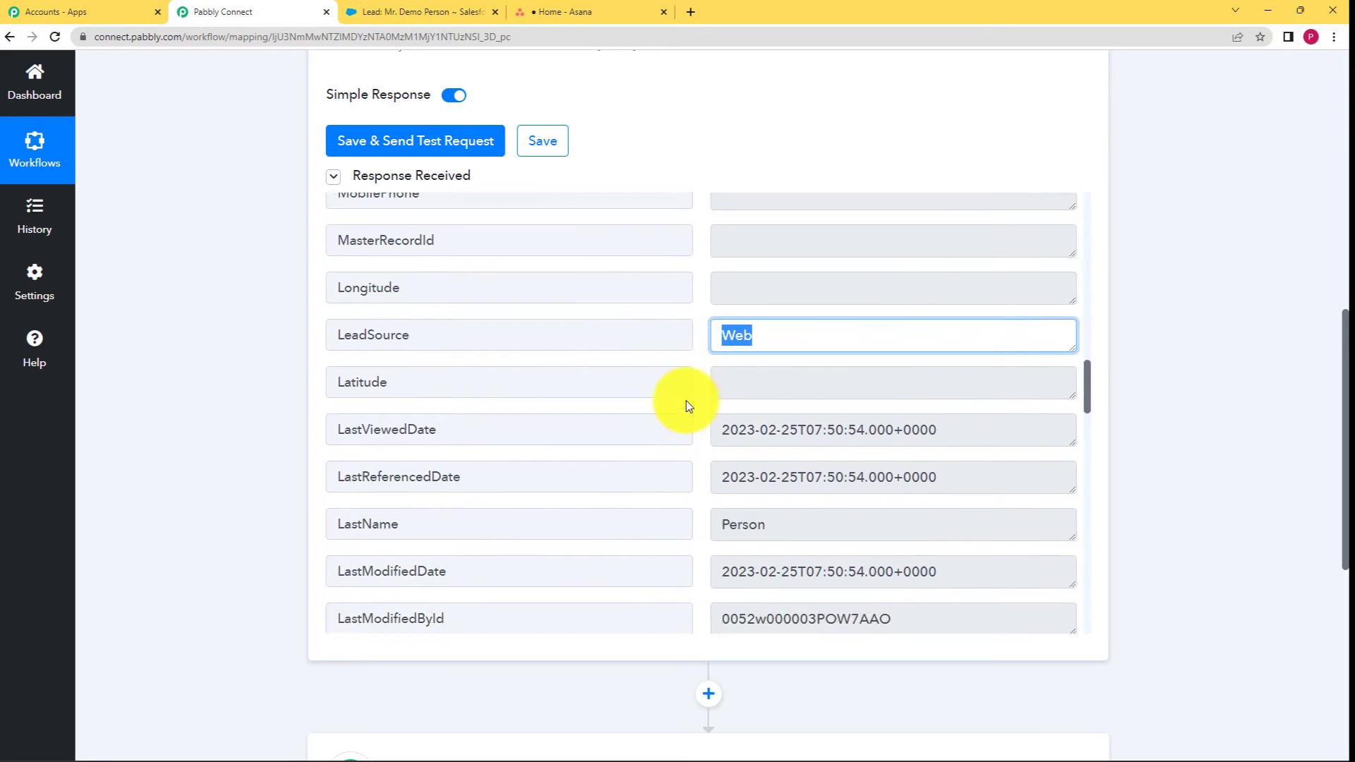
pyautogui.scroll(-3, 687, 400)
pyautogui.scroll(-3, 758, 365)
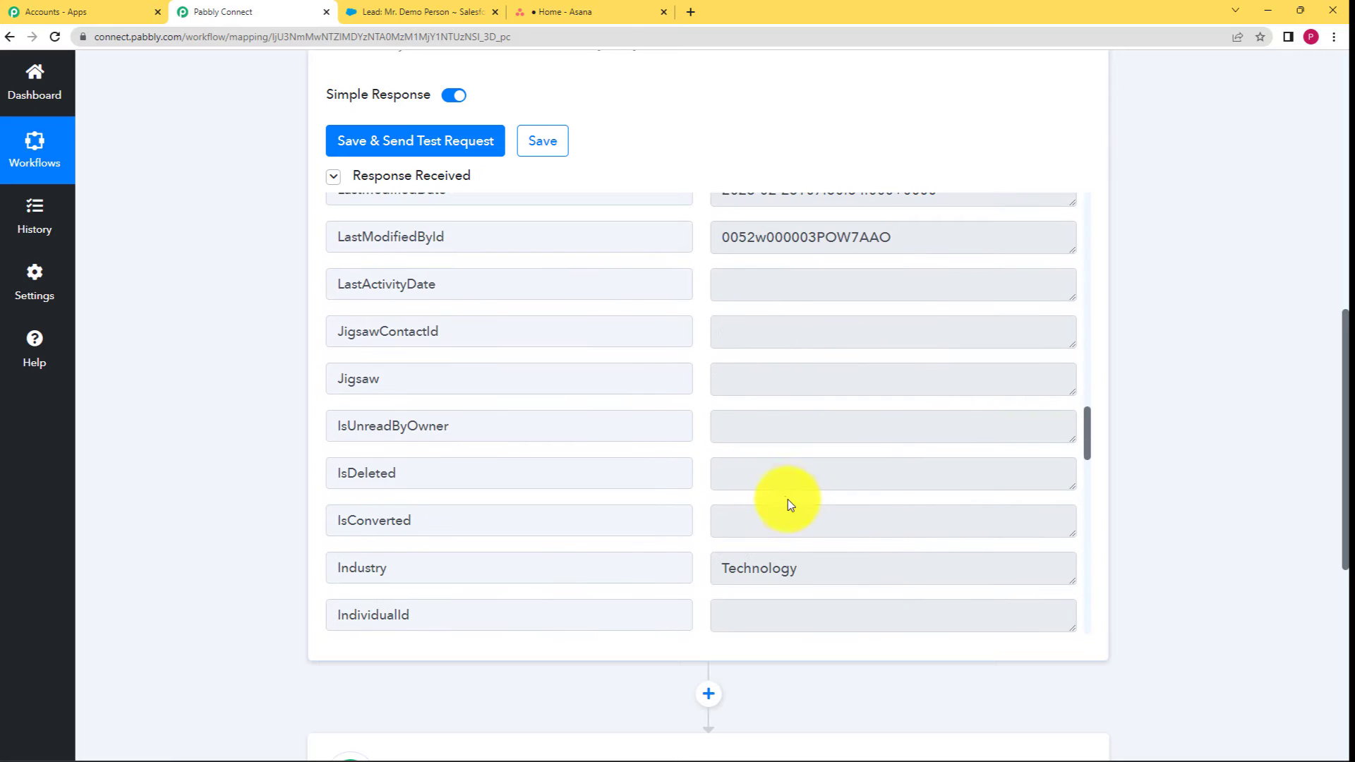
pyautogui.scroll(-3, 790, 503)
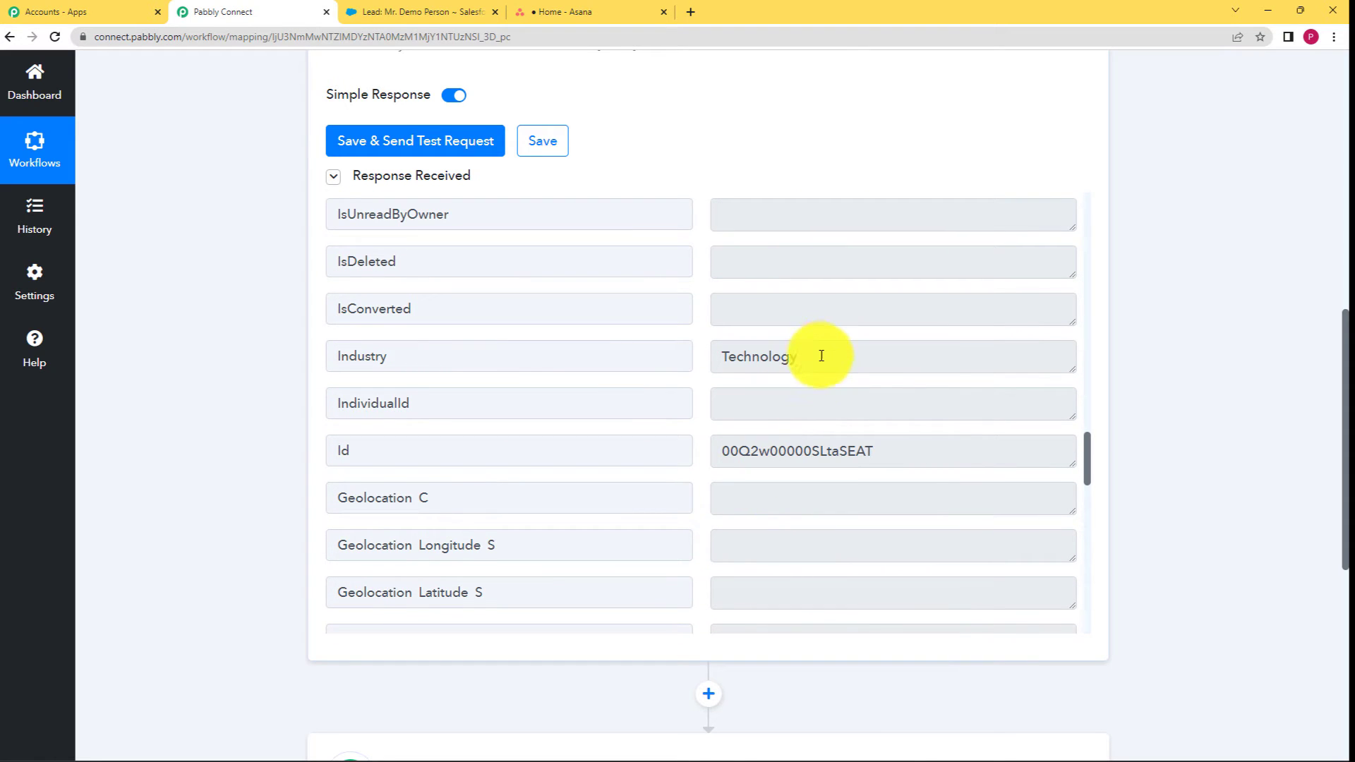
pyautogui.moveTo(820, 354); pyautogui.dragTo(666, 366)
pyautogui.scroll(-2, 678, 379)
pyautogui.scroll(-7, 678, 380)
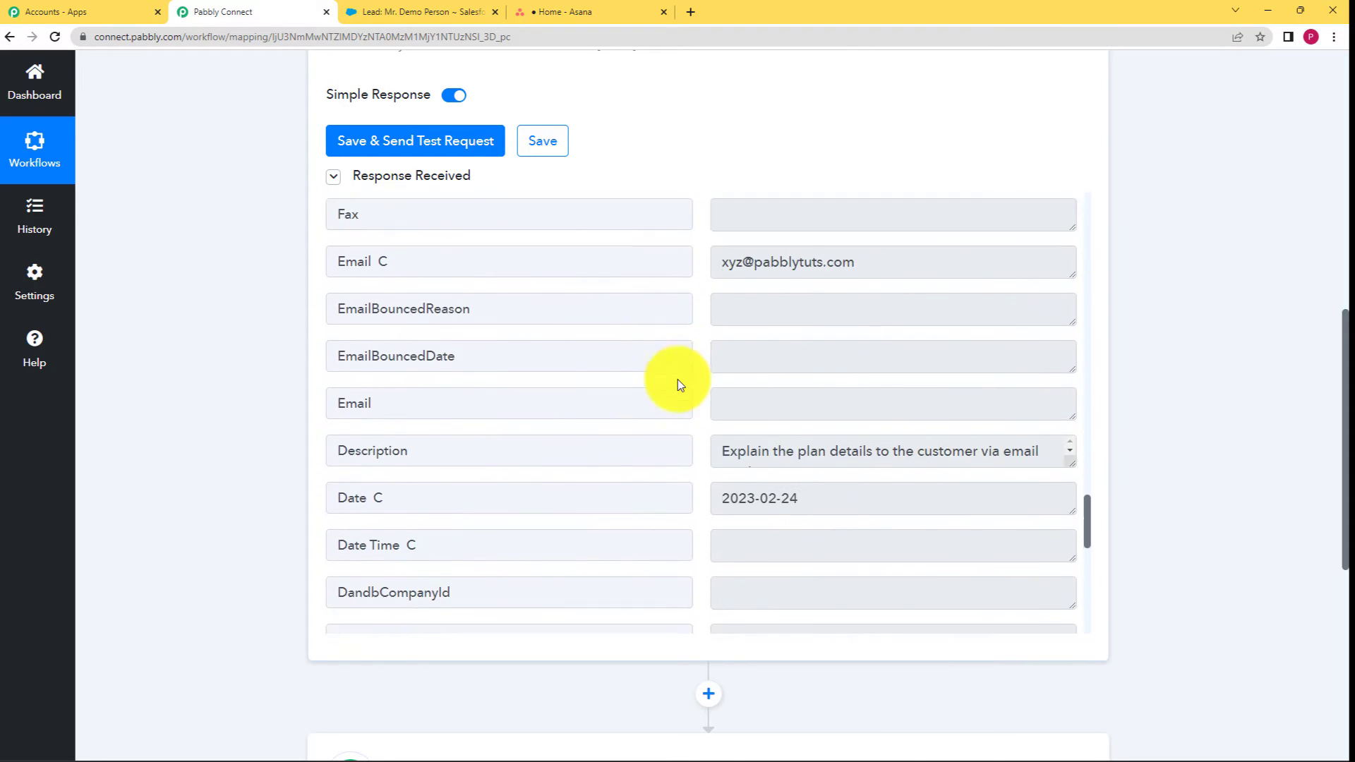
pyautogui.scroll(-3, 741, 414)
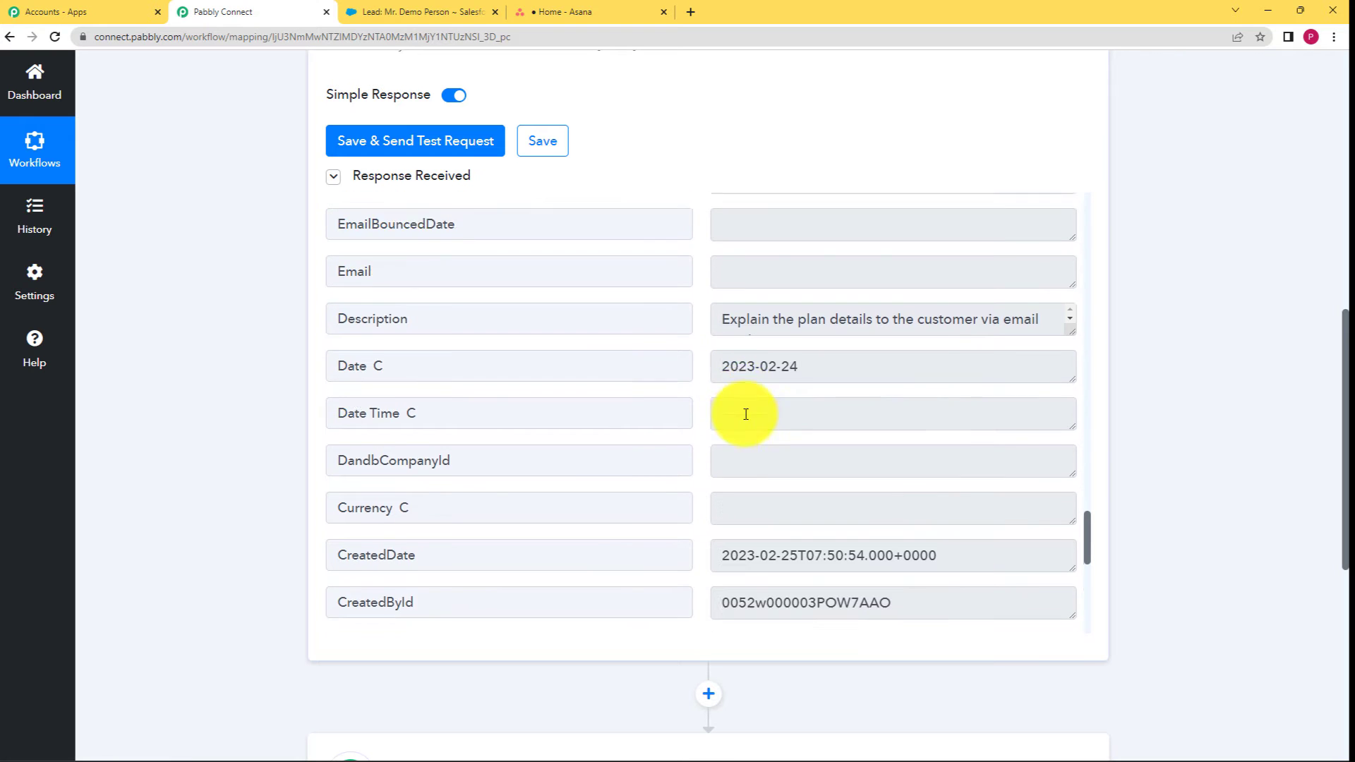
pyautogui.scroll(-5, 752, 424)
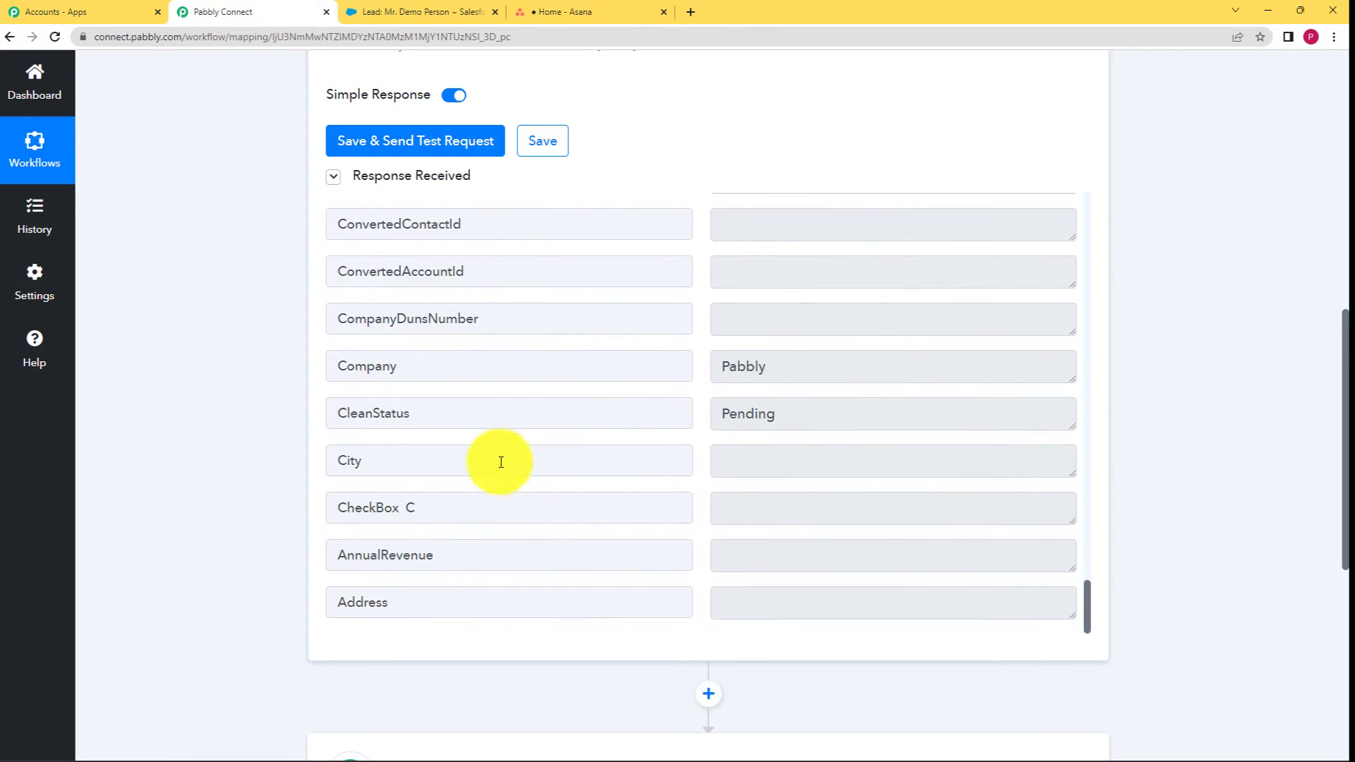
pyautogui.scroll(-6, 299, 494)
pyautogui.scroll(9, 303, 451)
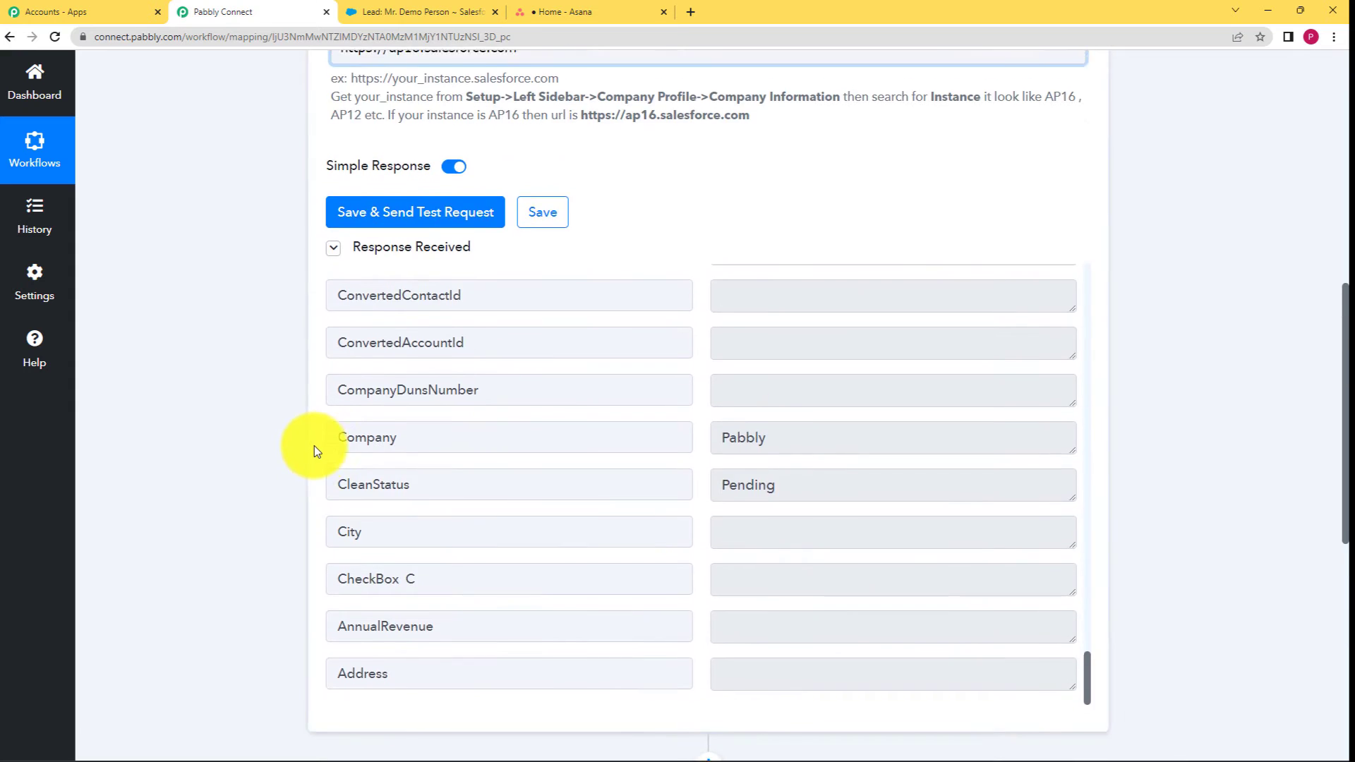
pyautogui.click(533, 351)
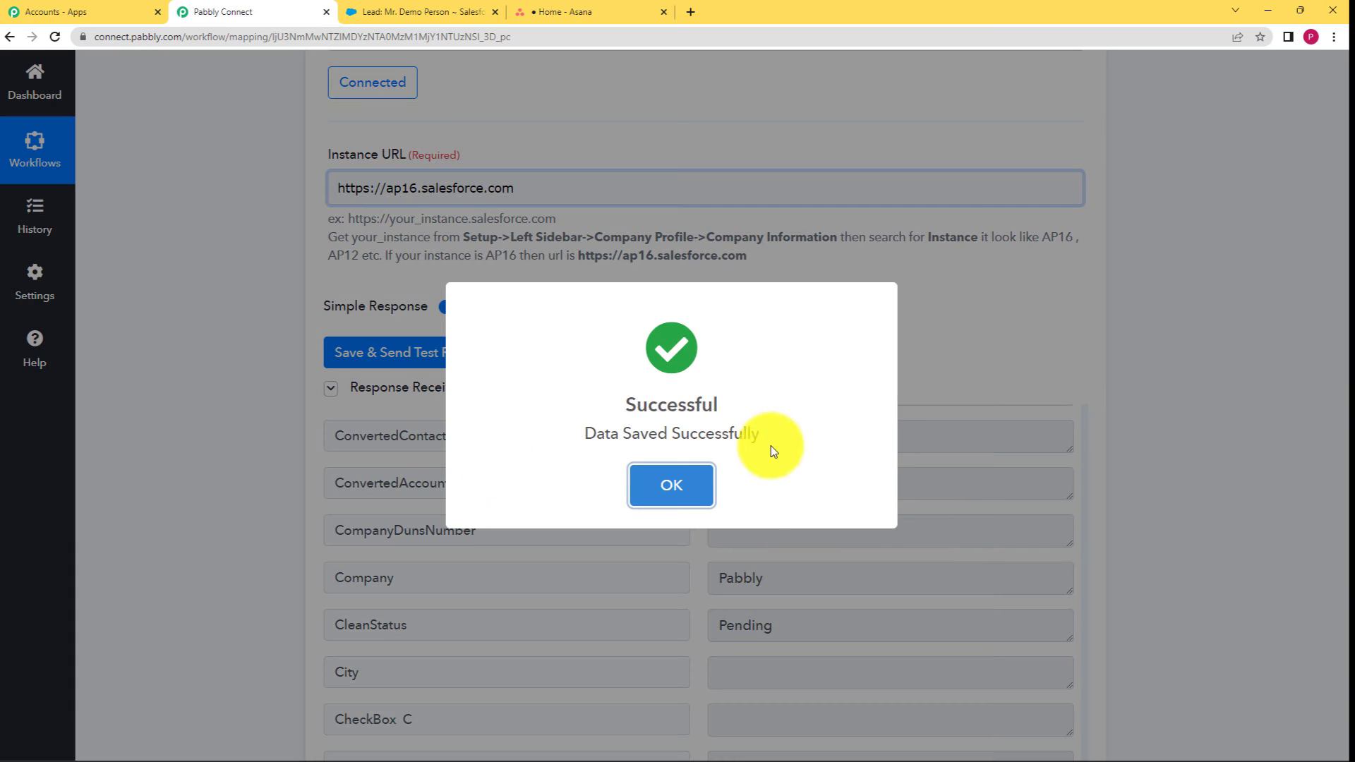
# Choose Asana as the app for the next action step.
pyautogui.click(694, 486)
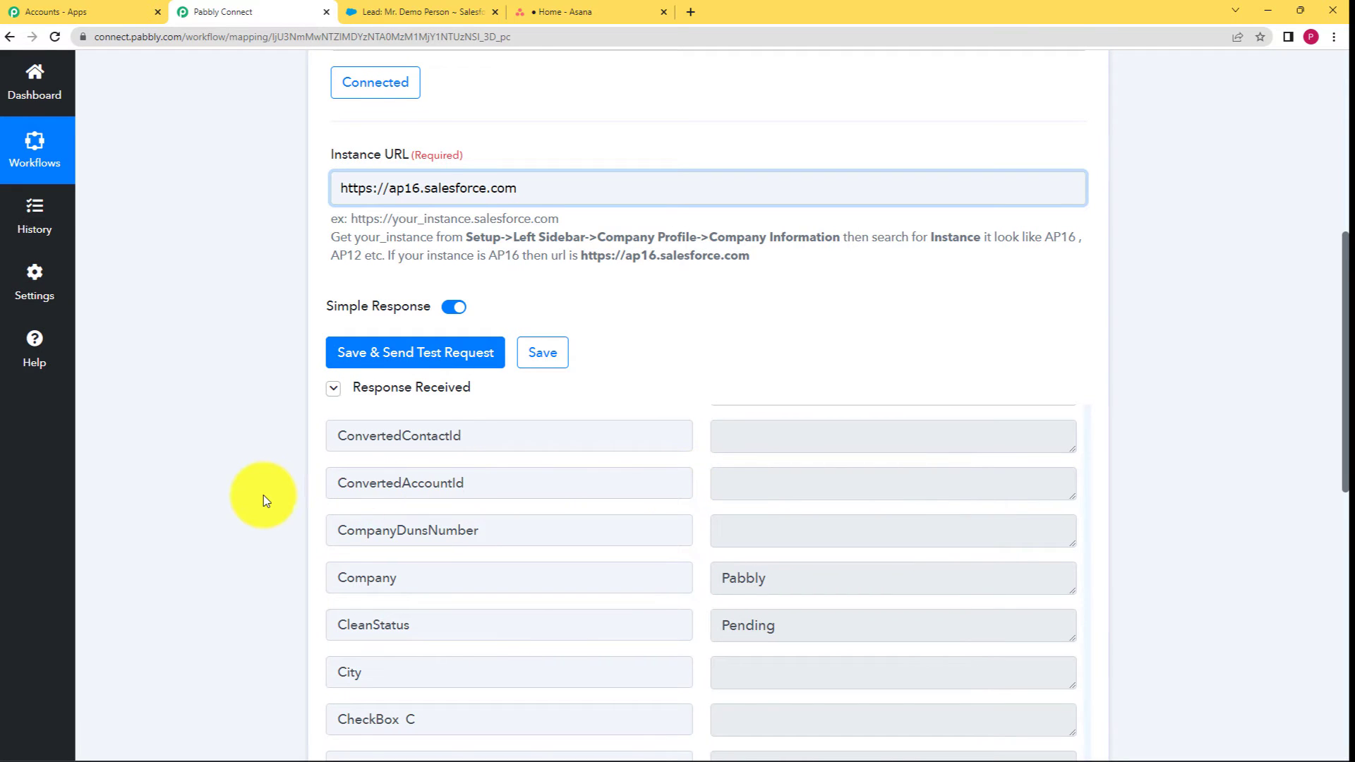
pyautogui.scroll(-4, 261, 497)
pyautogui.scroll(-4, 261, 504)
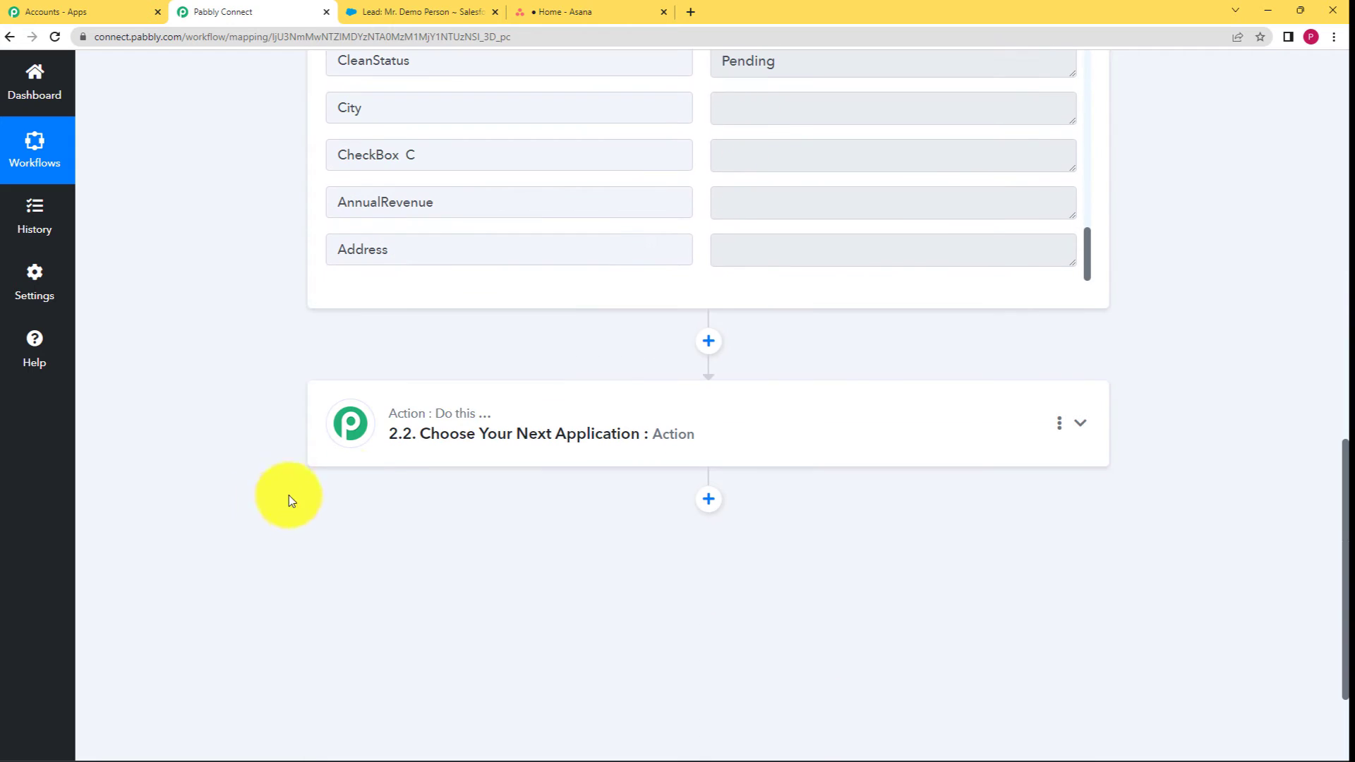
pyautogui.click(479, 422)
pyautogui.click(474, 530)
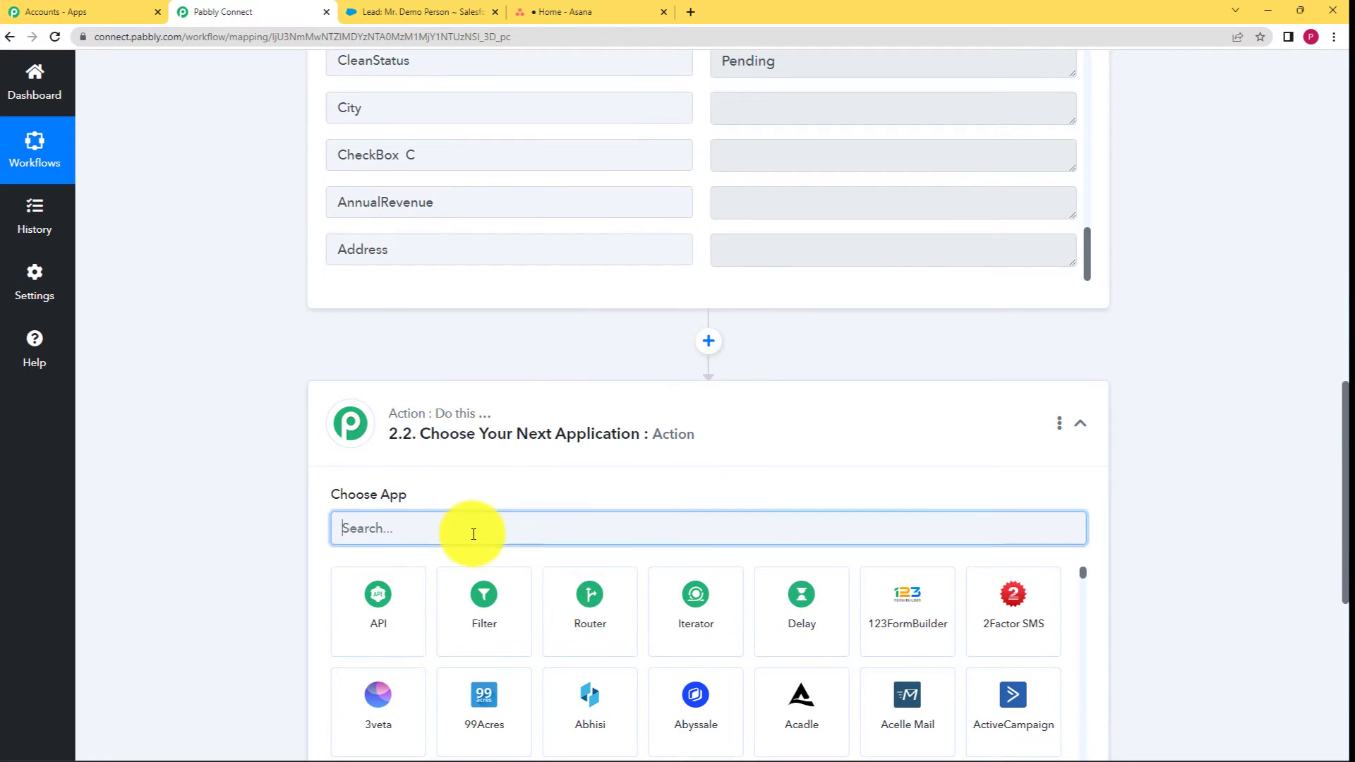
pyautogui.write('ASA')
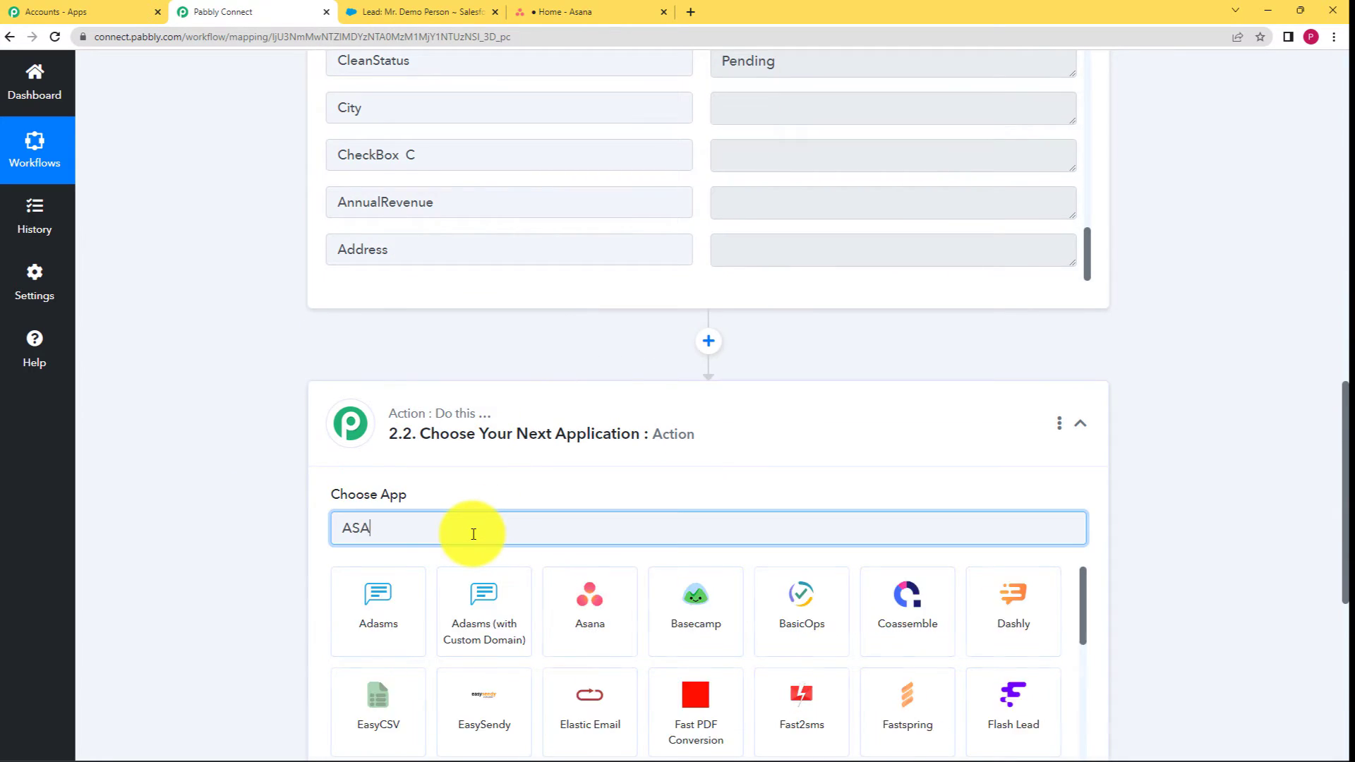
pyautogui.press('BackSpace')
pyautogui.press('BackSpace')
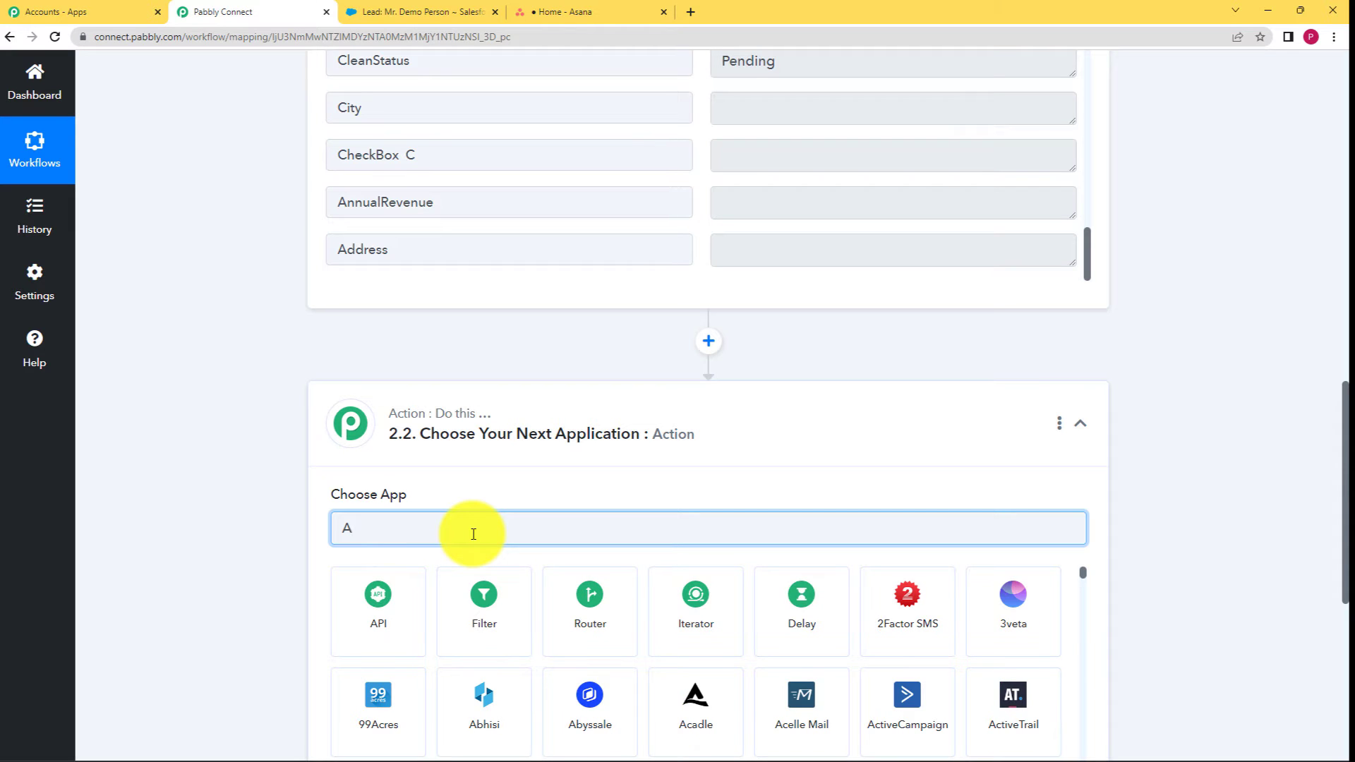
pyautogui.write('sa')
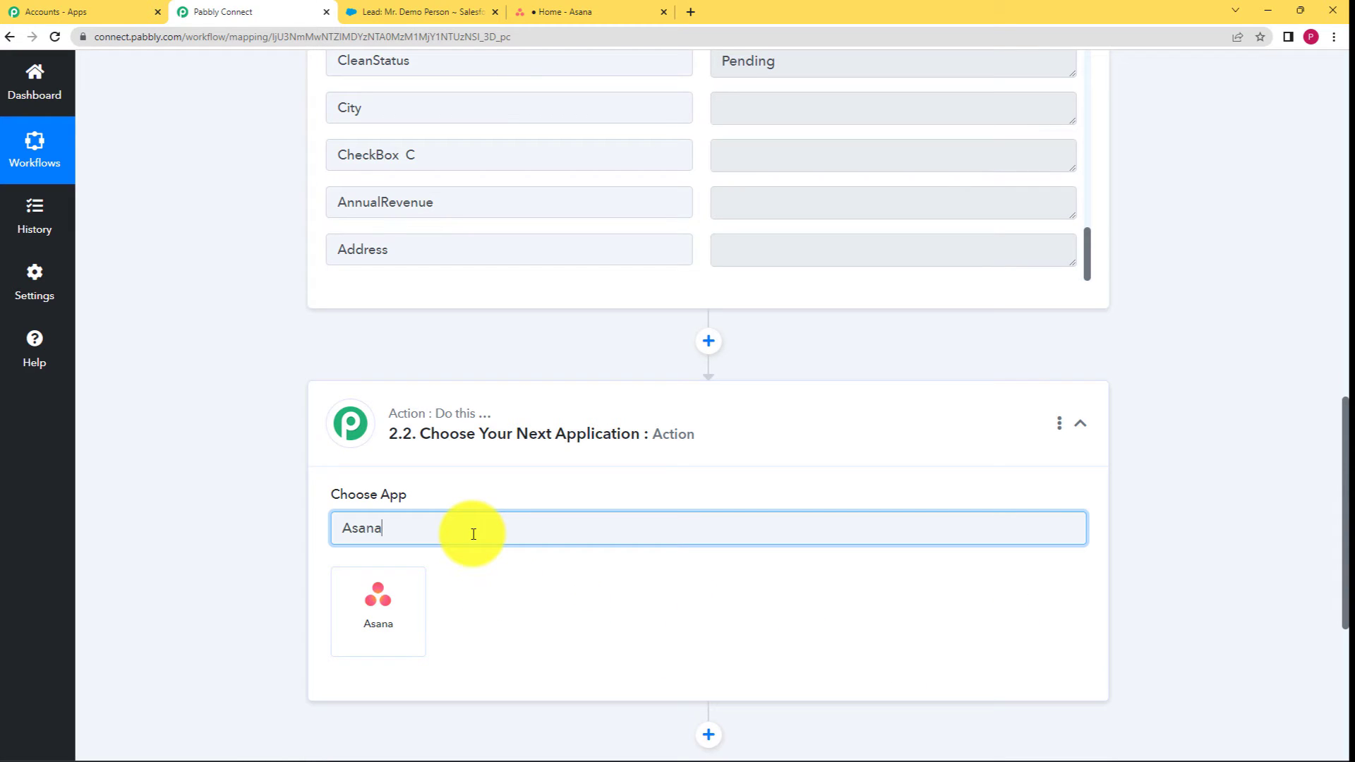
pyautogui.write('na')
pyautogui.click(407, 600)
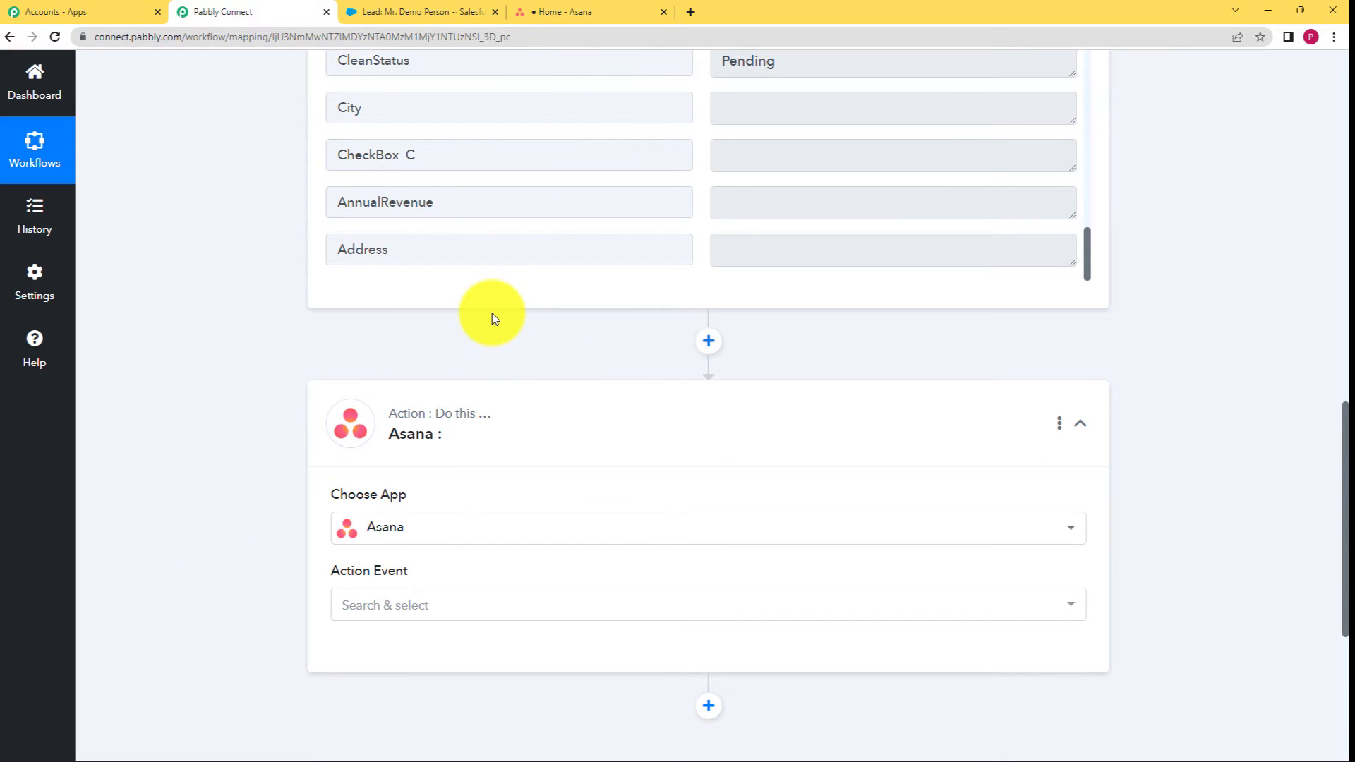
# Set the Asana action event to Create a Task.
pyautogui.click(408, 606)
pyautogui.scroll(-2, 268, 459)
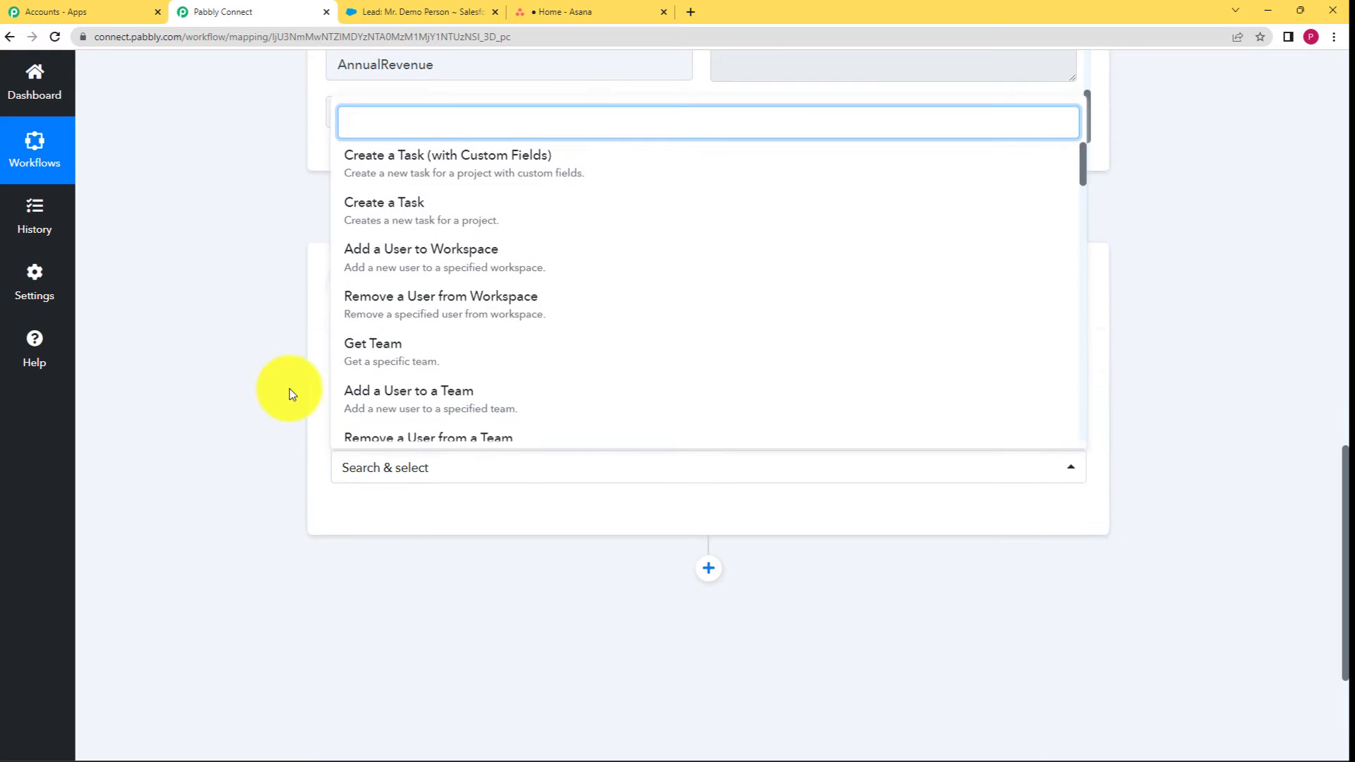
pyautogui.click(384, 231)
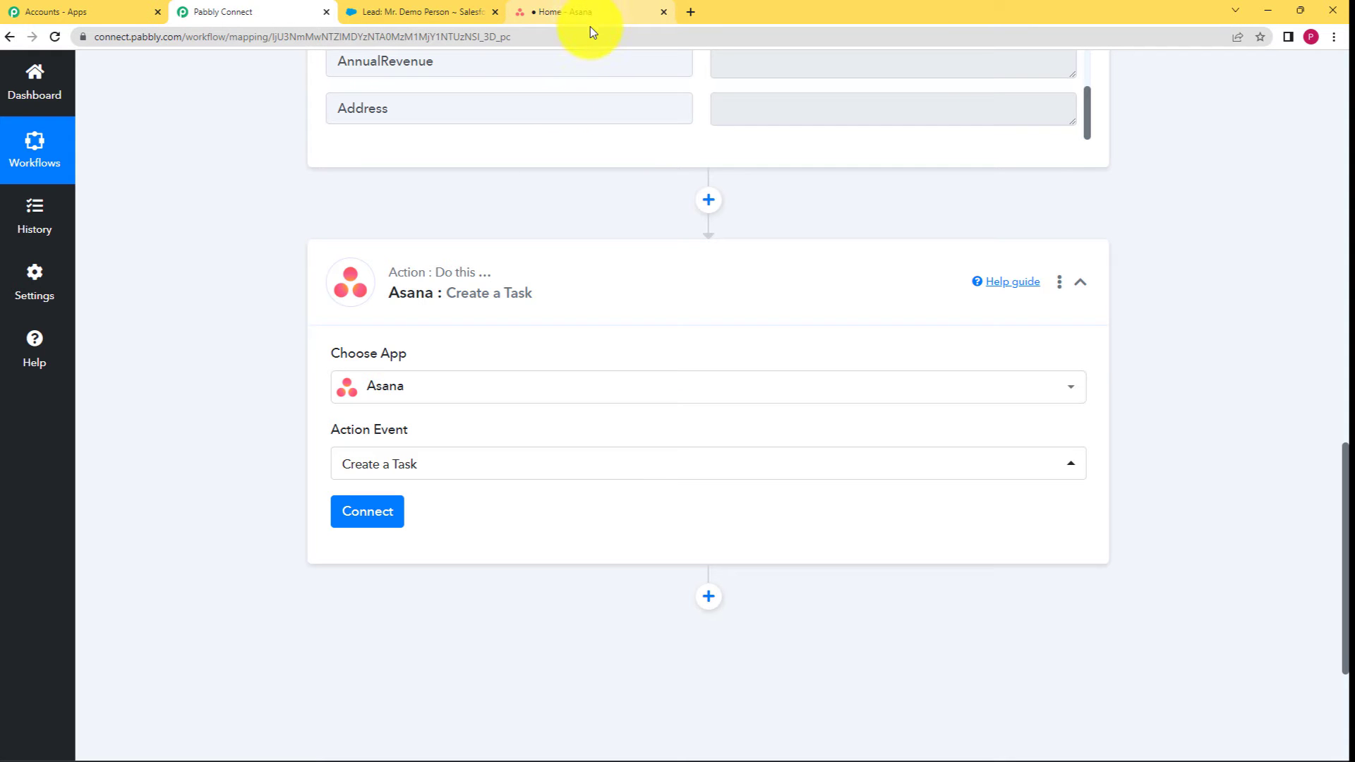
# Add and authorize a new Asana connection, using the pabblytuts.com workspace.
pyautogui.click(386, 522)
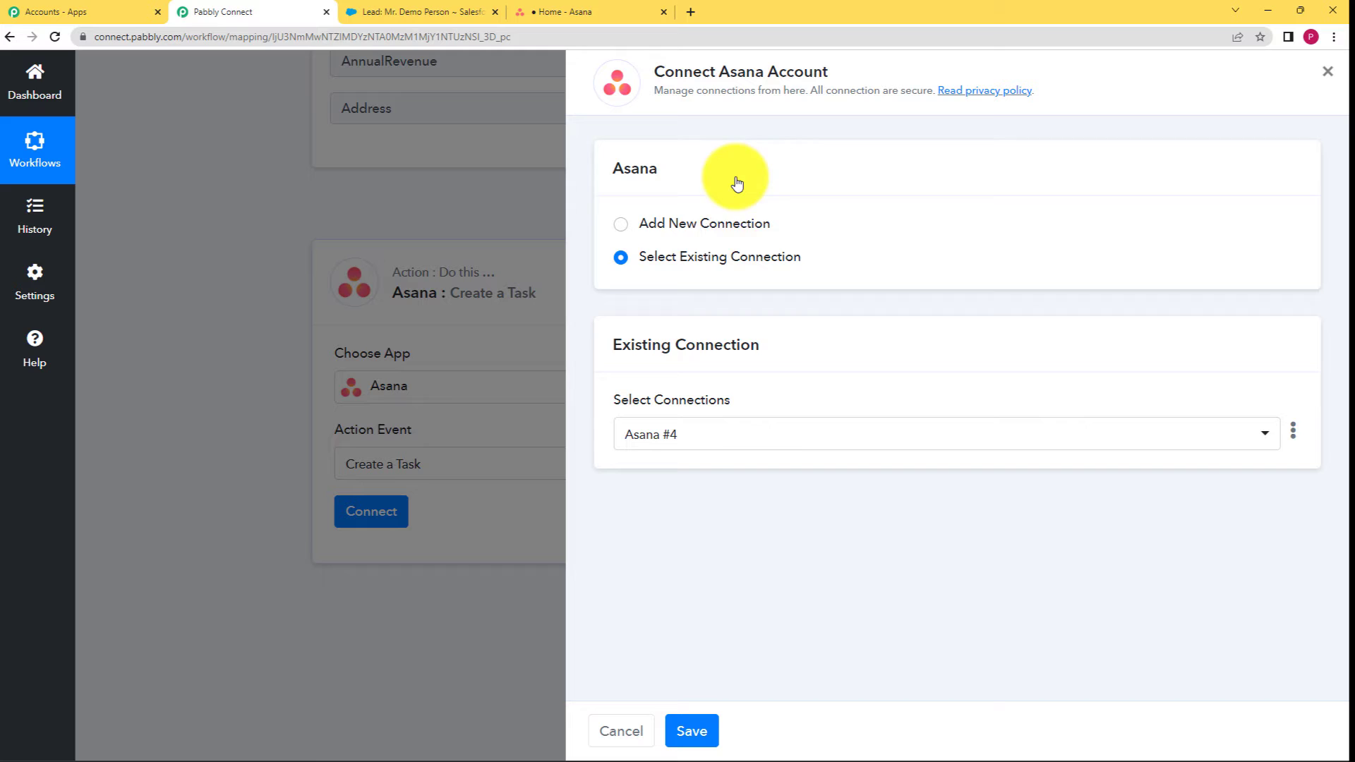
pyautogui.click(724, 232)
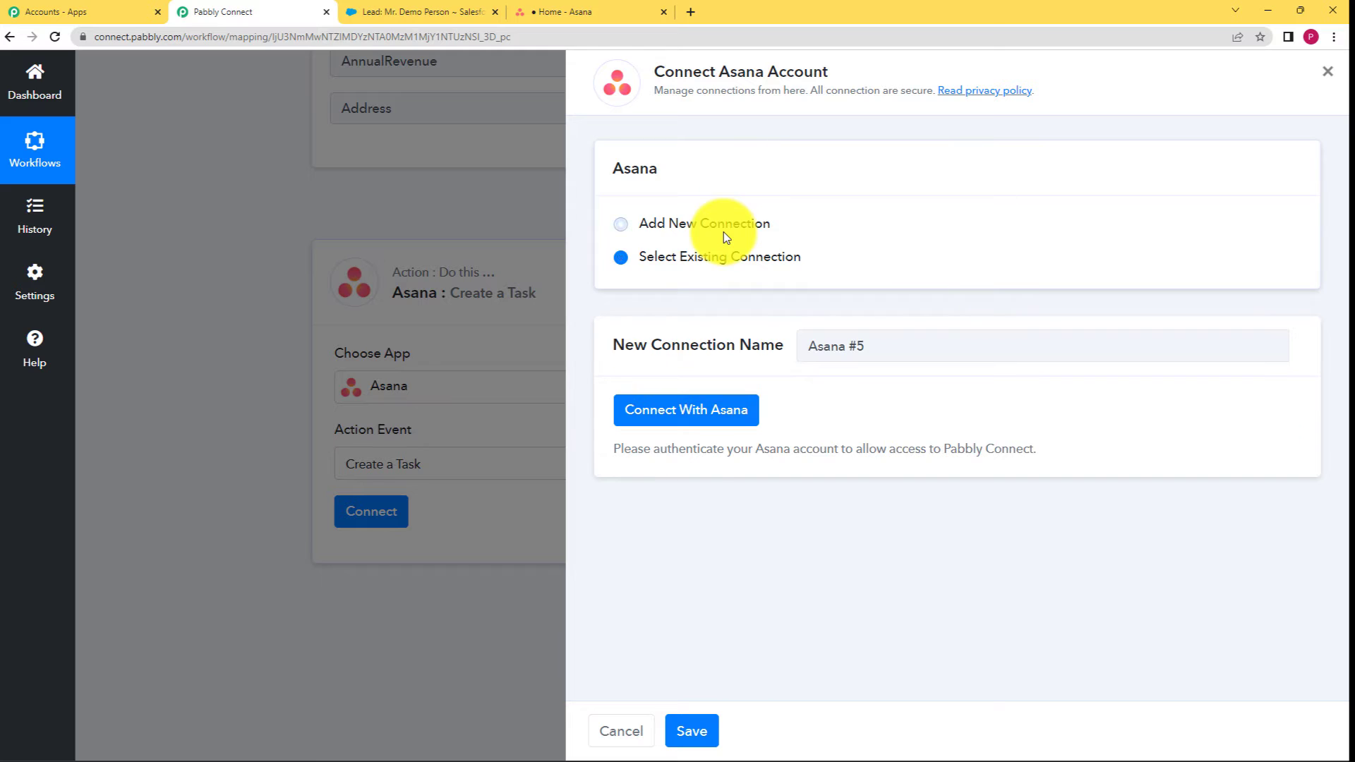
pyautogui.click(717, 410)
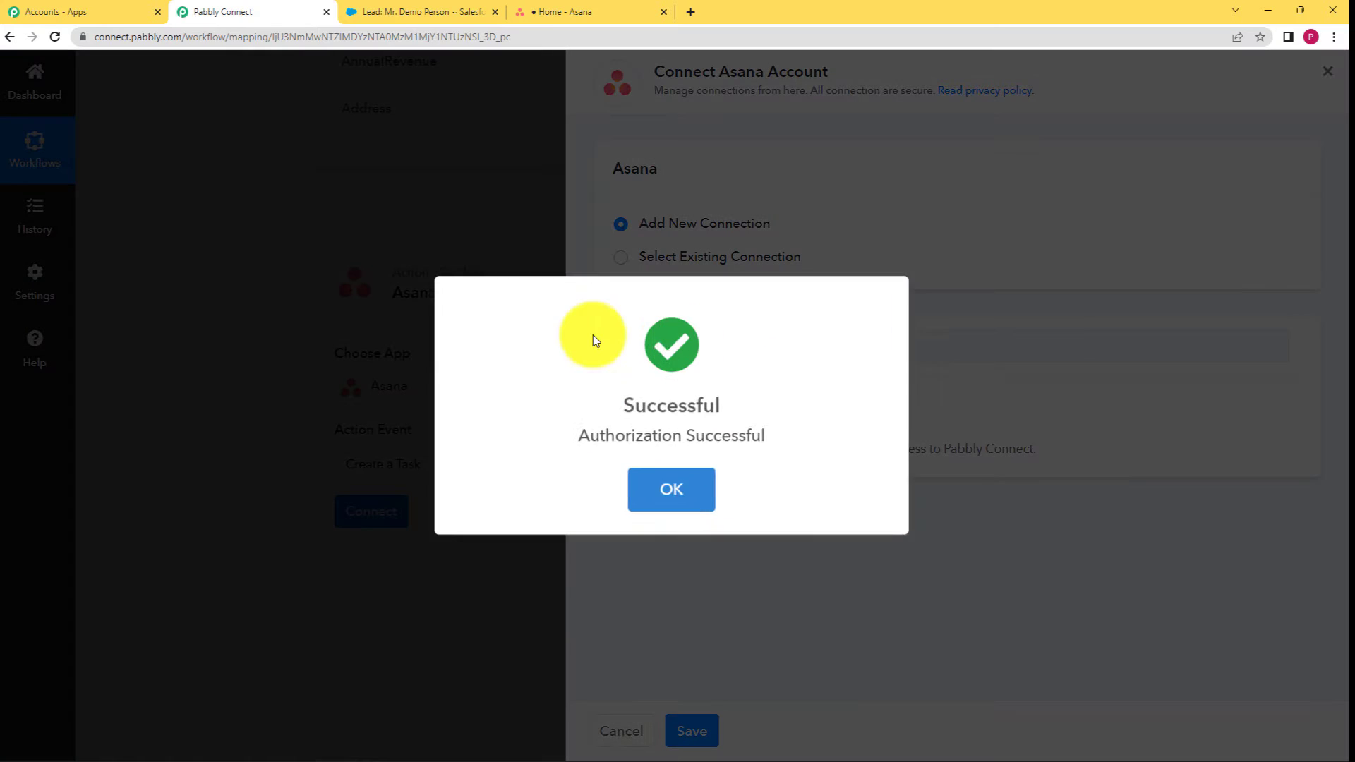
pyautogui.click(688, 491)
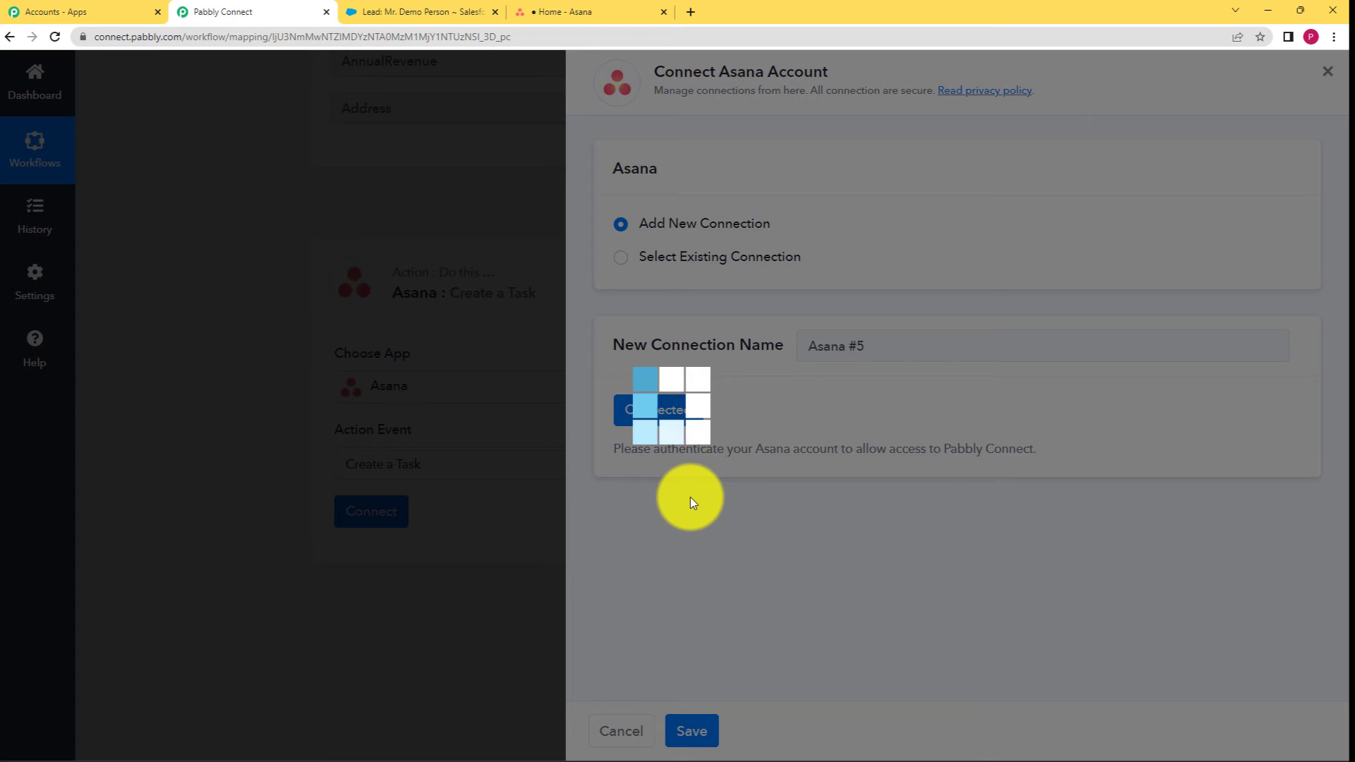
pyautogui.scroll(-3, 310, 345)
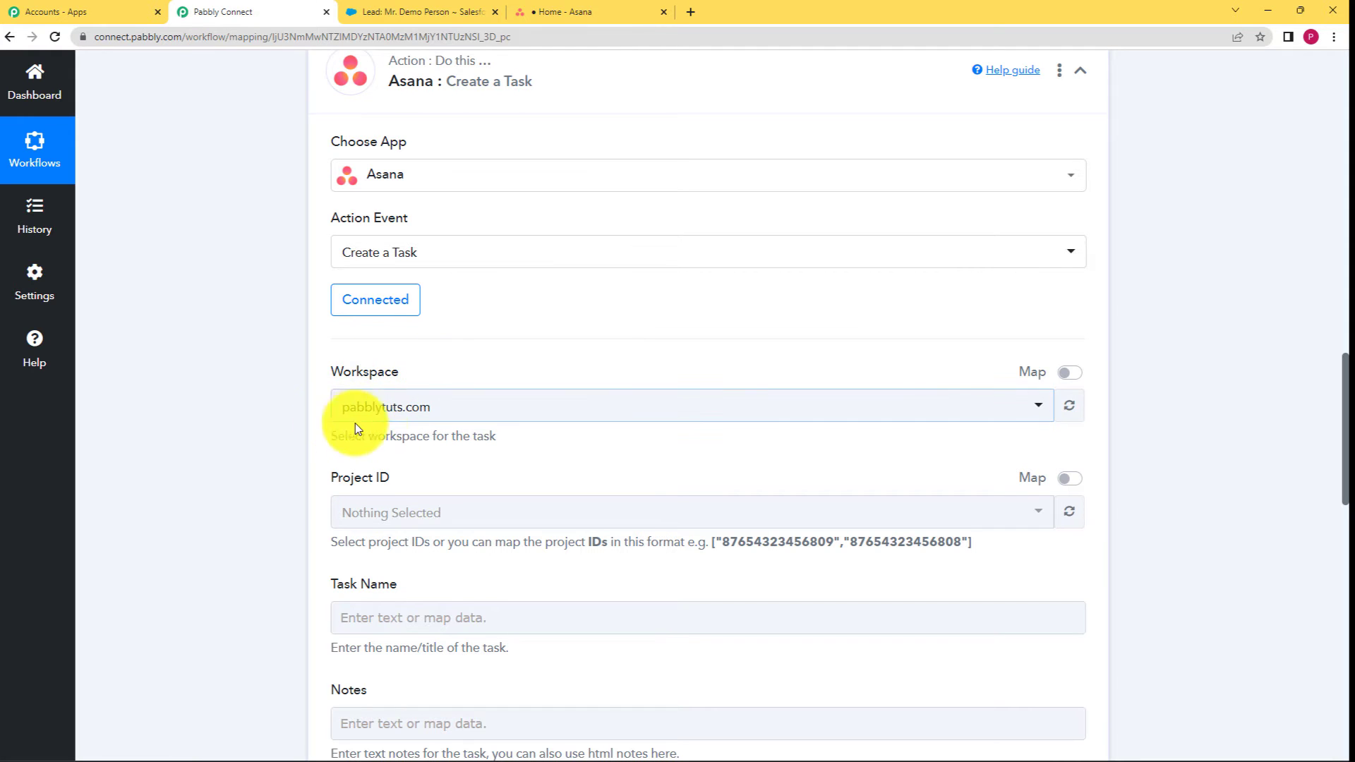
pyautogui.click(535, 12)
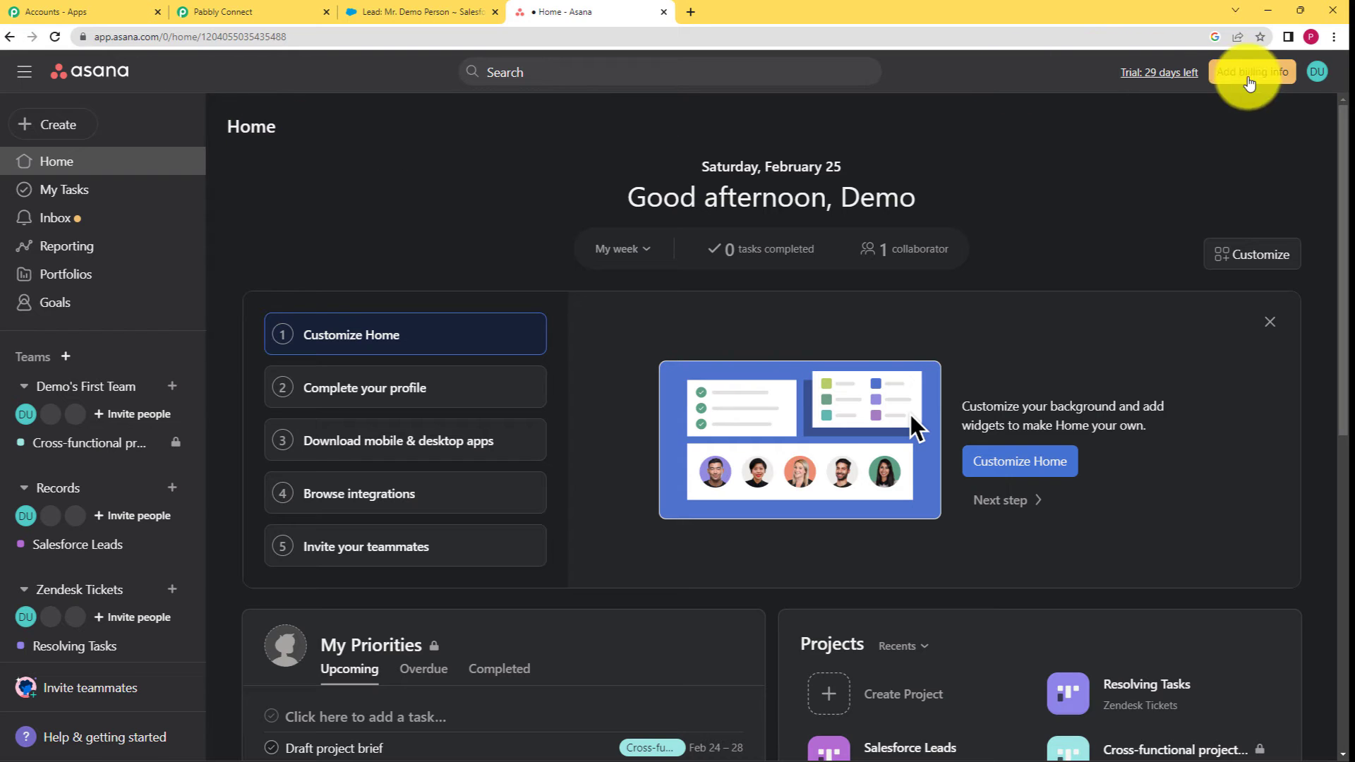
# Check the Asana account's workspace and open the Salesforce Leads project board.
pyautogui.click(1317, 72)
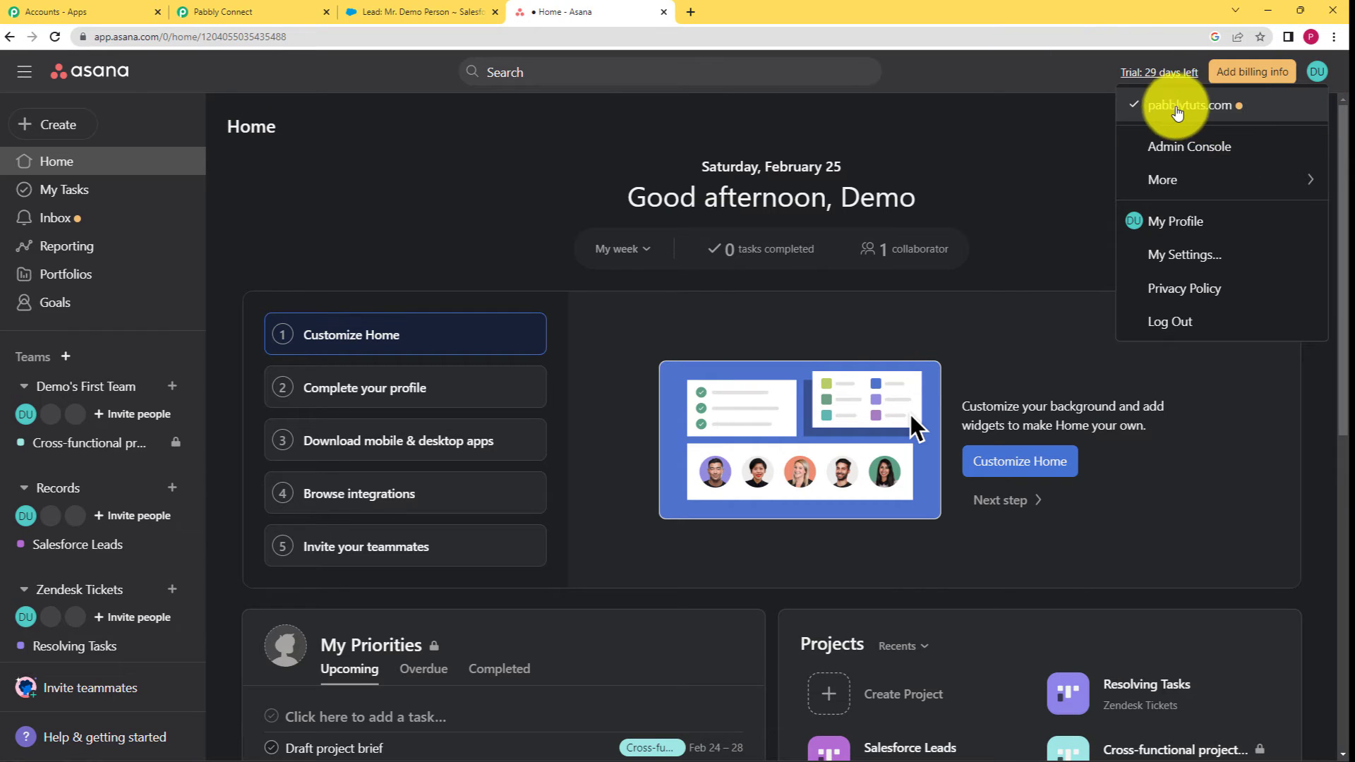
pyautogui.click(258, 8)
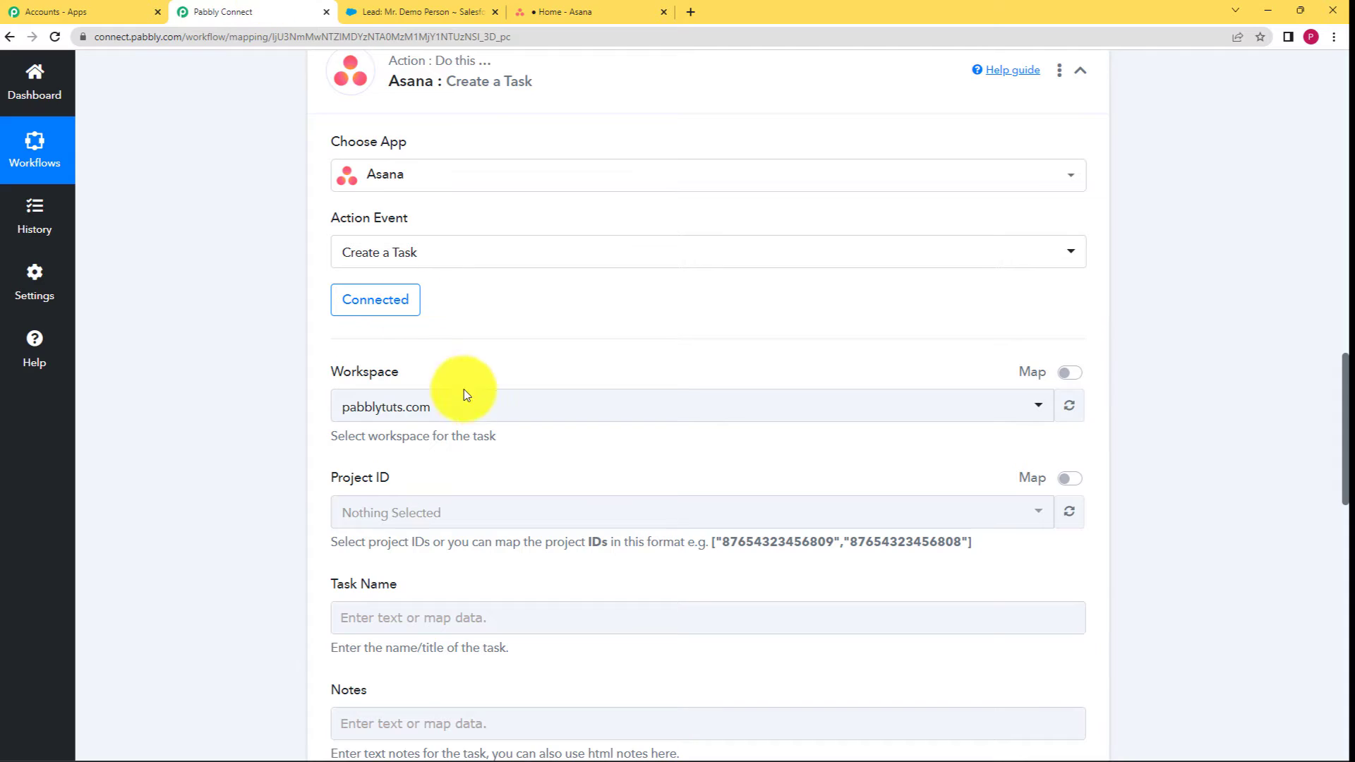
pyautogui.scroll(-2, 300, 446)
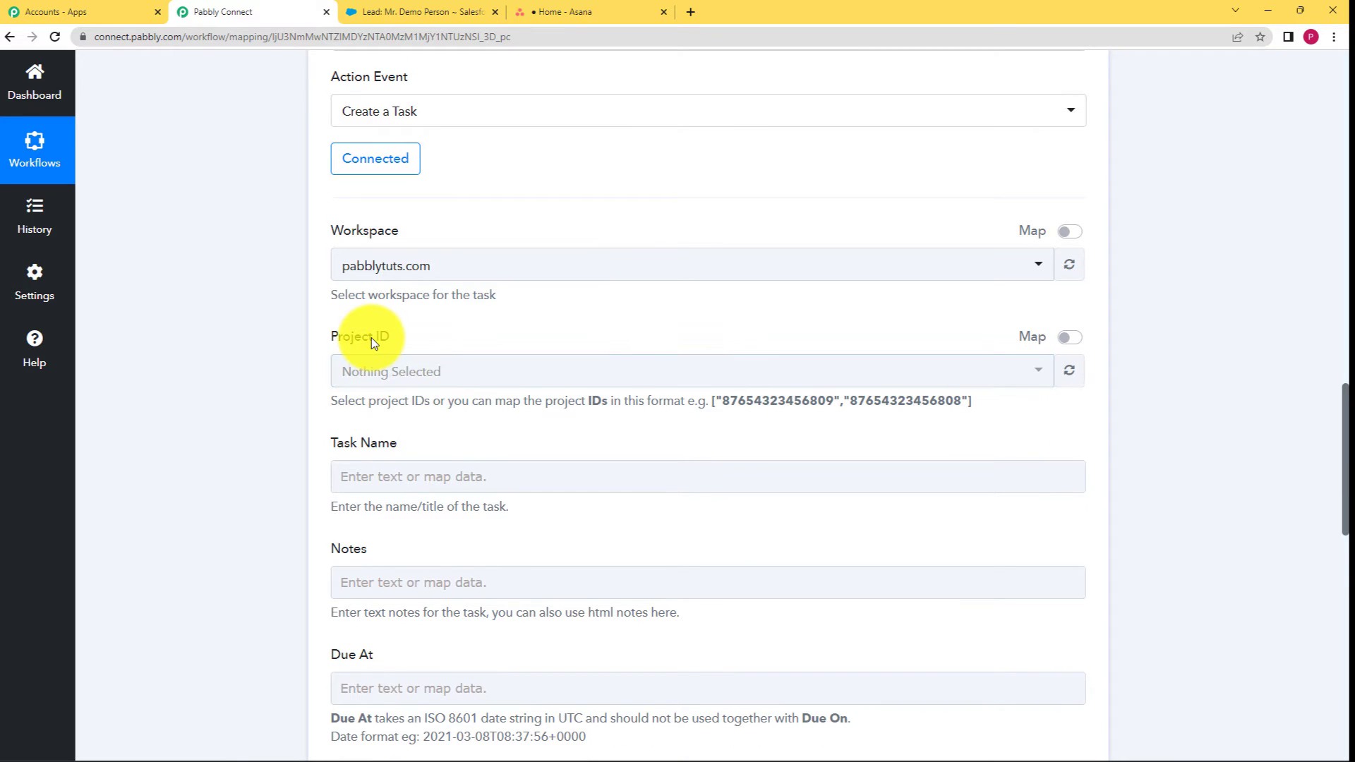
pyautogui.click(557, 11)
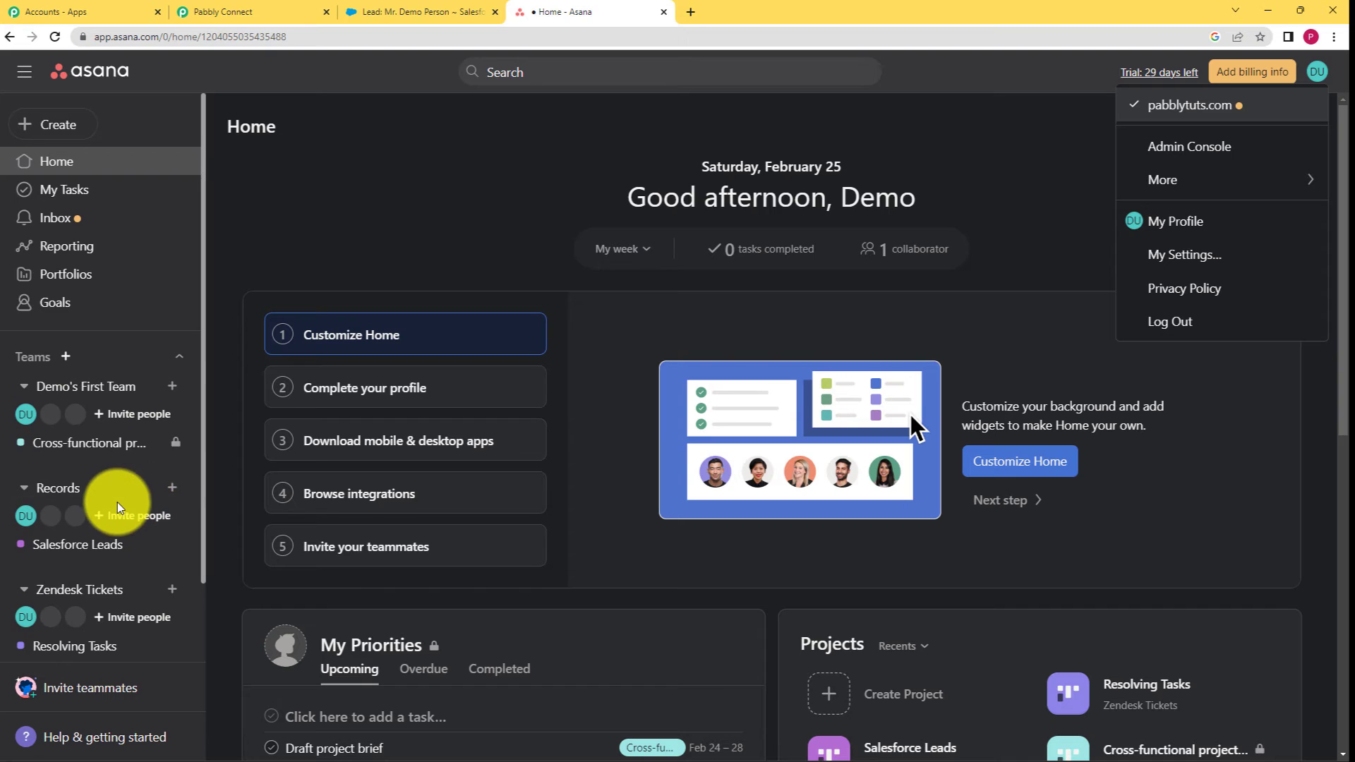
pyautogui.scroll(-2, 117, 502)
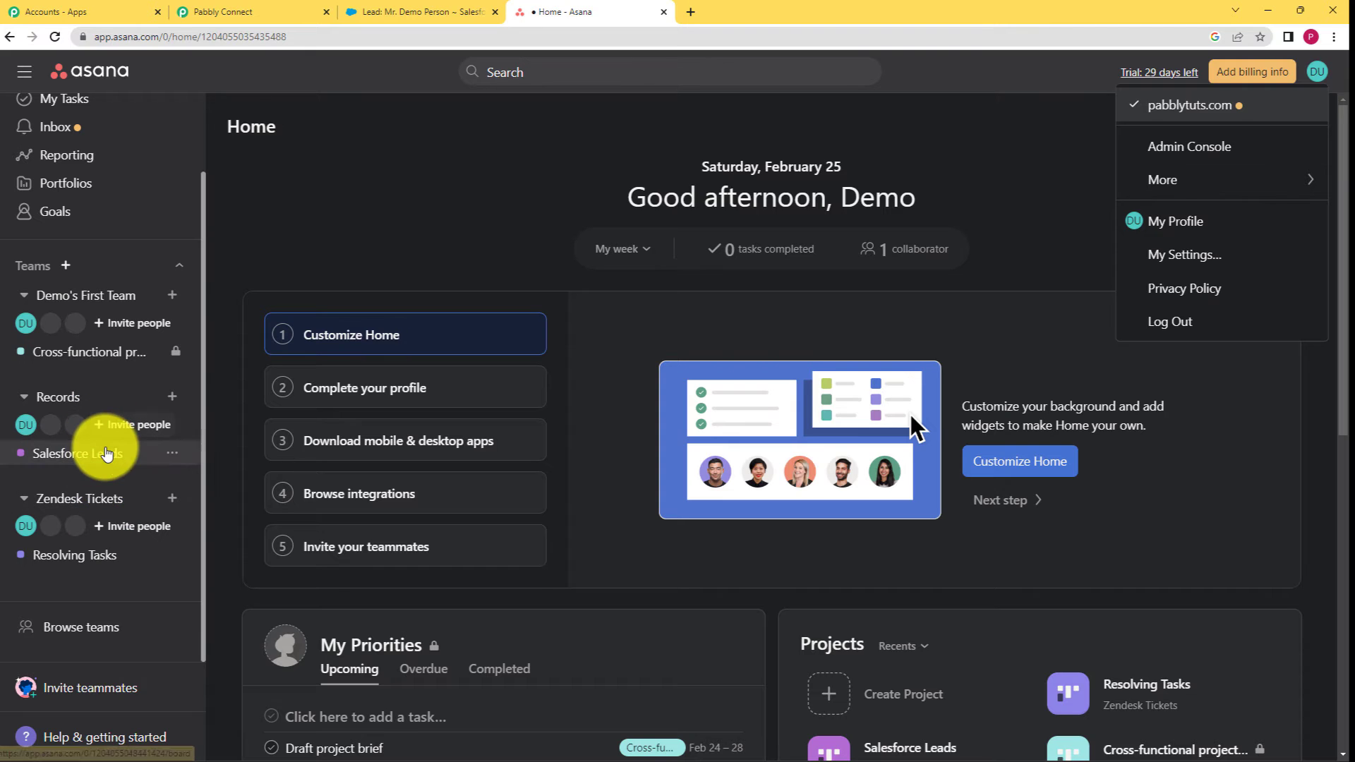
pyautogui.click(75, 456)
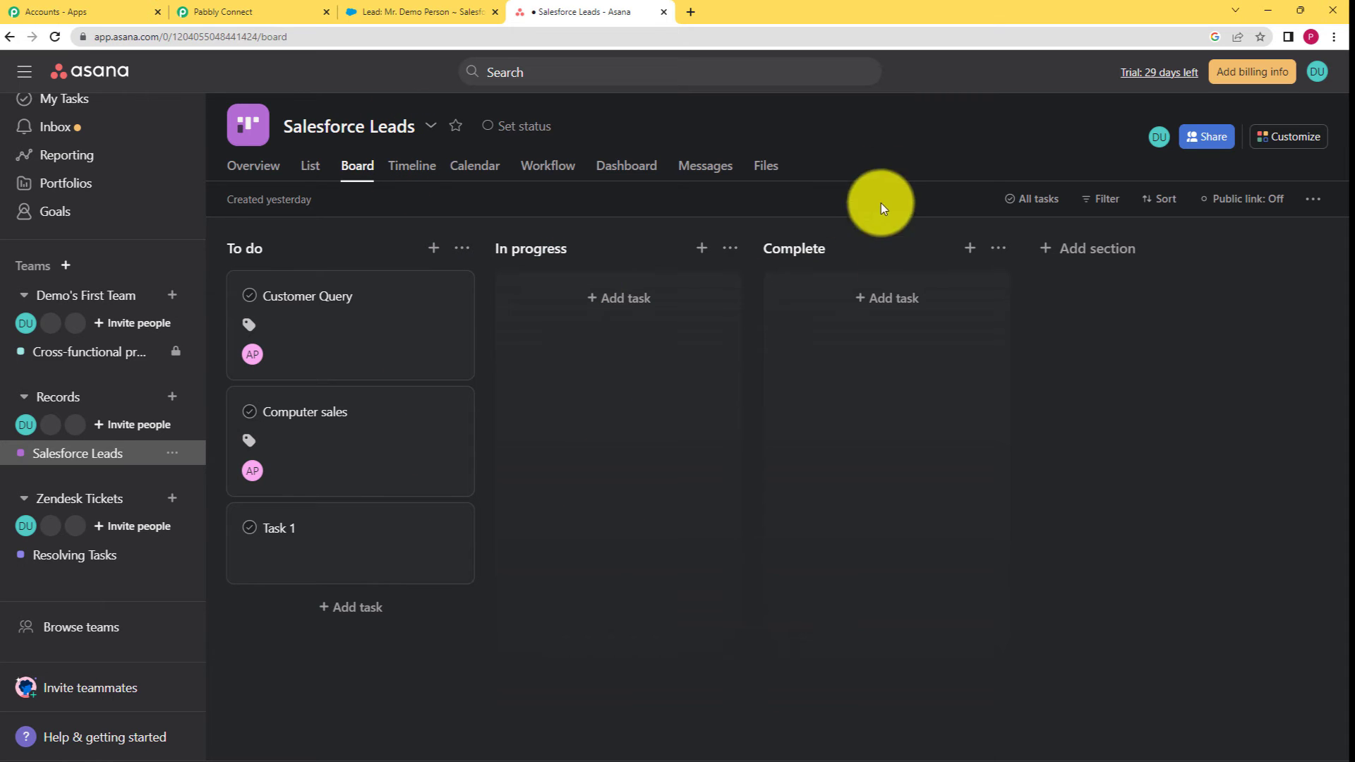
pyautogui.click(283, 8)
# Set the Asana action's Project ID to Salesforce Leads.
pyautogui.click(463, 370)
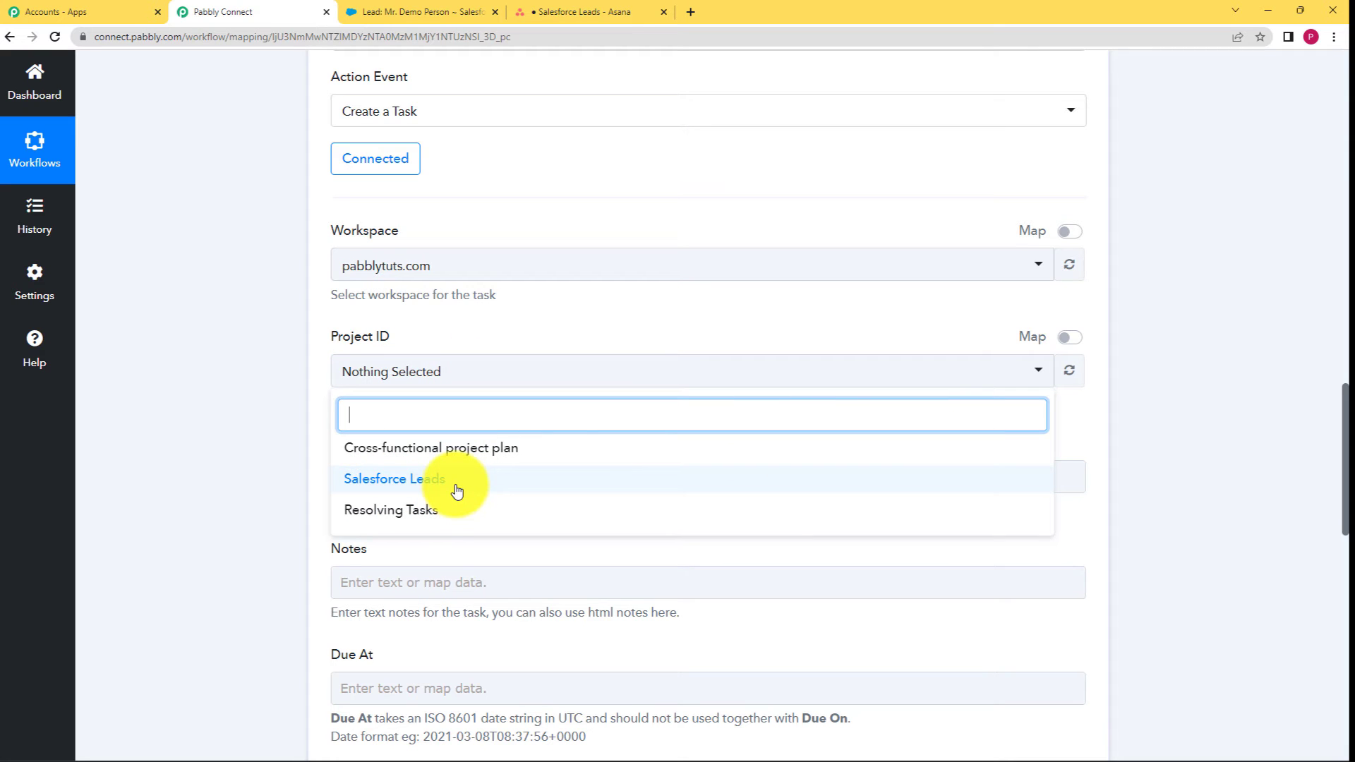
pyautogui.click(449, 485)
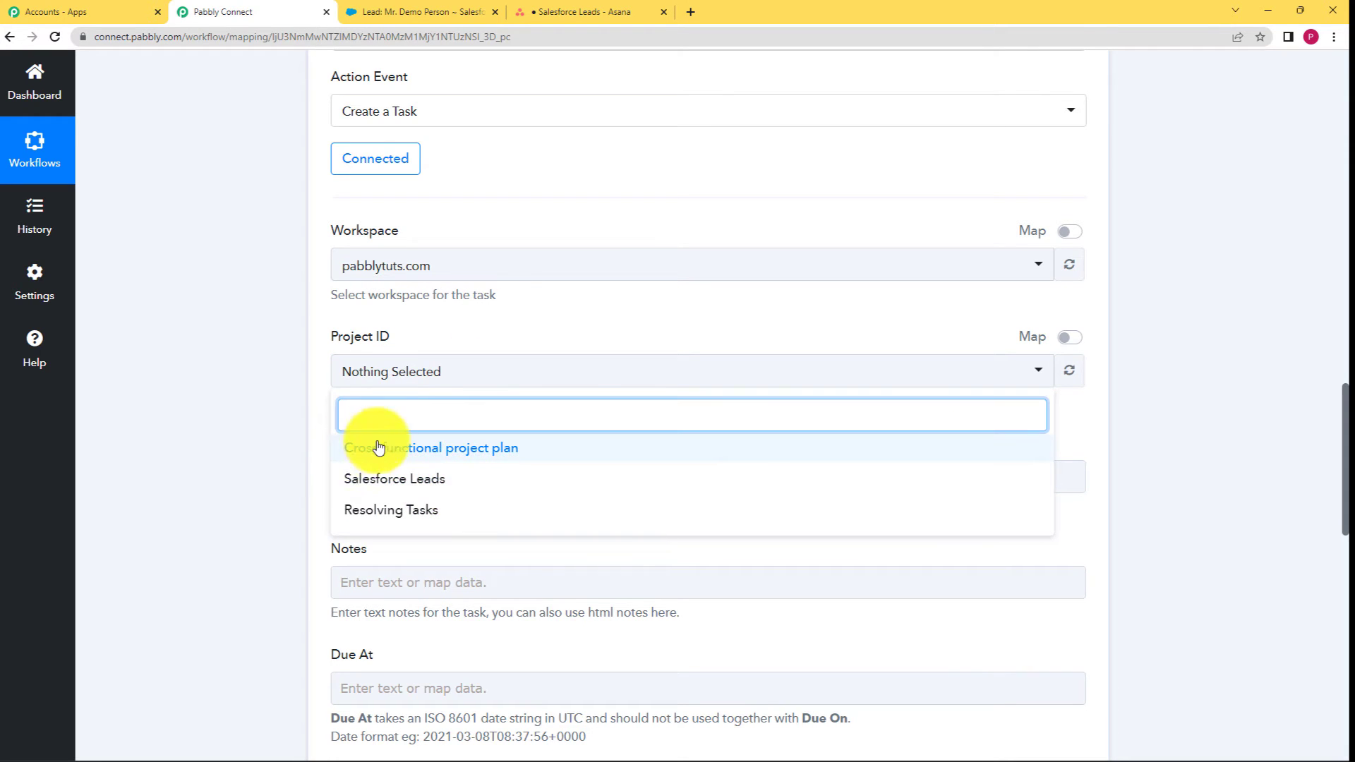
pyautogui.scroll(5, 227, 353)
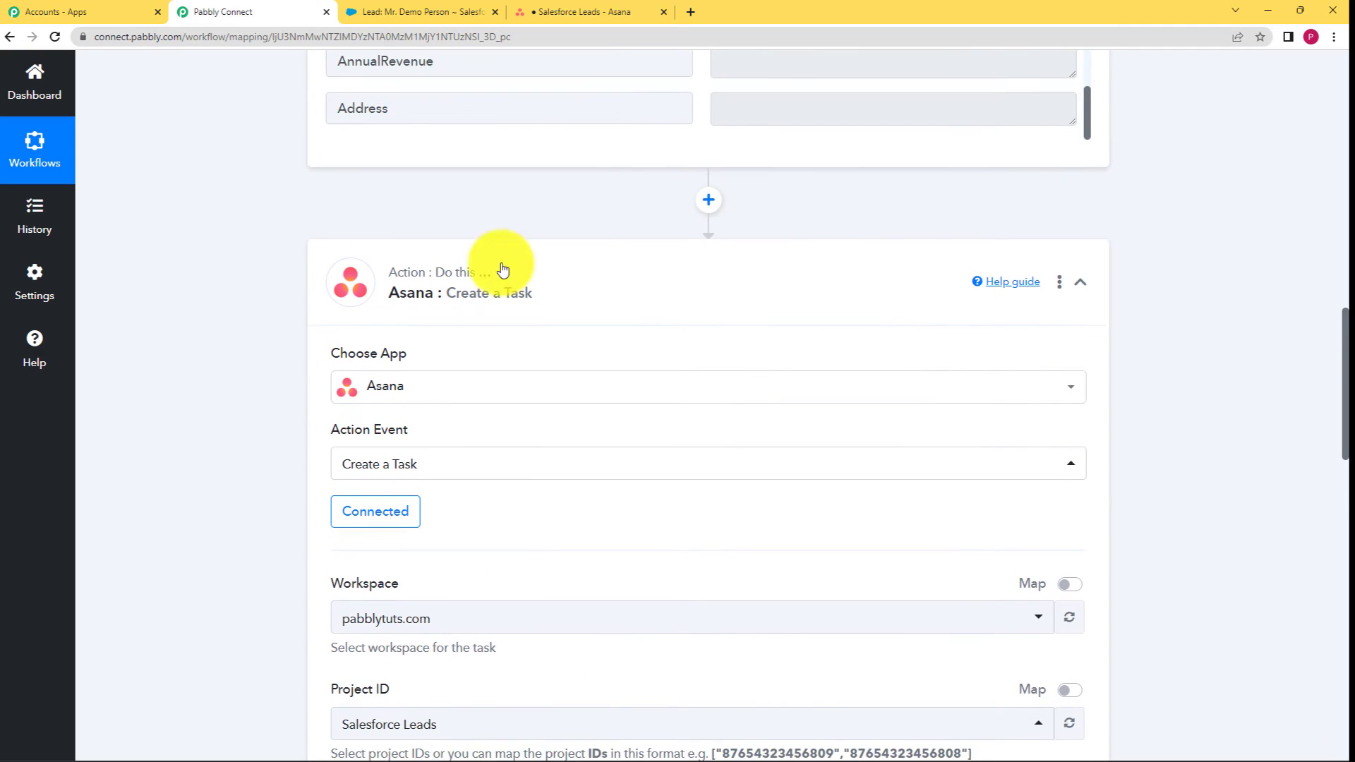
pyautogui.scroll(5, 659, 127)
pyautogui.click(540, 12)
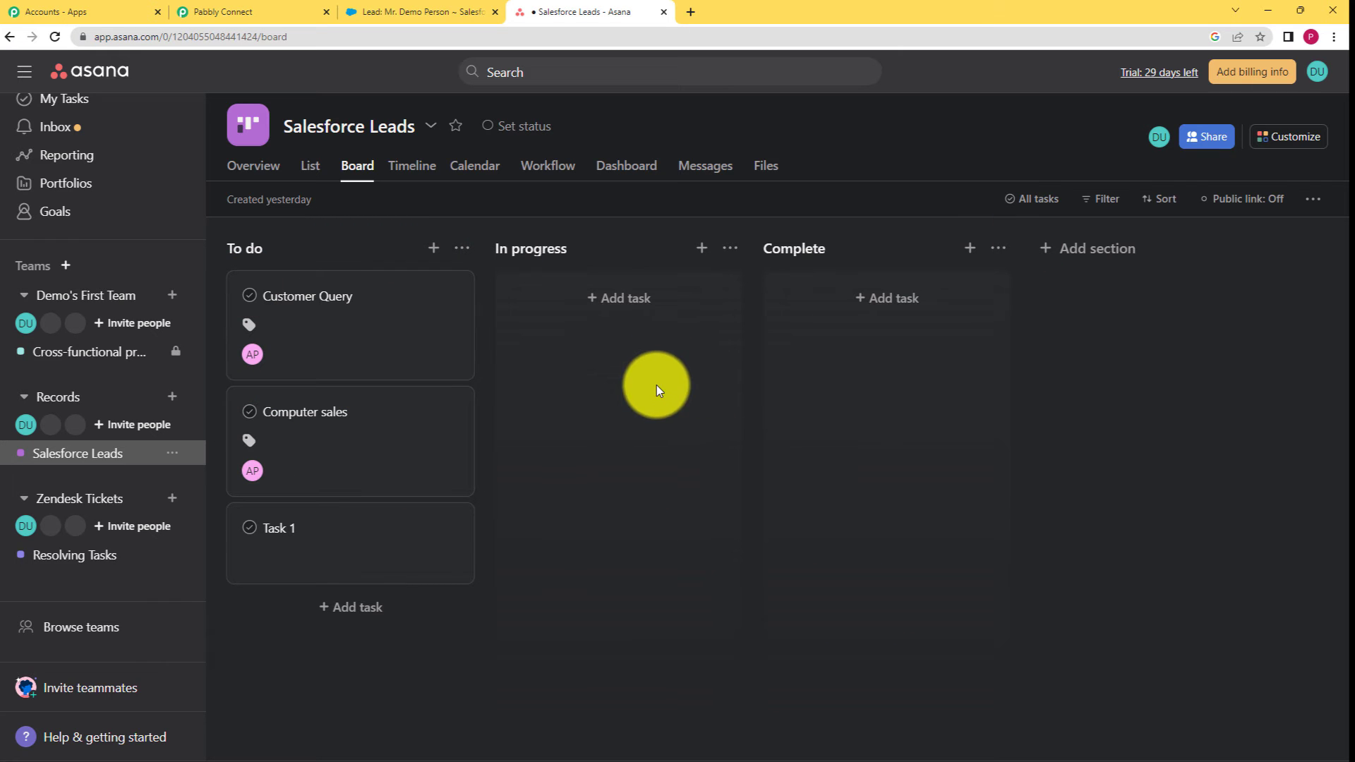
pyautogui.click(240, 11)
pyautogui.scroll(-8, 286, 491)
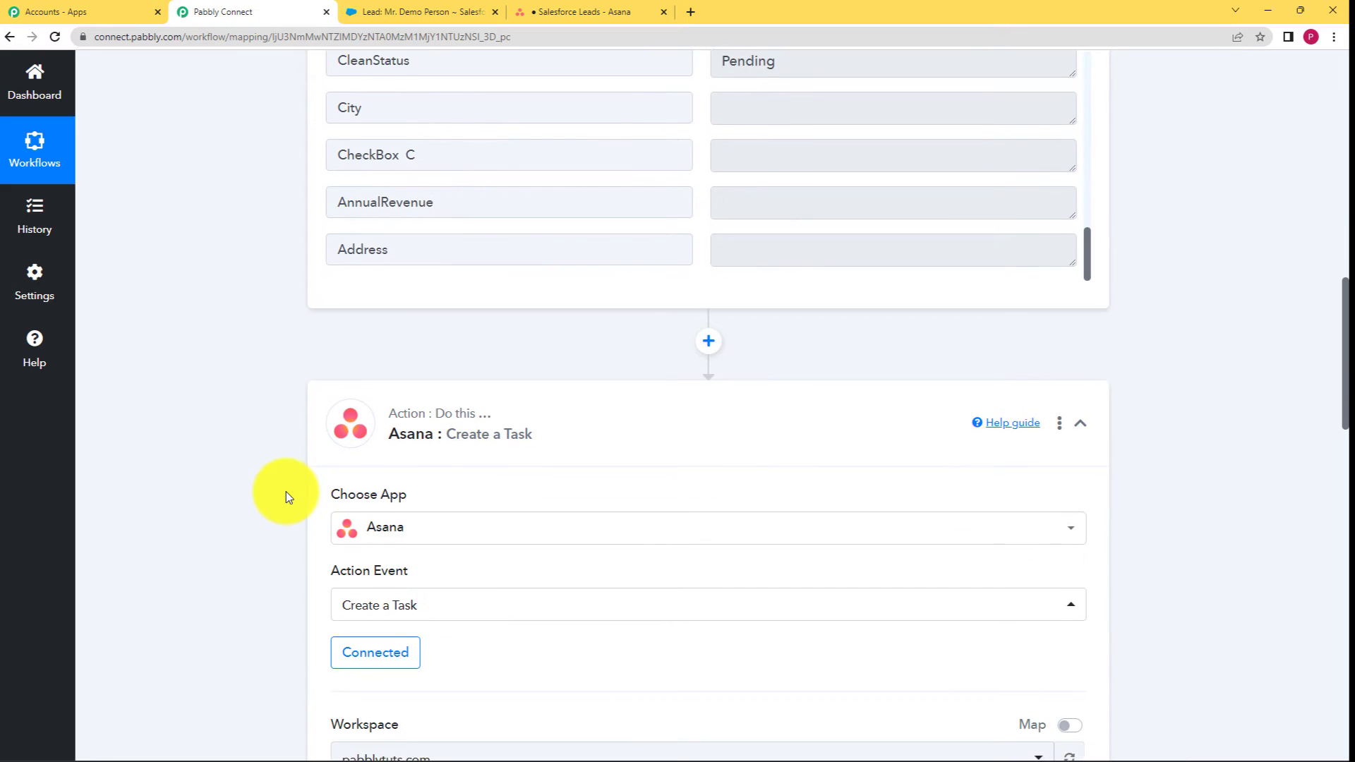
pyautogui.click(417, 628)
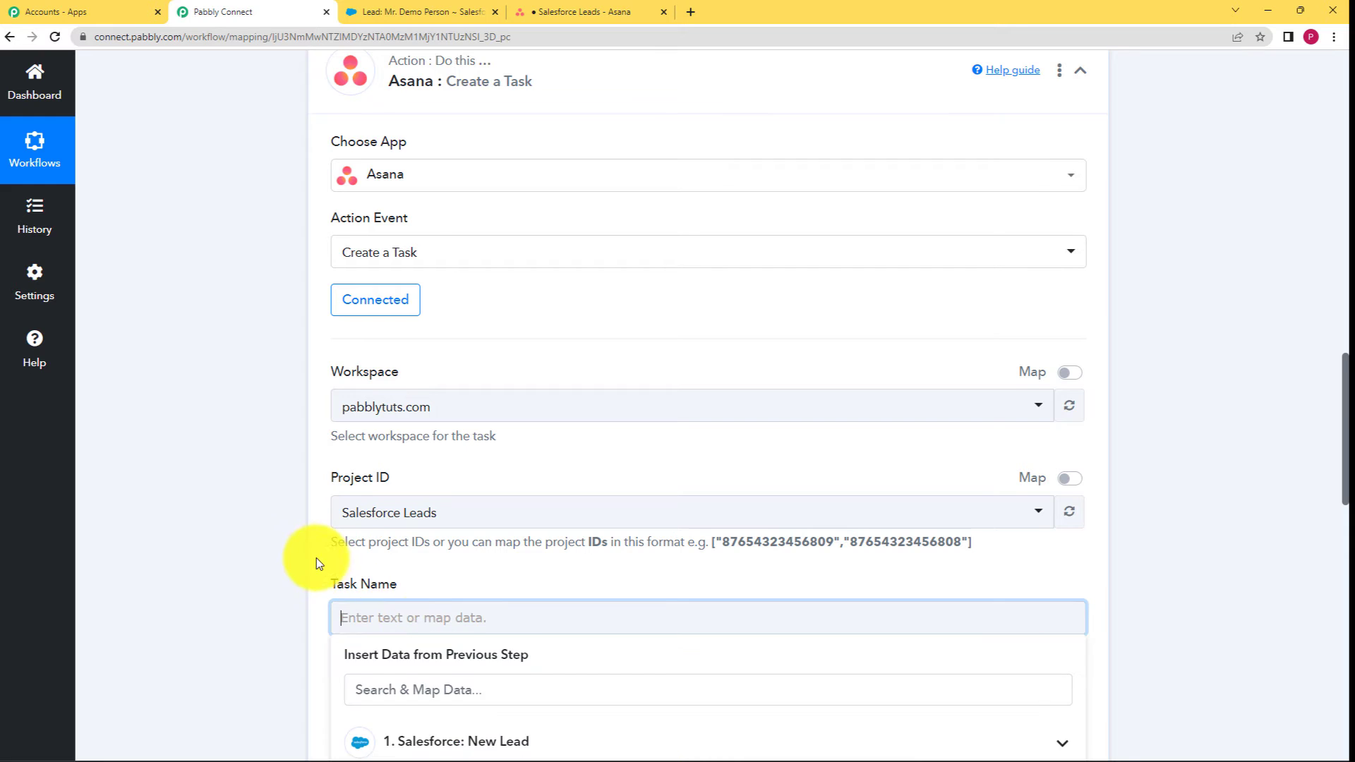
# Review the Salesforce New Lead data to locate the Title value Plans Enquiry.
pyautogui.scroll(-5, 318, 560)
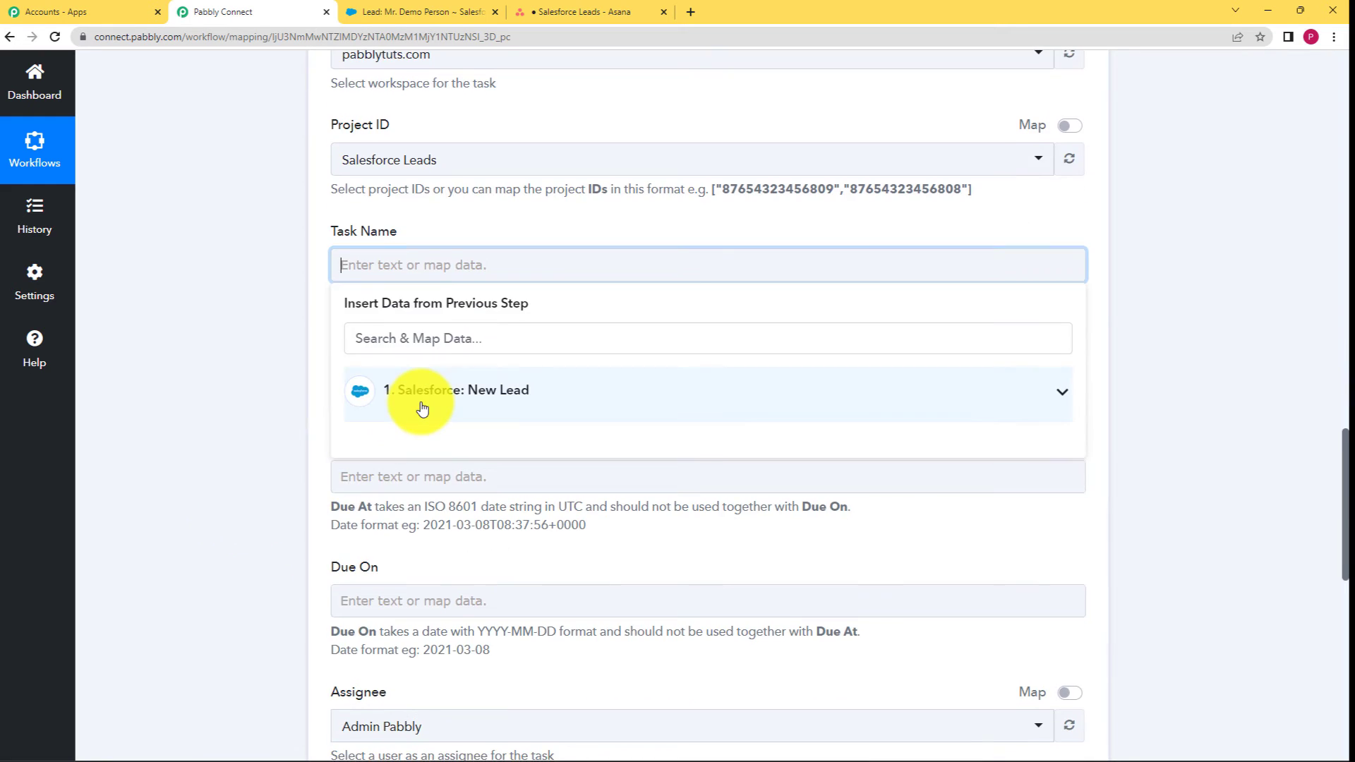
pyautogui.click(422, 409)
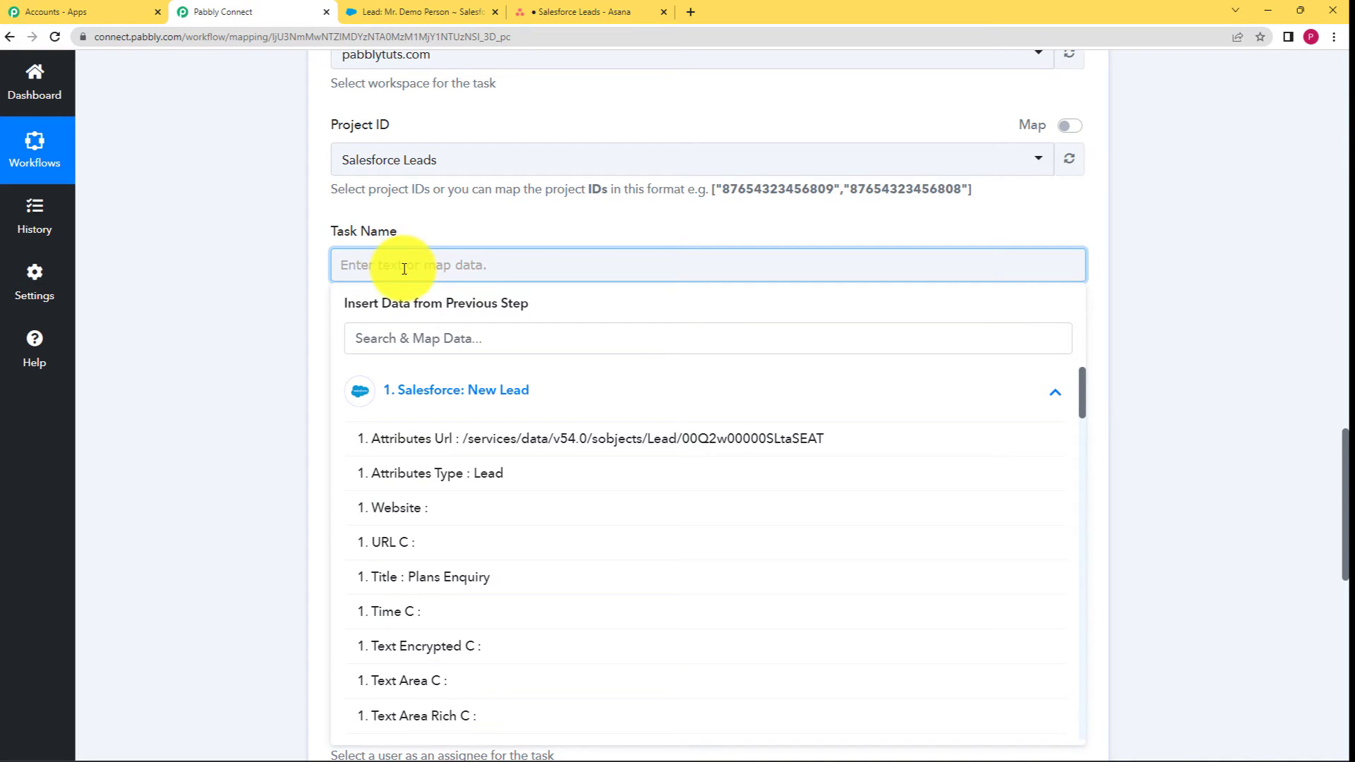
pyautogui.click(281, 341)
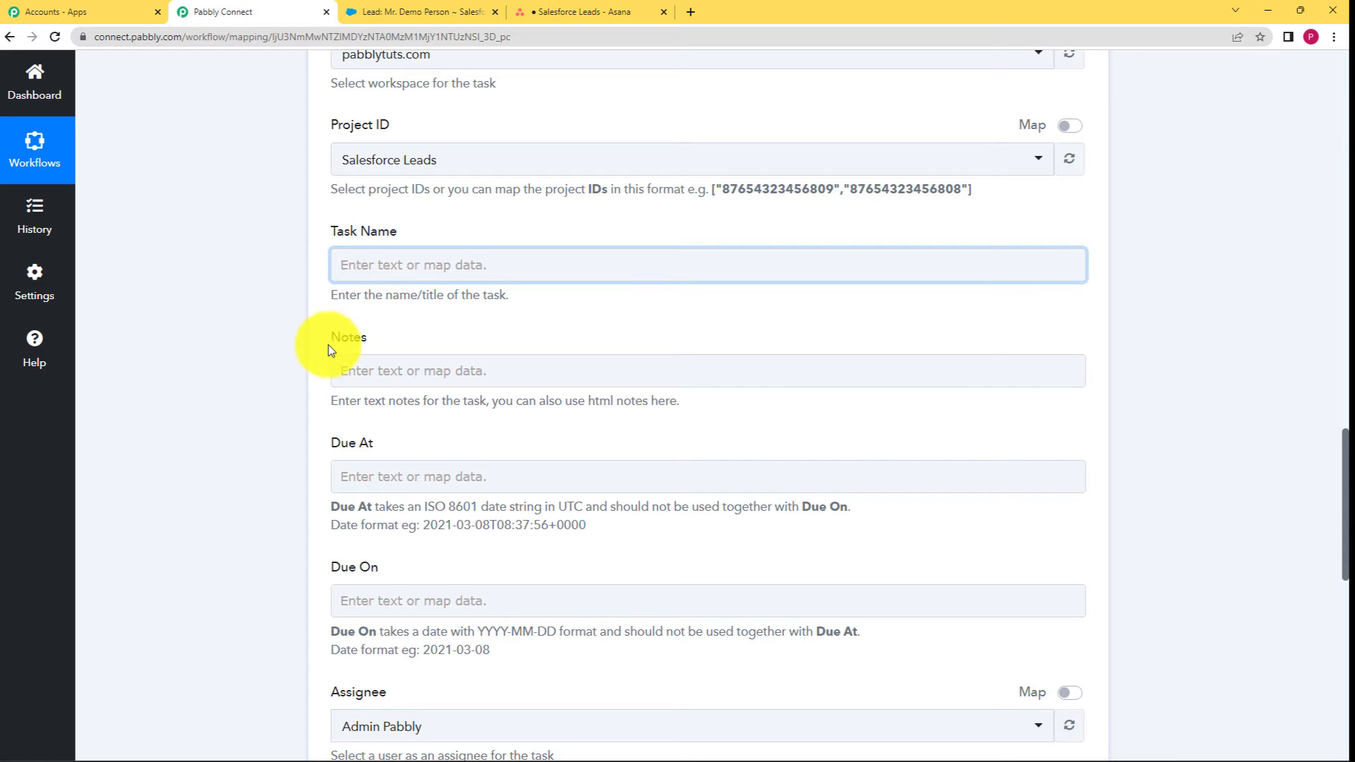
pyautogui.scroll(4, 287, 413)
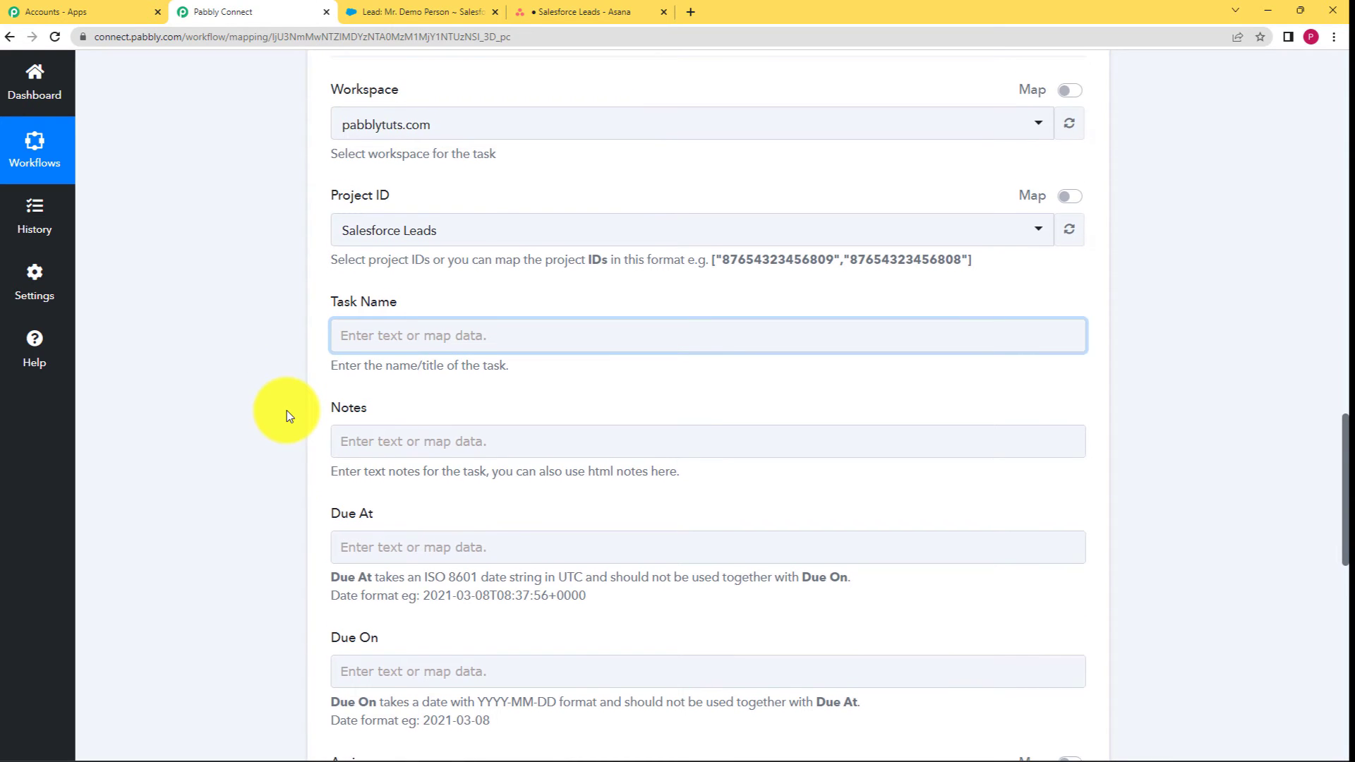
pyautogui.scroll(8, 286, 416)
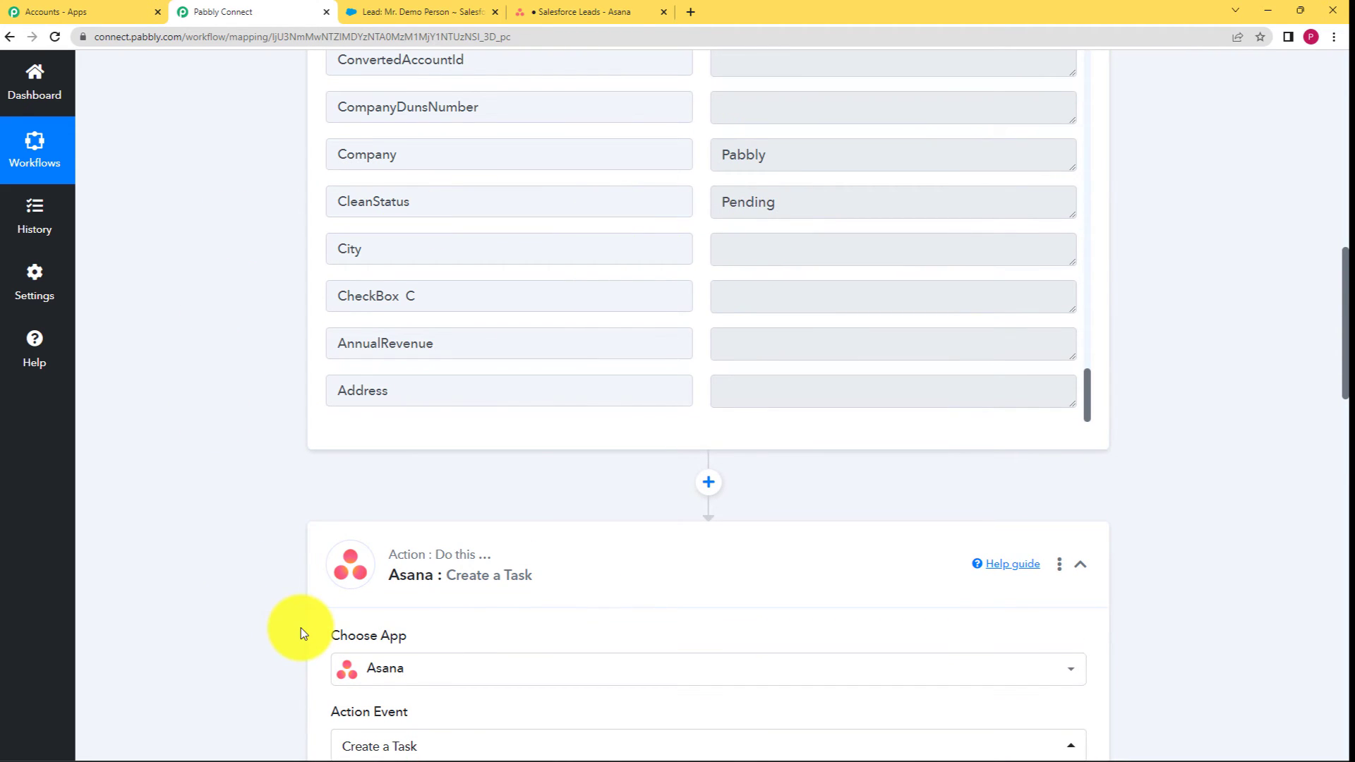
pyautogui.scroll(5, 555, 367)
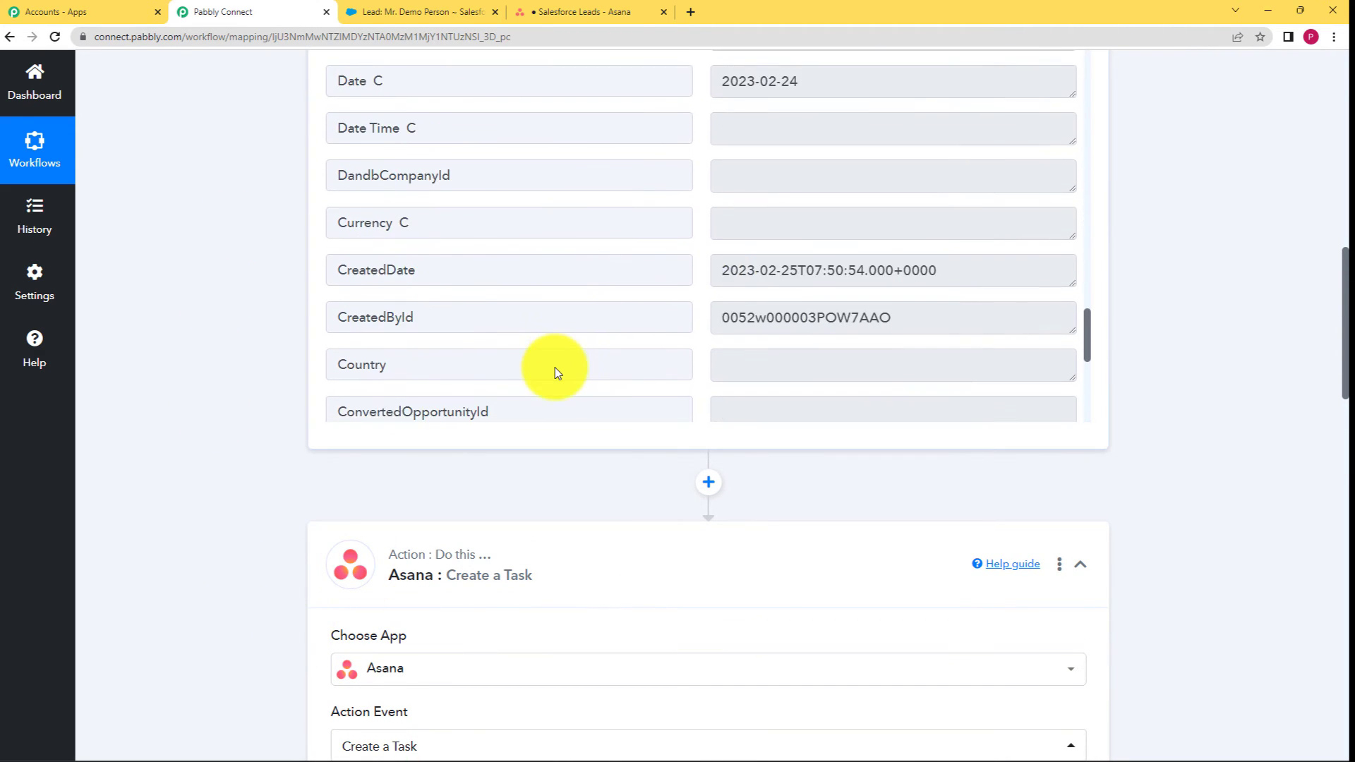
pyautogui.scroll(-5, 555, 367)
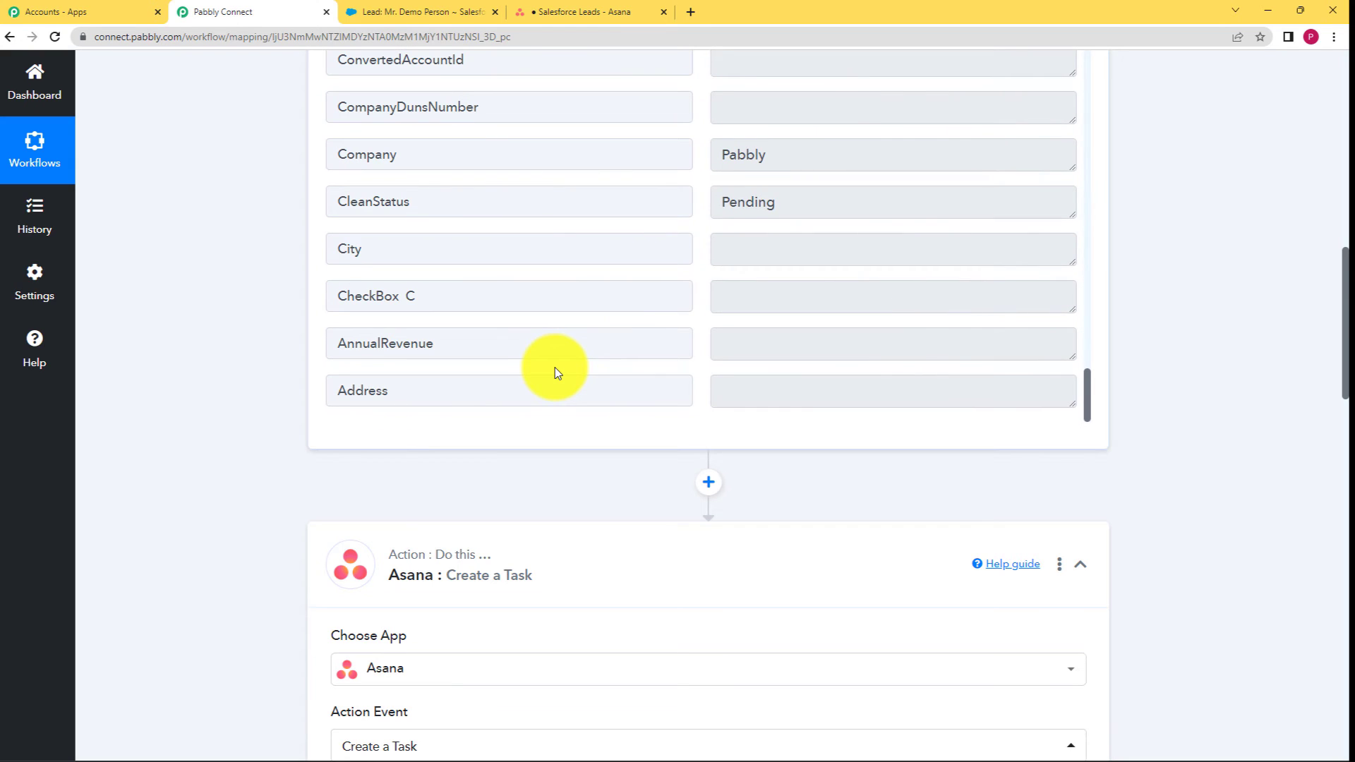
pyautogui.scroll(5, 555, 367)
pyautogui.scroll(20, 554, 367)
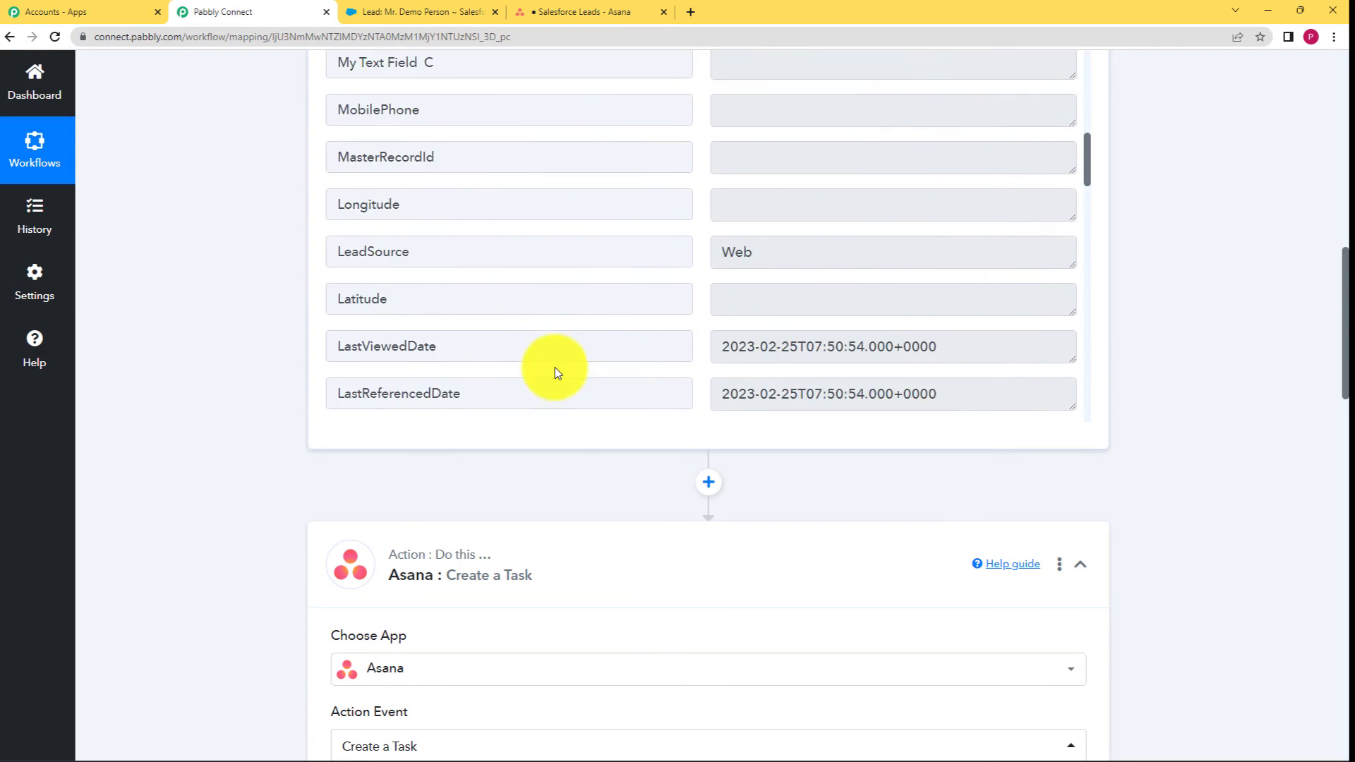
pyautogui.scroll(5, 556, 368)
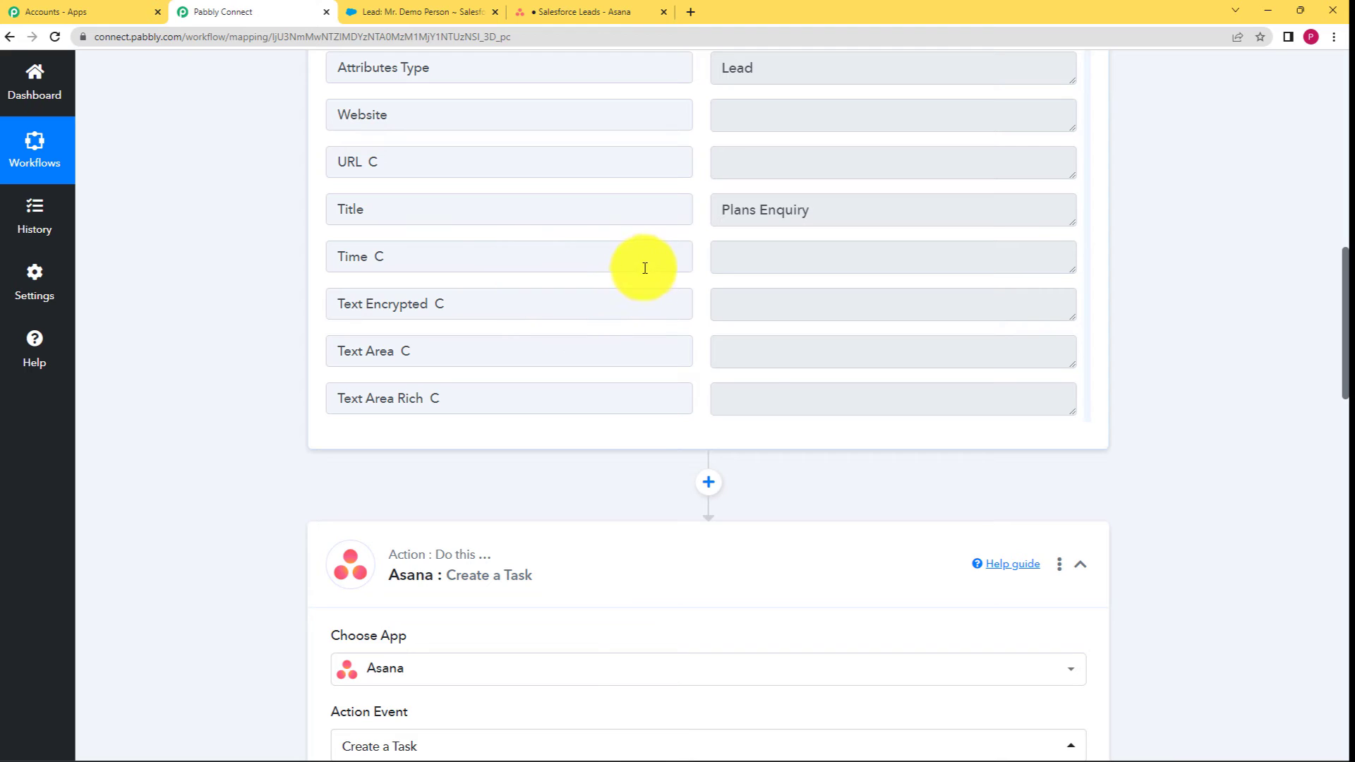
pyautogui.moveTo(826, 210); pyautogui.dragTo(653, 214)
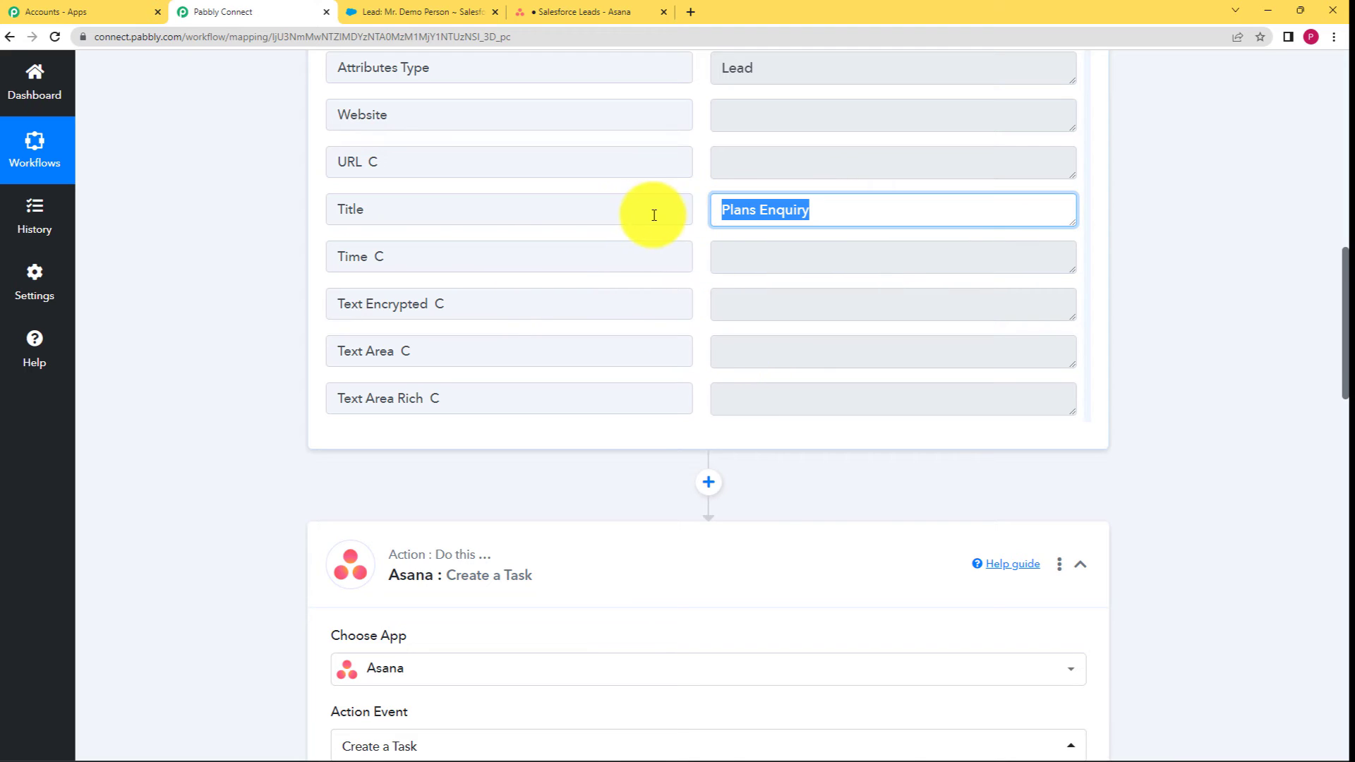
pyautogui.click(867, 230)
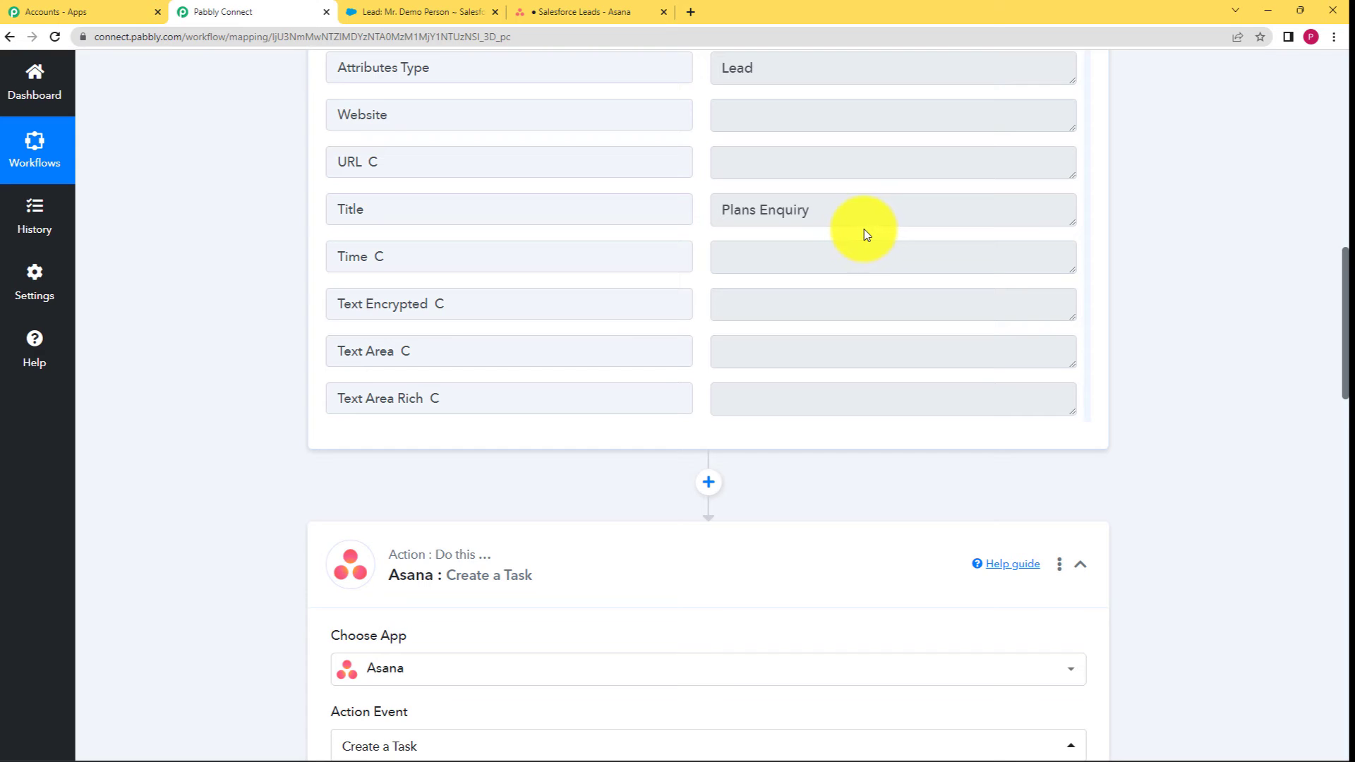
pyautogui.moveTo(844, 218); pyautogui.dragTo(716, 215)
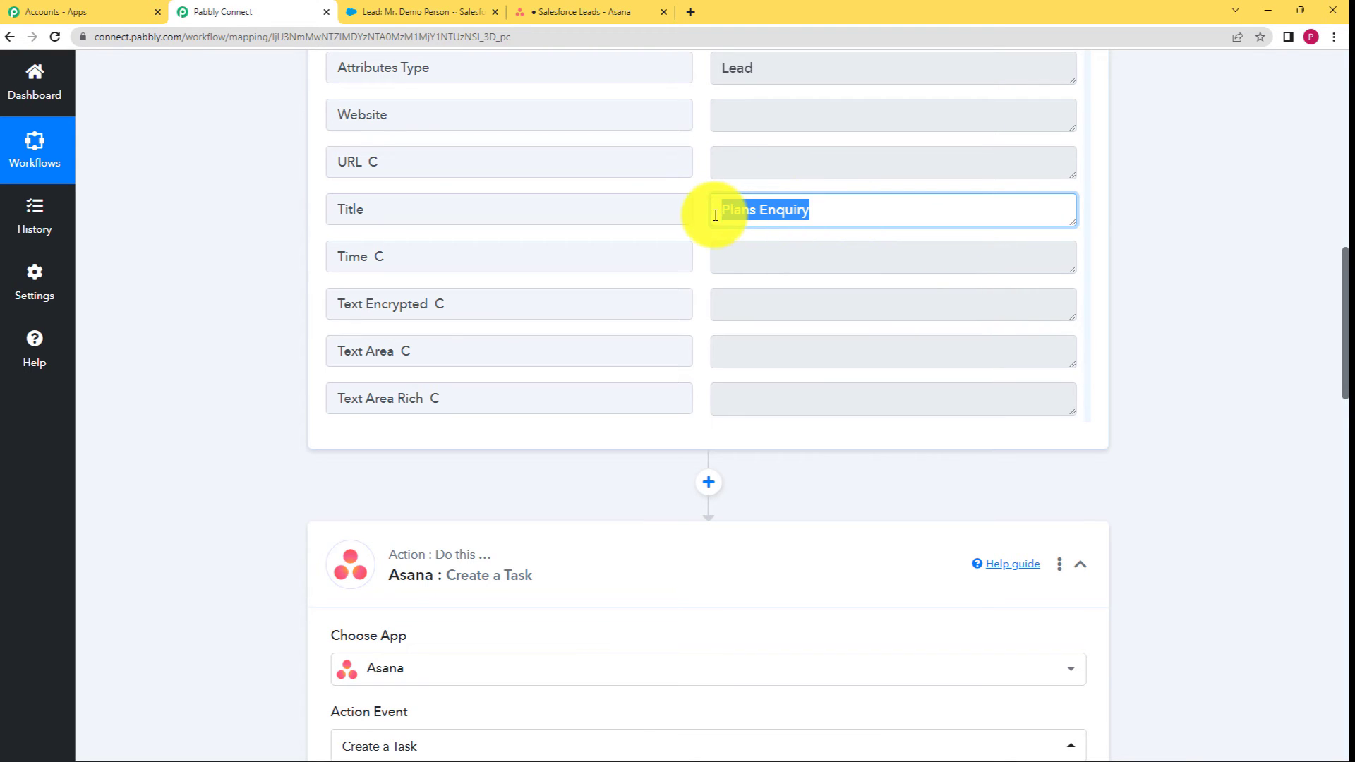
pyautogui.click(709, 239)
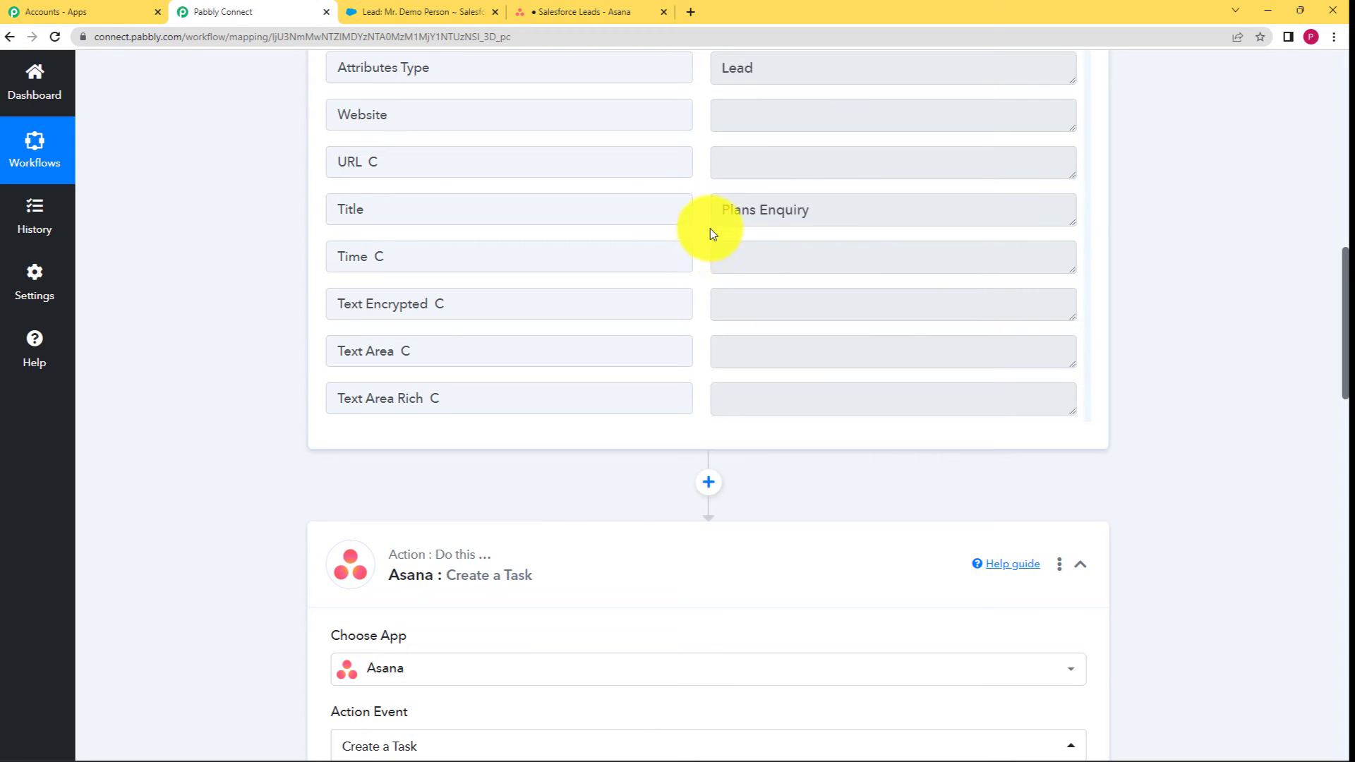
pyautogui.moveTo(900, 214); pyautogui.dragTo(565, 242)
pyautogui.click(291, 316)
pyautogui.scroll(-3, 291, 316)
pyautogui.scroll(-5, 290, 318)
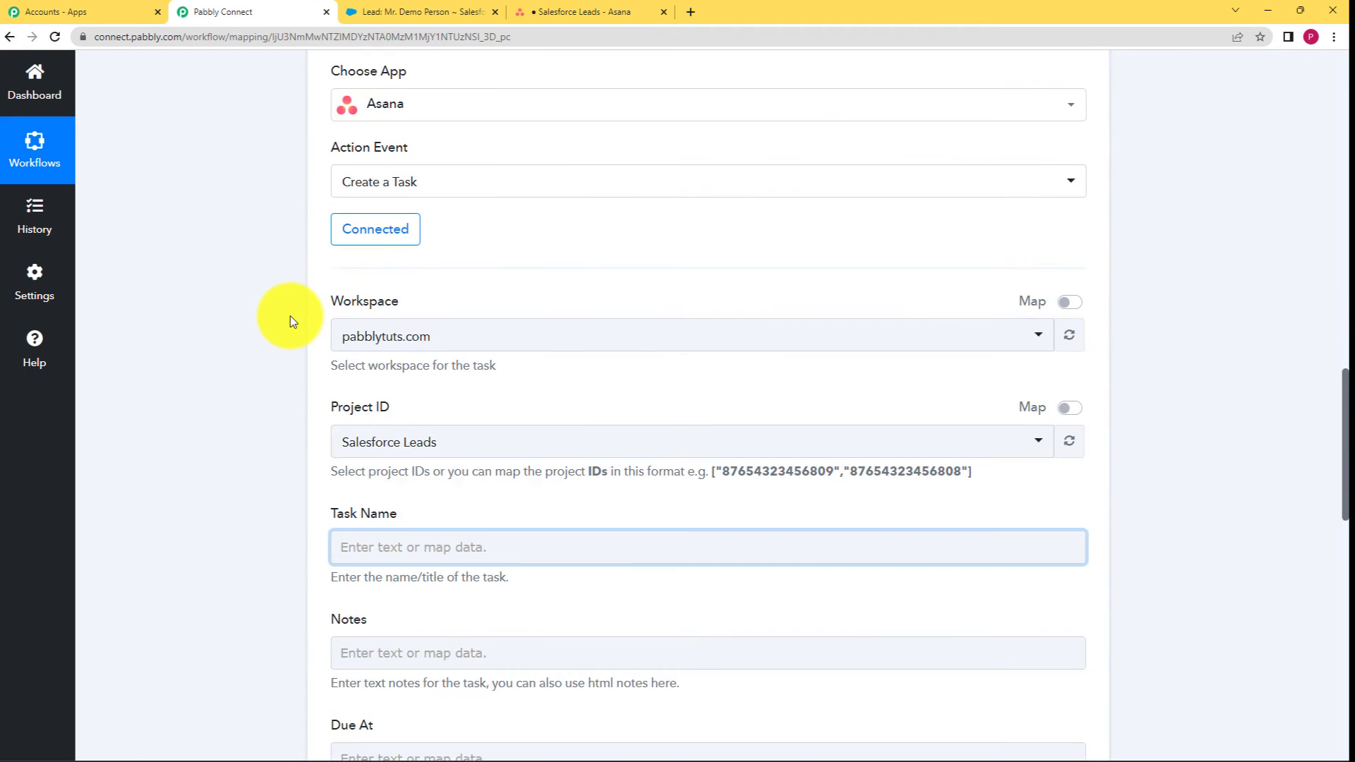
# Map the Asana Task Name to the lead's Title field (Plans Enquiry).
pyautogui.click(385, 469)
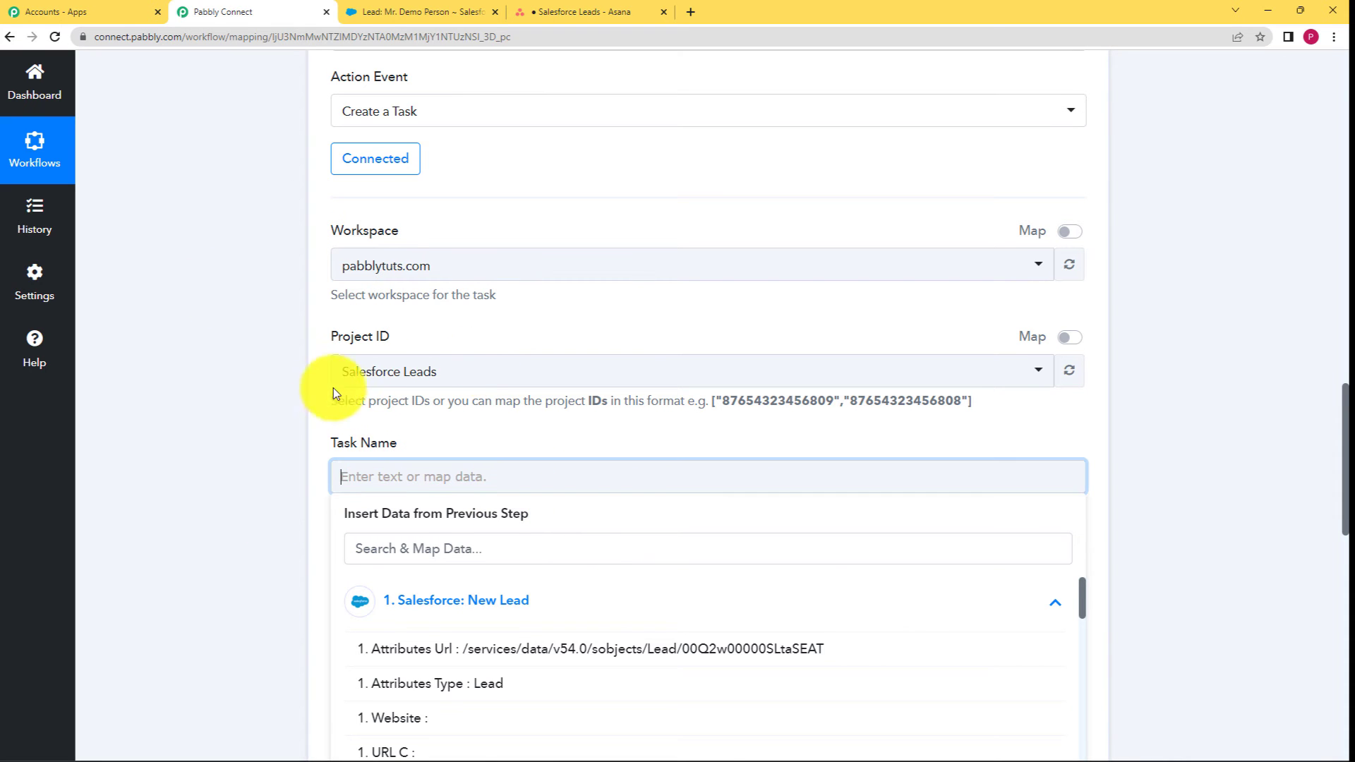
pyautogui.scroll(-1, 444, 398)
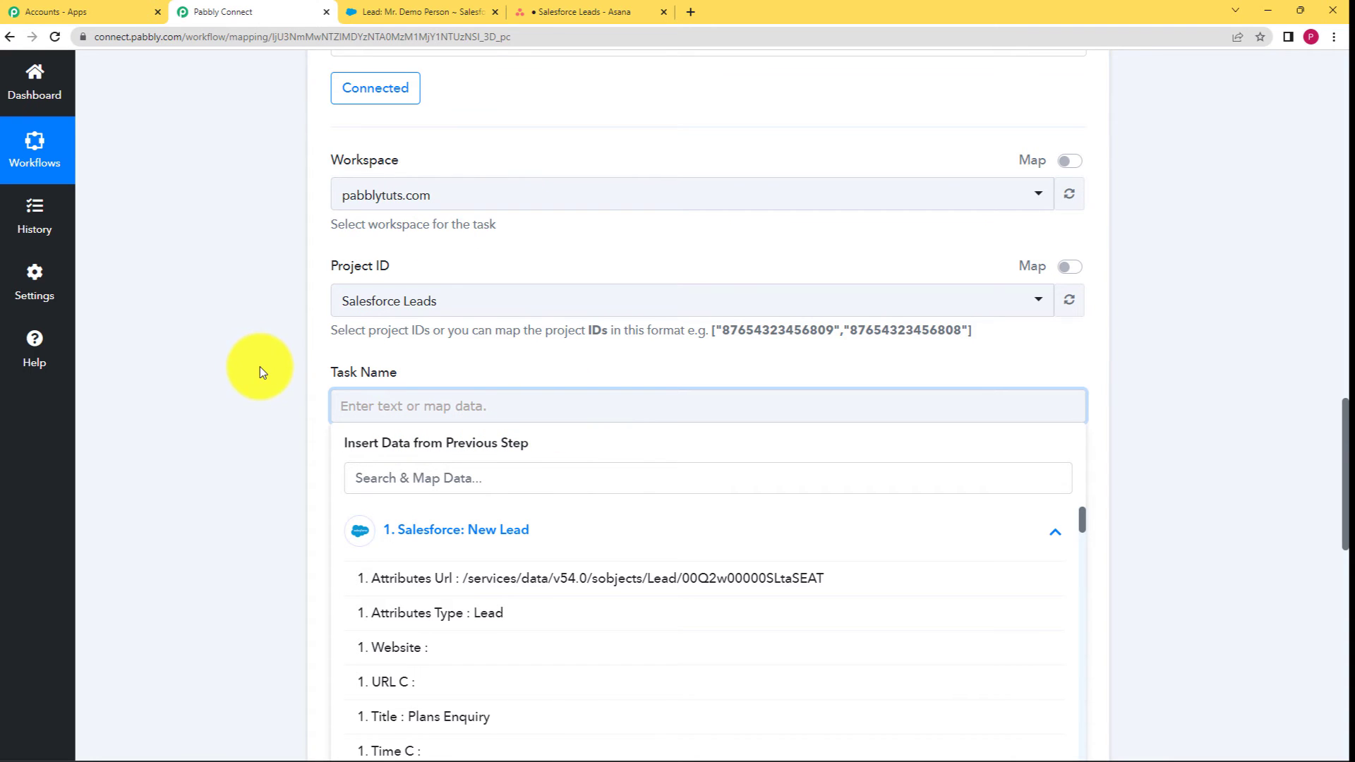
pyautogui.scroll(-4, 273, 366)
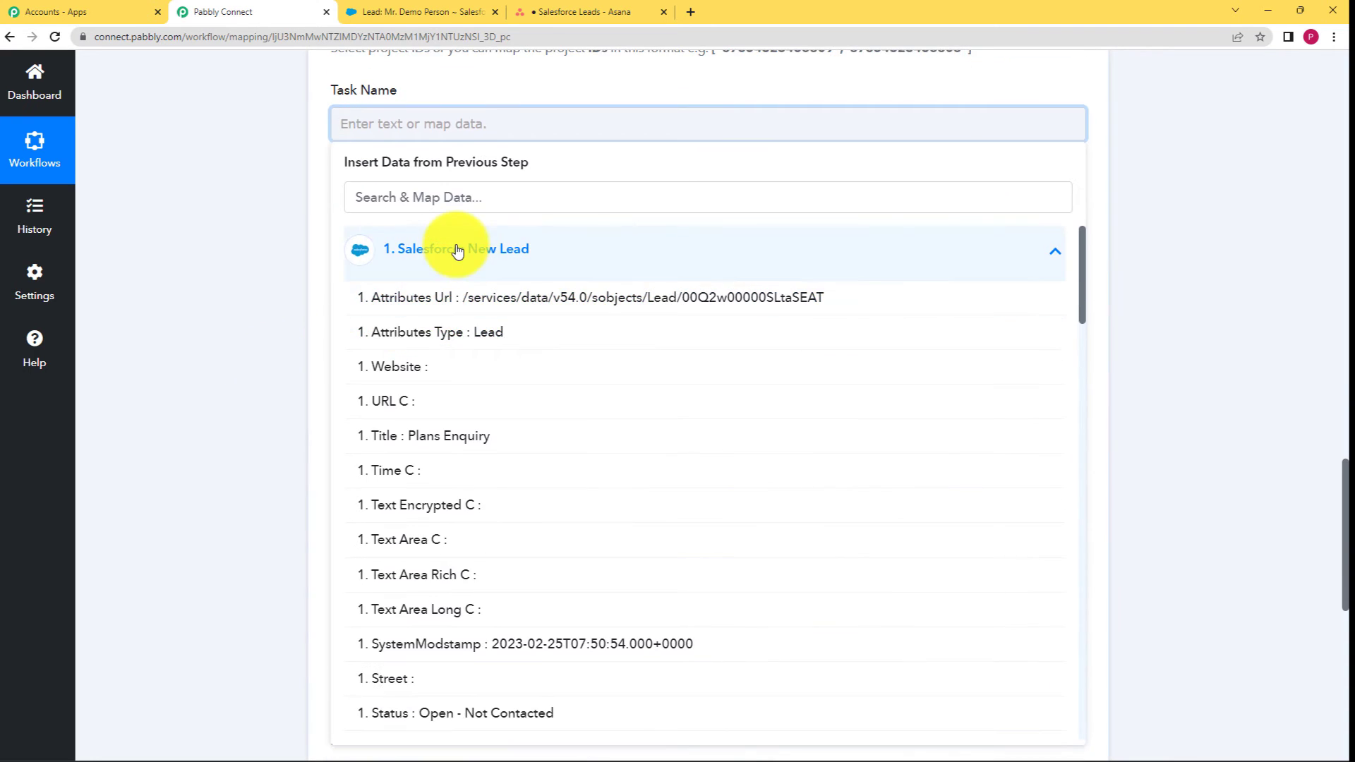
pyautogui.doubleClick(450, 250)
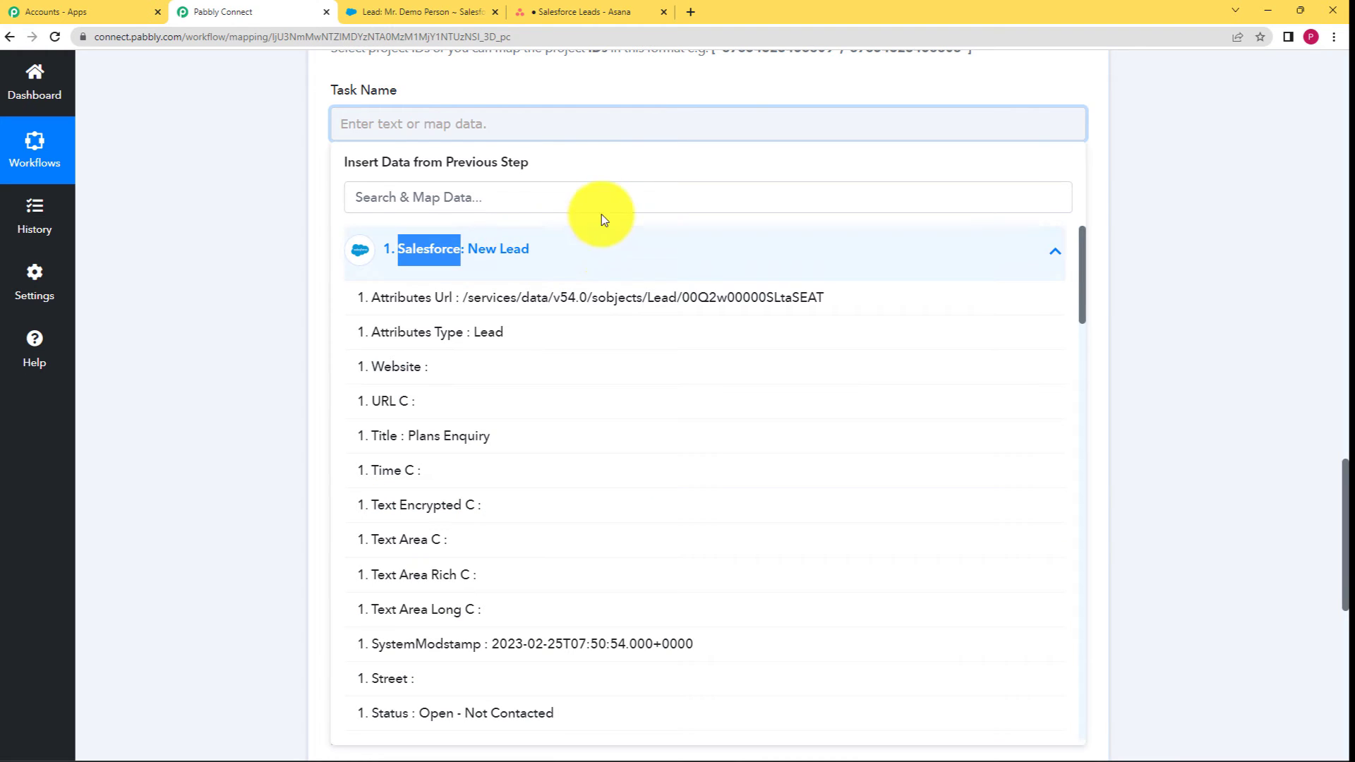
pyautogui.click(602, 236)
pyautogui.click(590, 251)
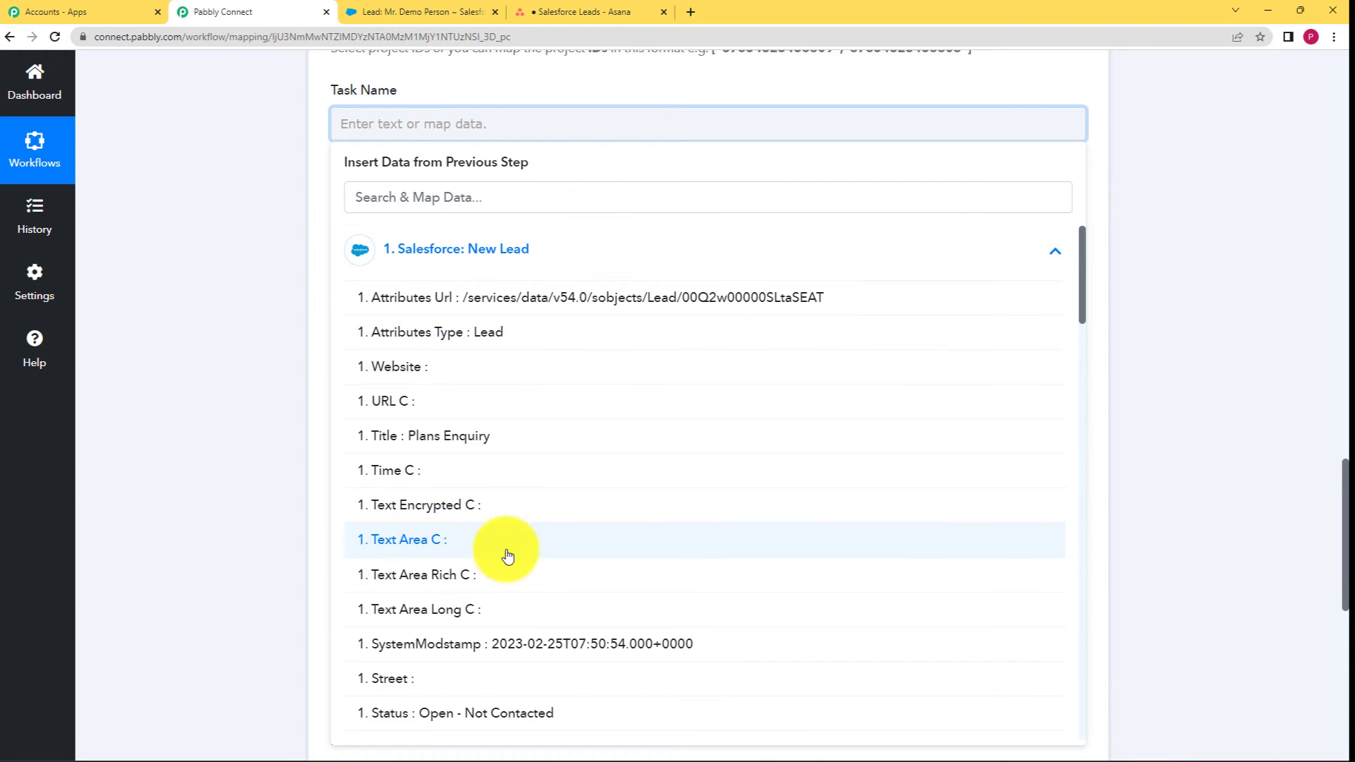
pyautogui.click(486, 191)
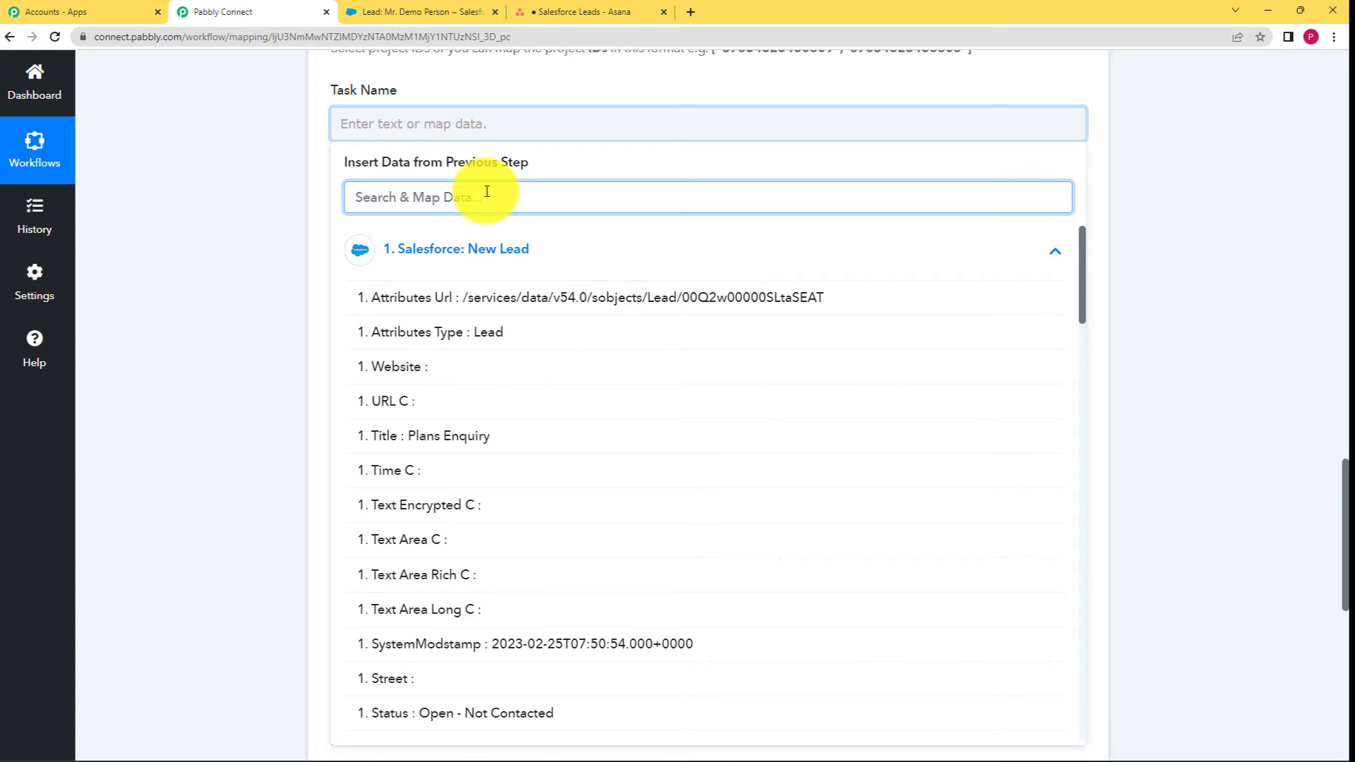
pyautogui.write('titl')
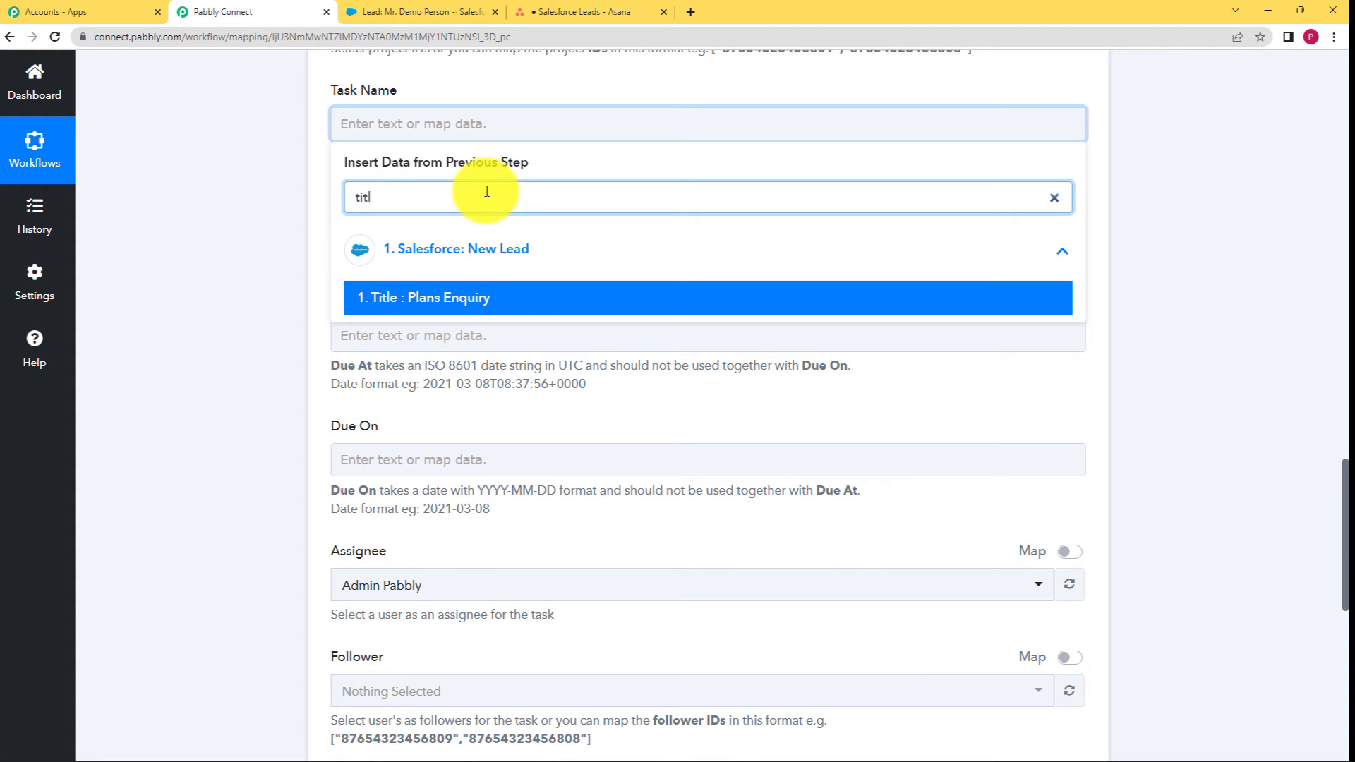
pyautogui.click(523, 295)
pyautogui.click(283, 314)
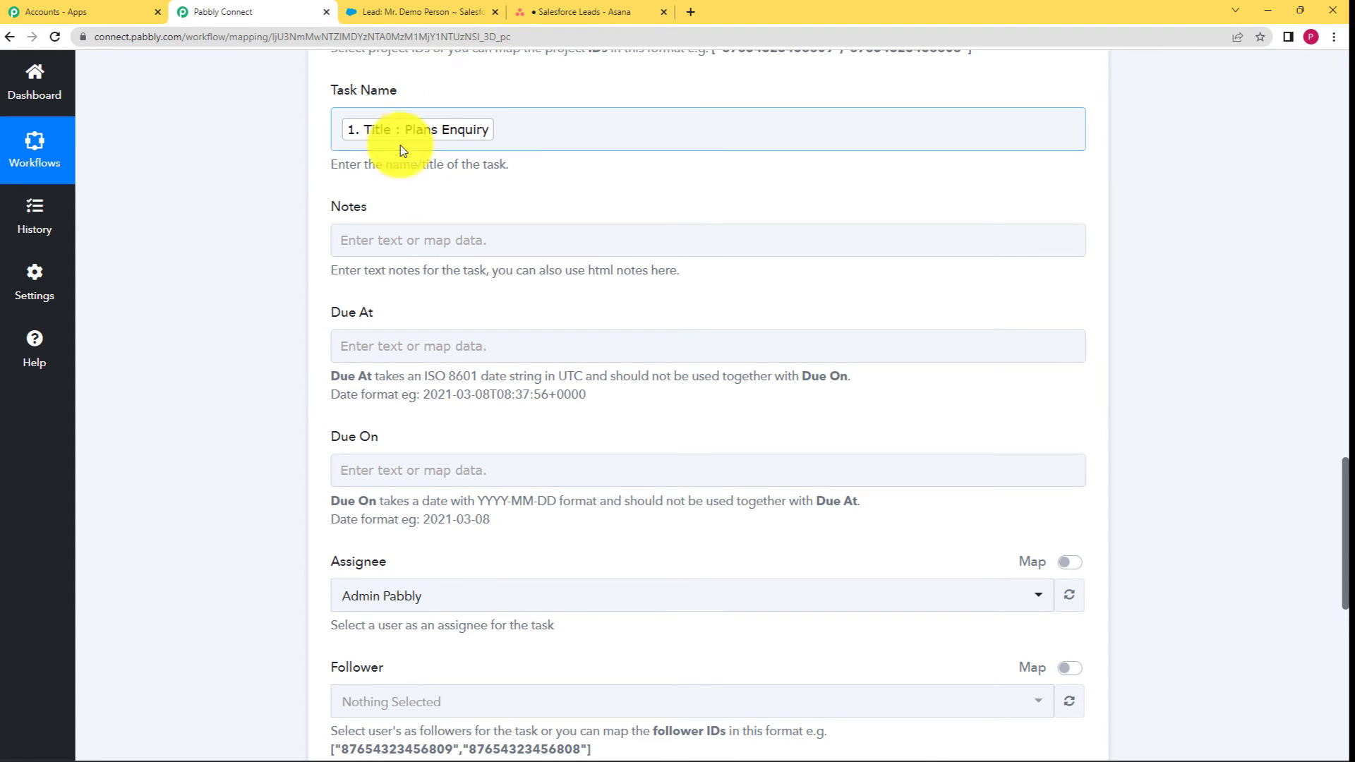
# Insert the lead's Description into the Asana task's Notes.
pyautogui.click(491, 248)
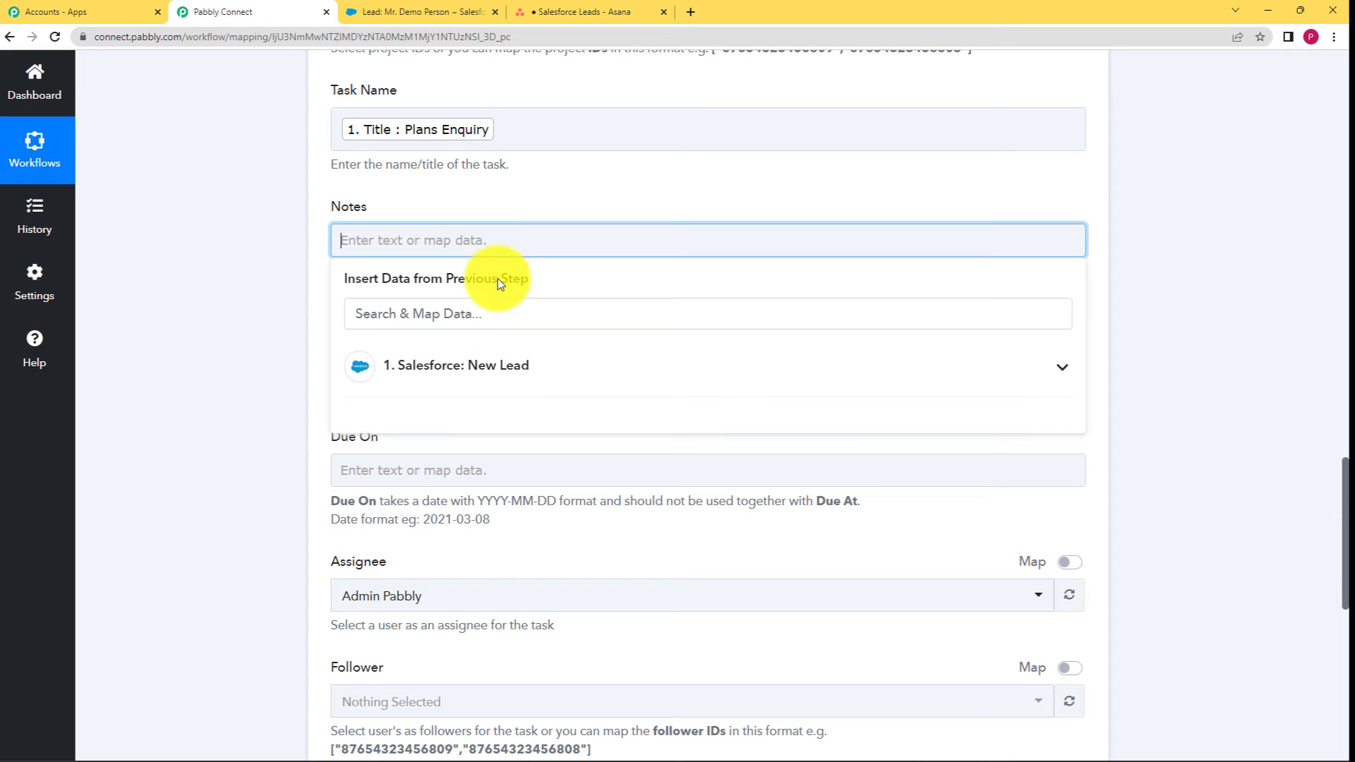
pyautogui.click(515, 367)
pyautogui.scroll(-1, 498, 517)
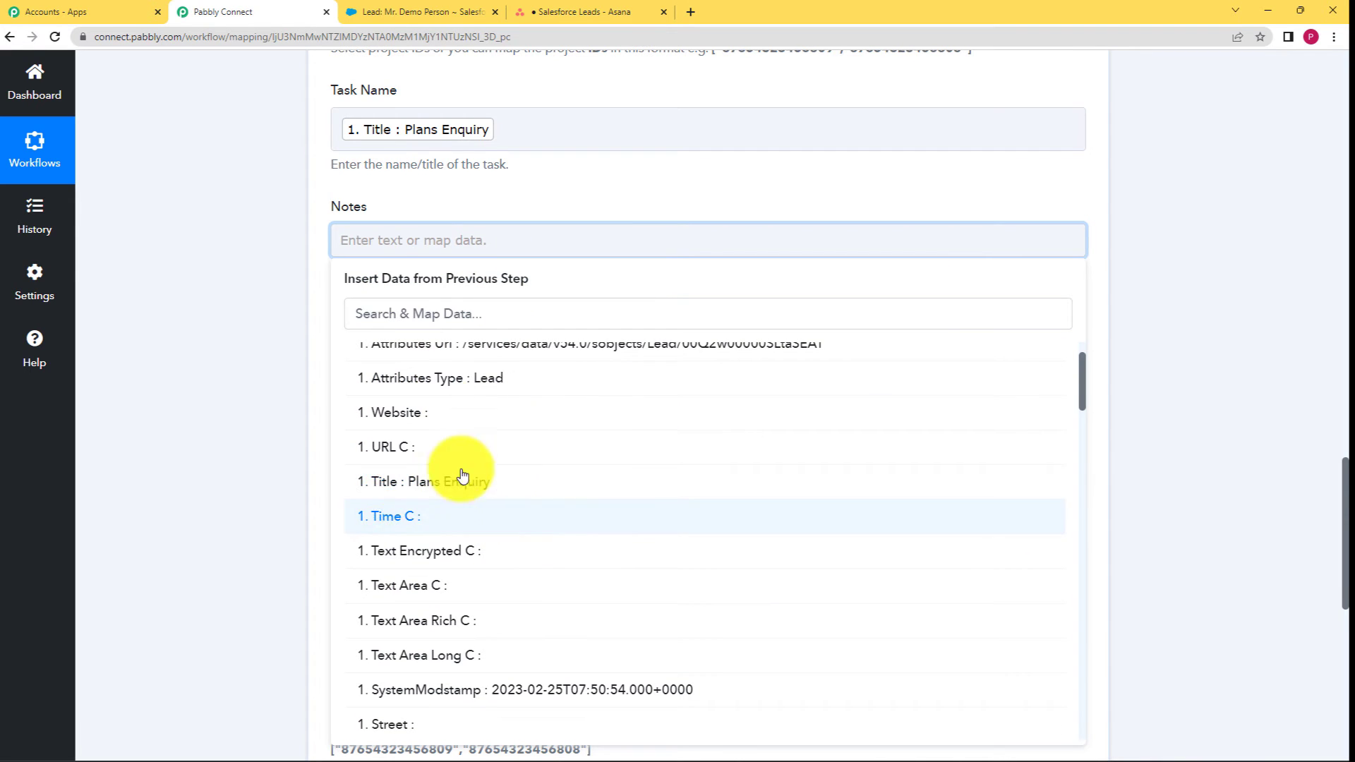
pyautogui.click(441, 315)
pyautogui.write('de')
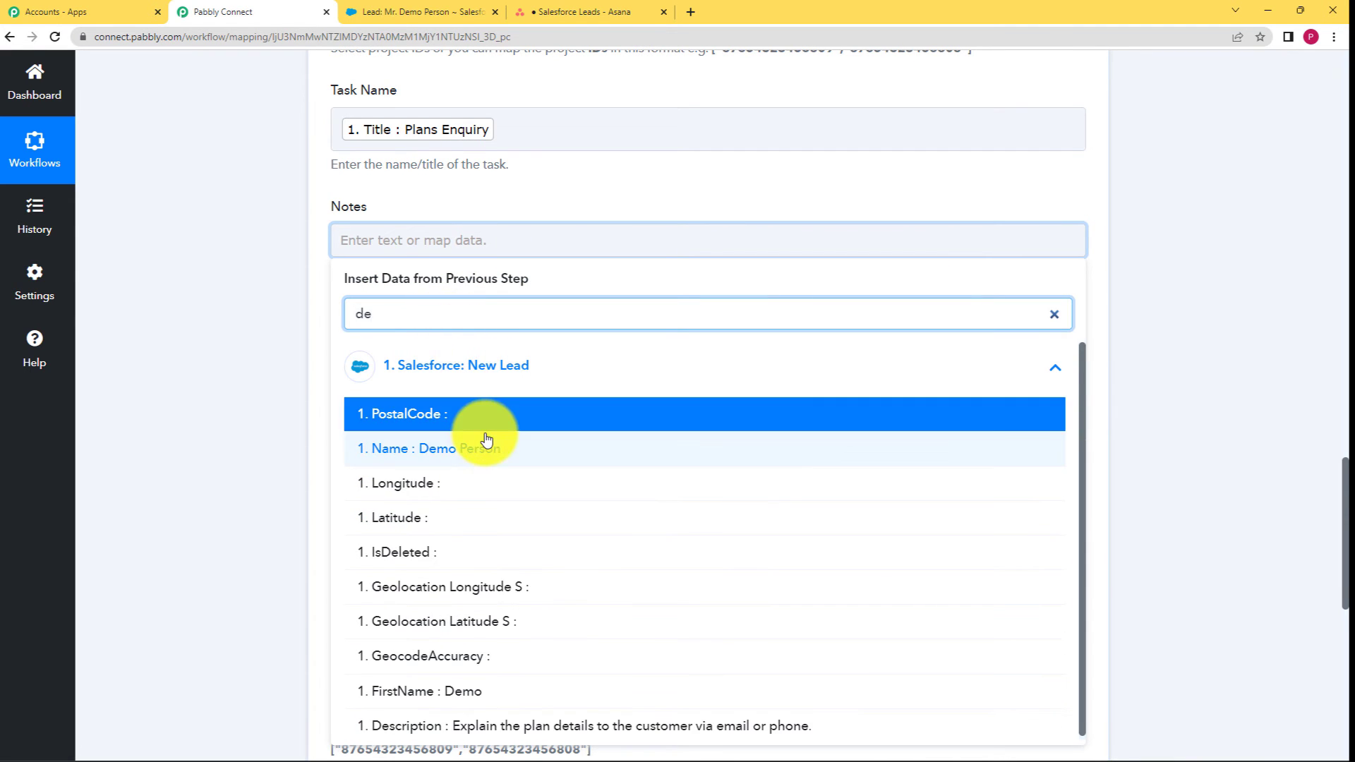
pyautogui.write('sc')
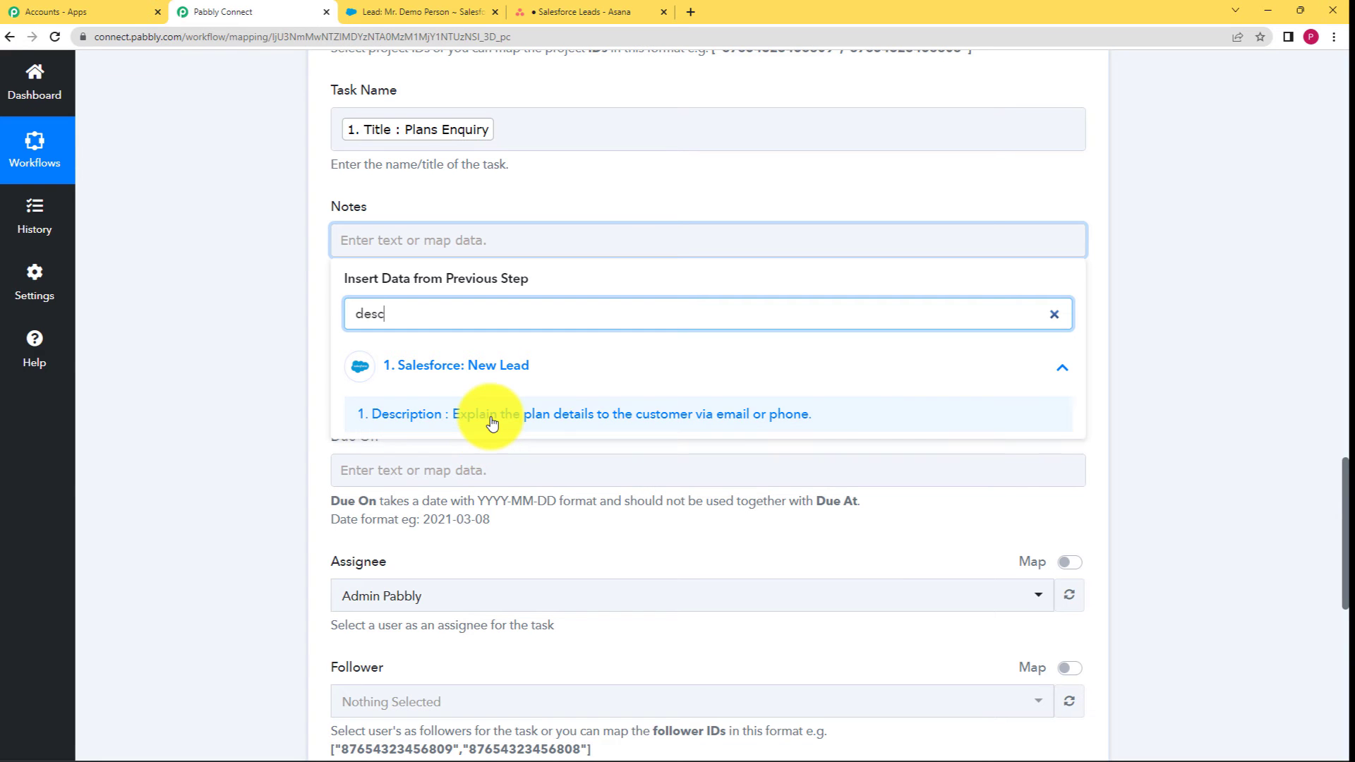
pyautogui.click(487, 415)
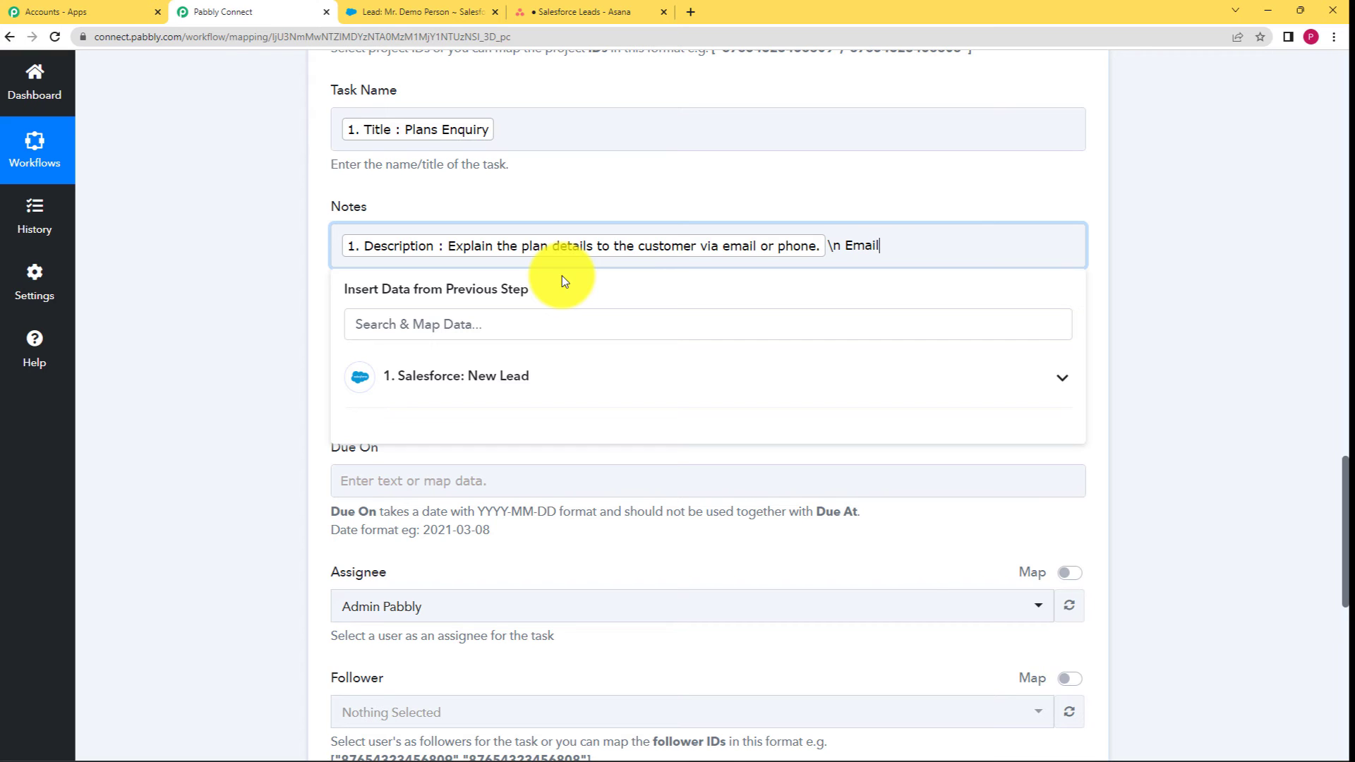
# Add the lead's Email C value to the Notes.
pyautogui.click(515, 379)
pyautogui.click(510, 324)
pyautogui.write('emai')
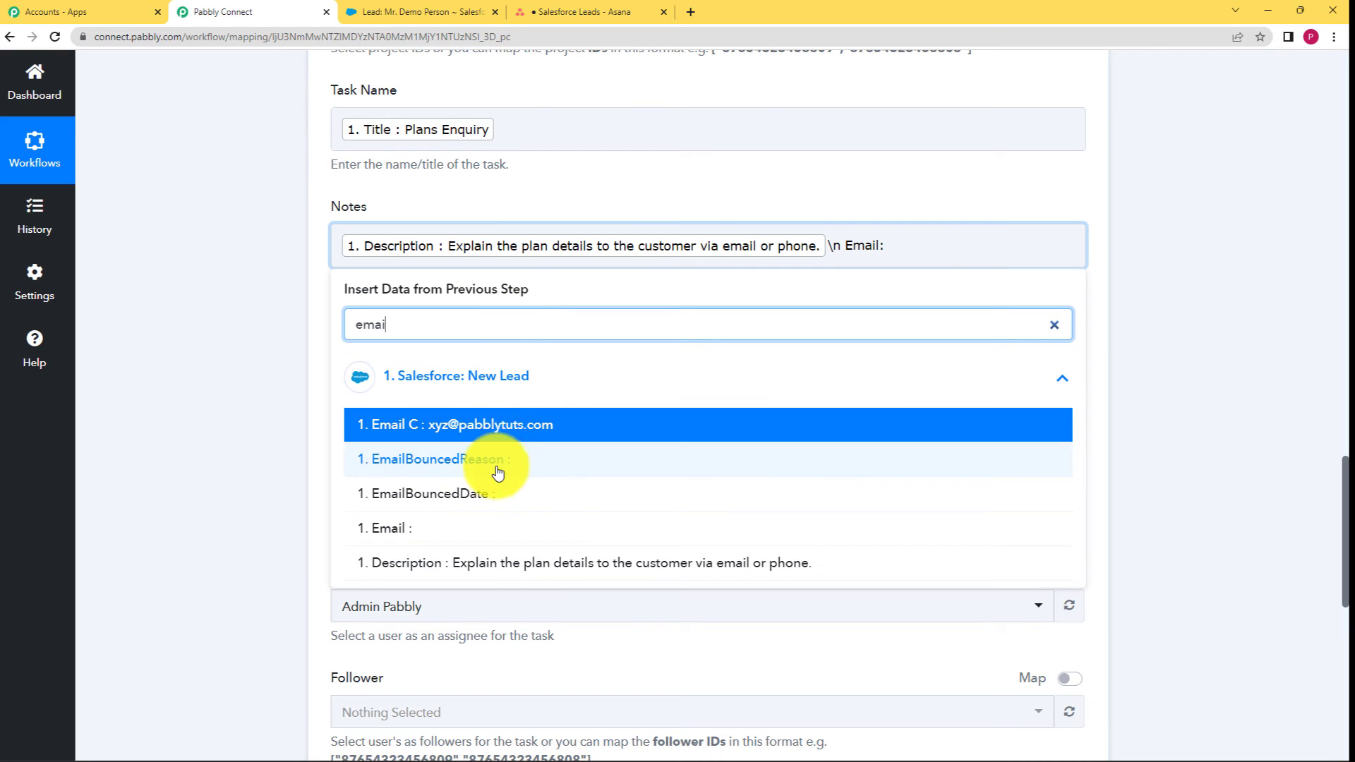
pyautogui.click(493, 431)
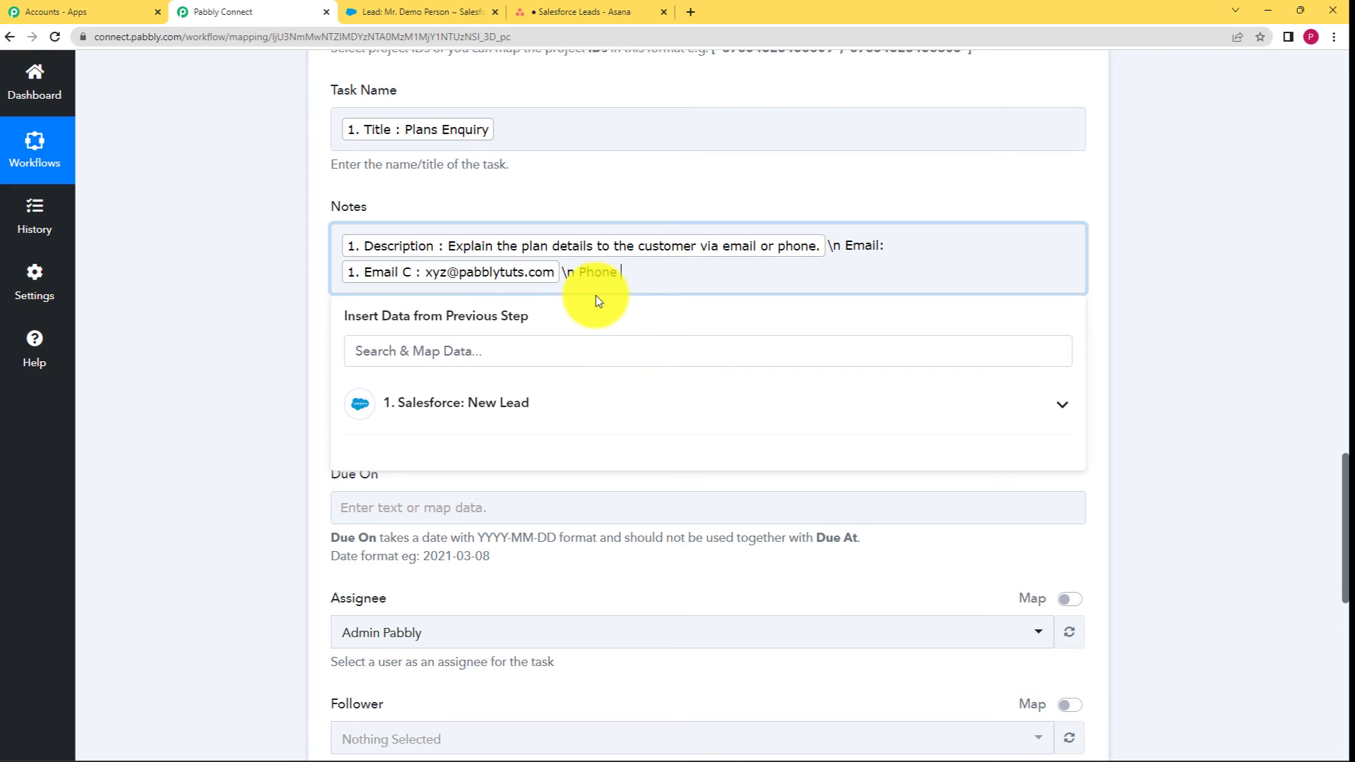
# Add a 'Phone Number:' label followed by the lead's Phone C value.
pyautogui.write('Phone Number:')
pyautogui.click(564, 393)
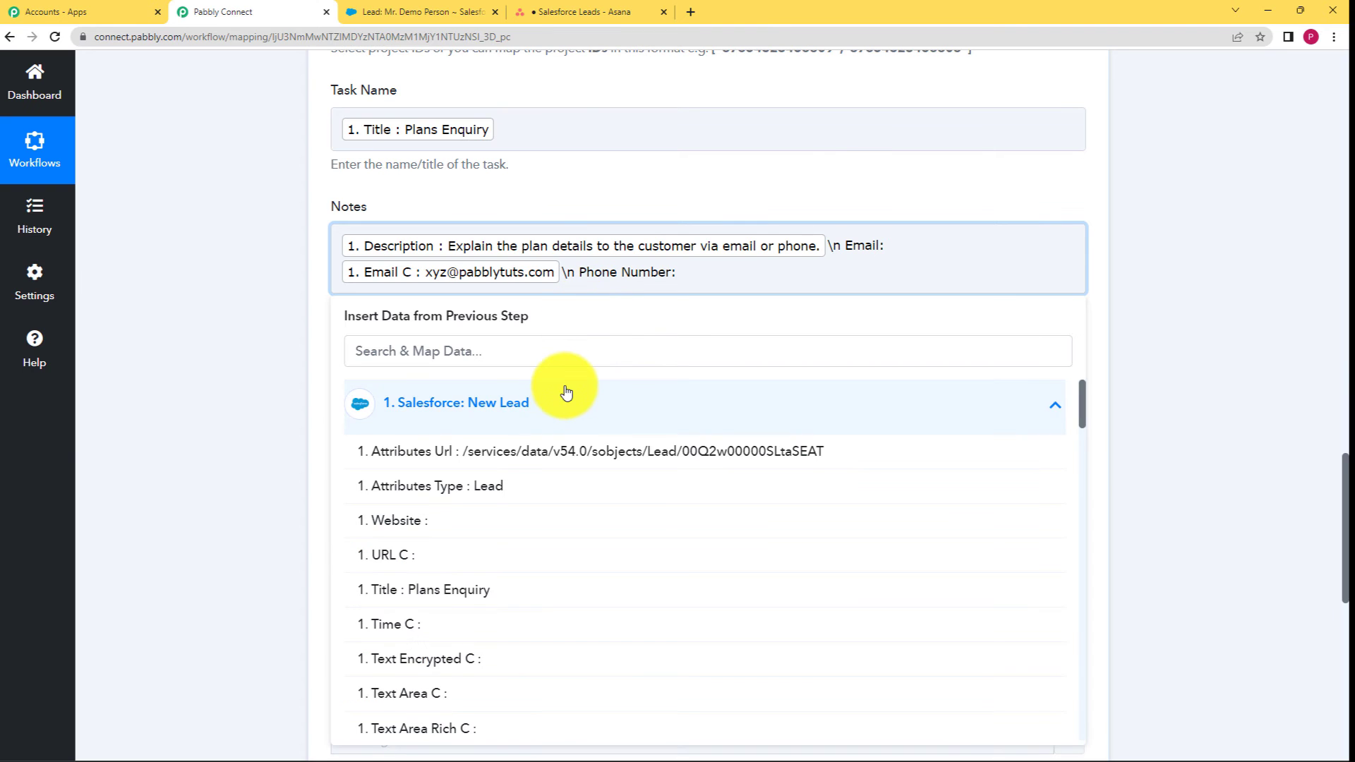
pyautogui.click(575, 357)
pyautogui.write('phone')
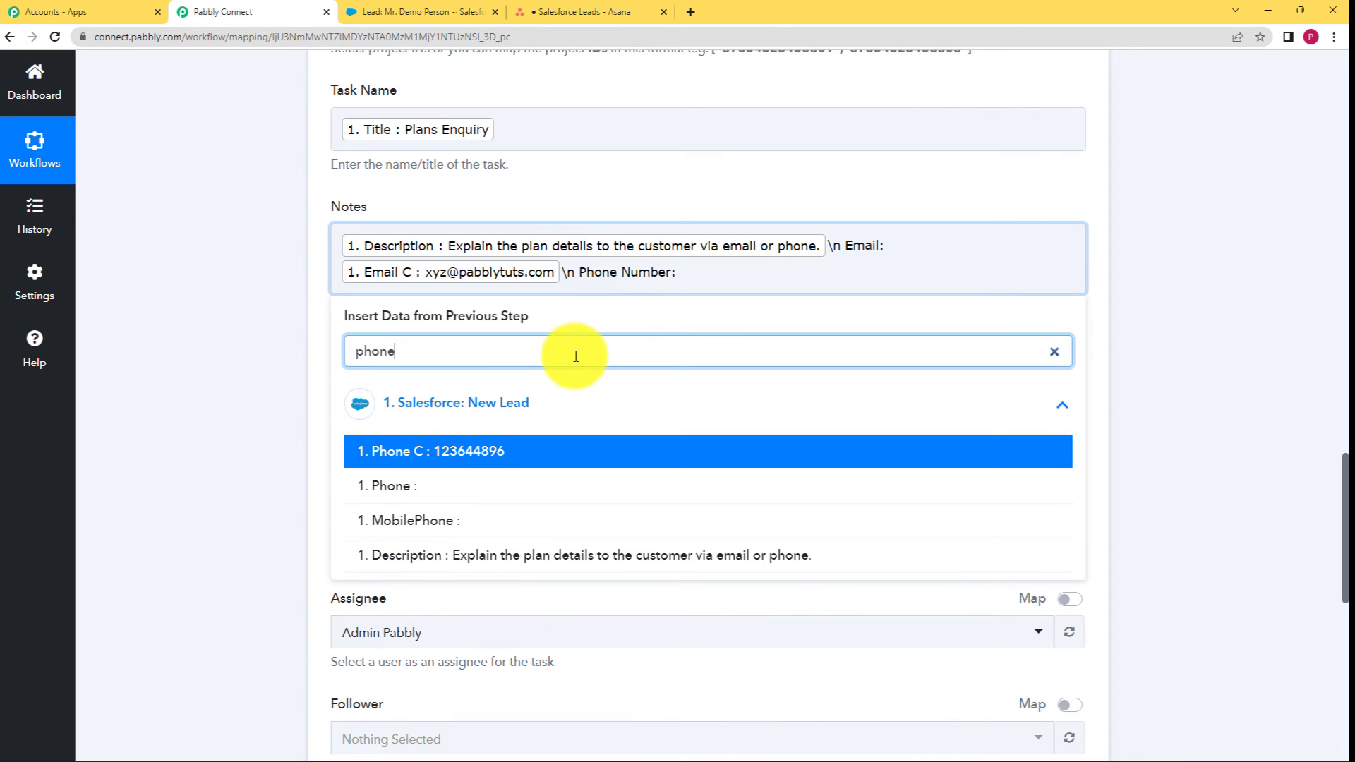
pyautogui.click(560, 452)
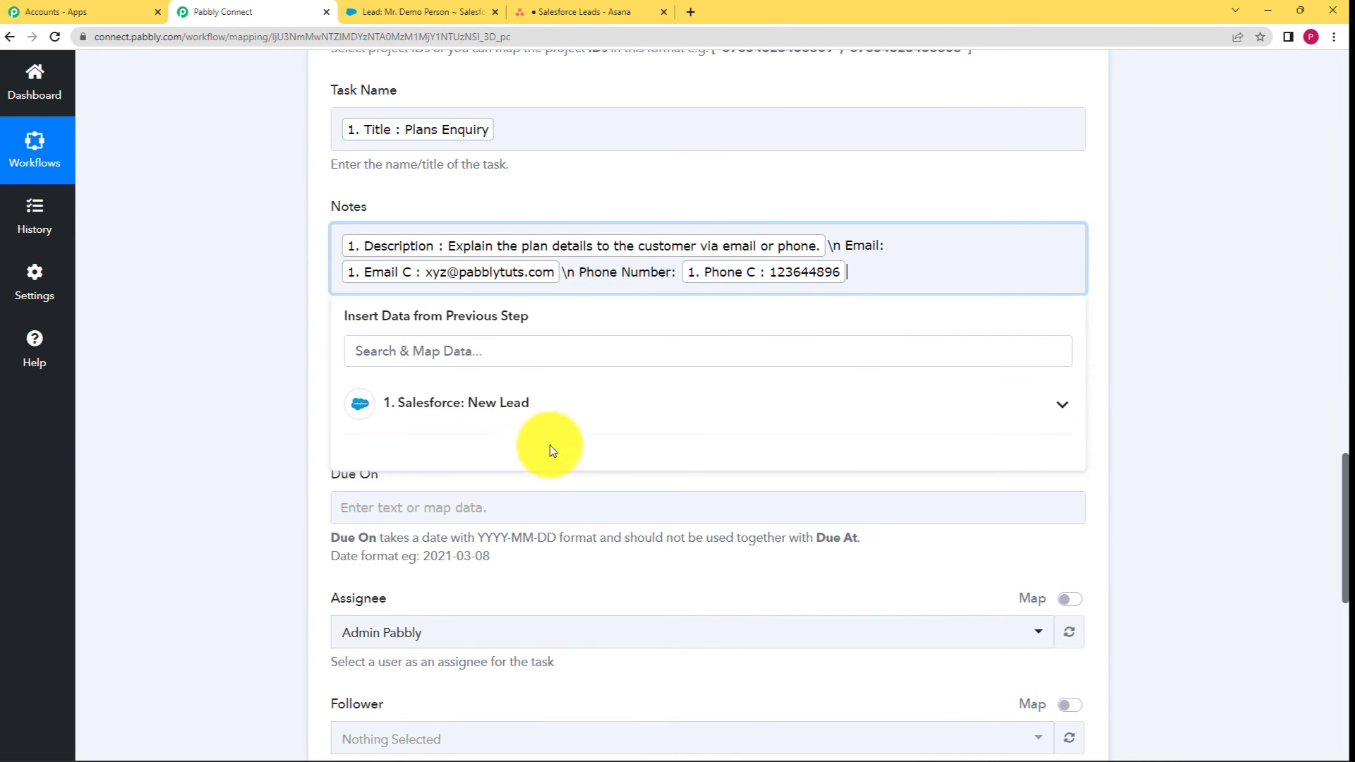
pyautogui.click(285, 403)
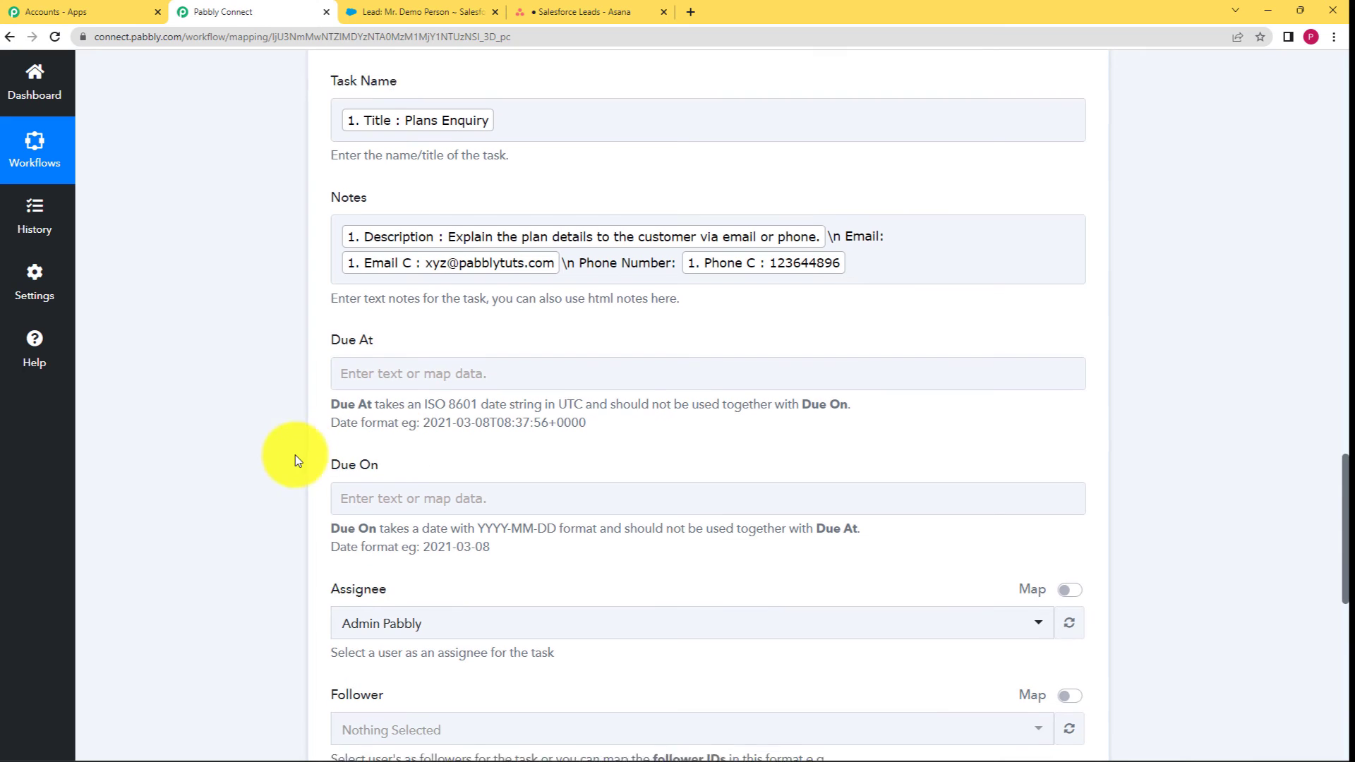
# Send the Asana Create a Task test request to create the Plans Enquiry task.
pyautogui.scroll(-3, 404, 324)
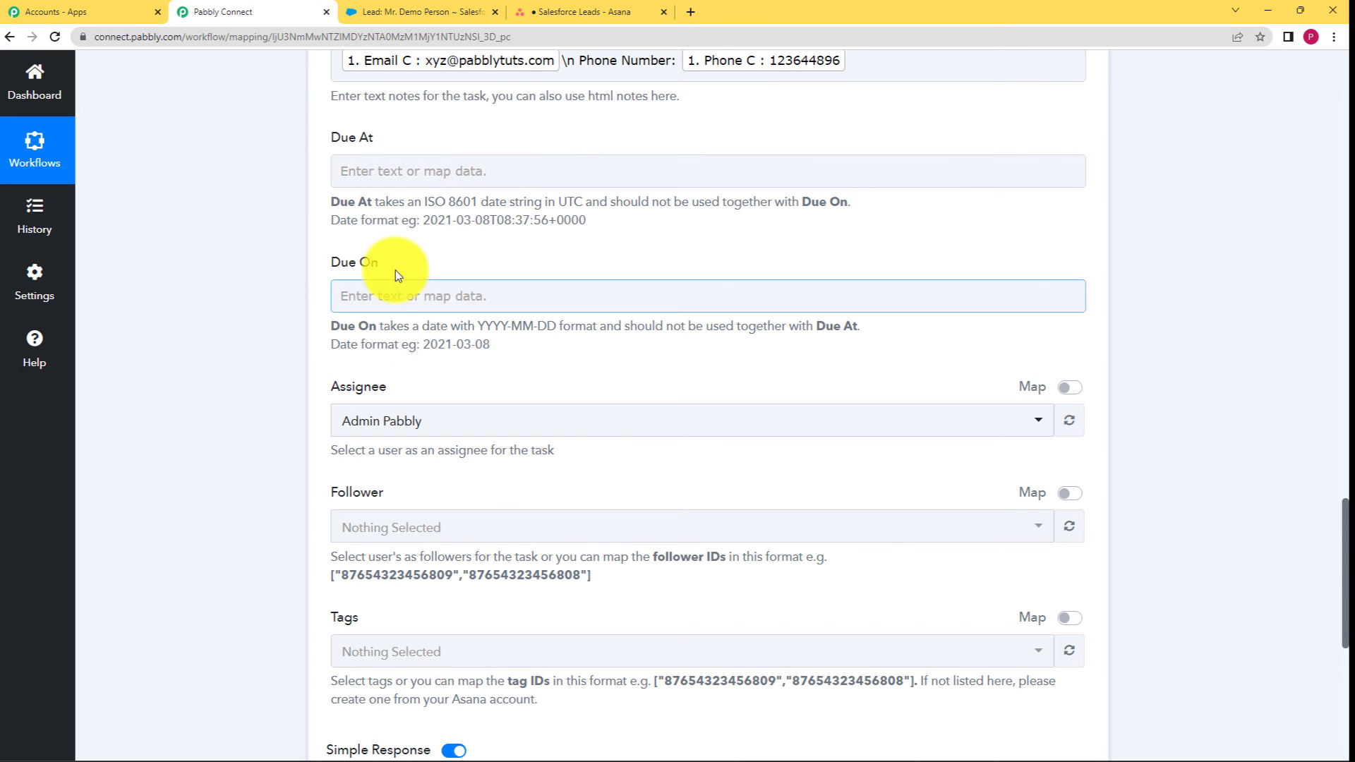
pyautogui.scroll(-3, 290, 370)
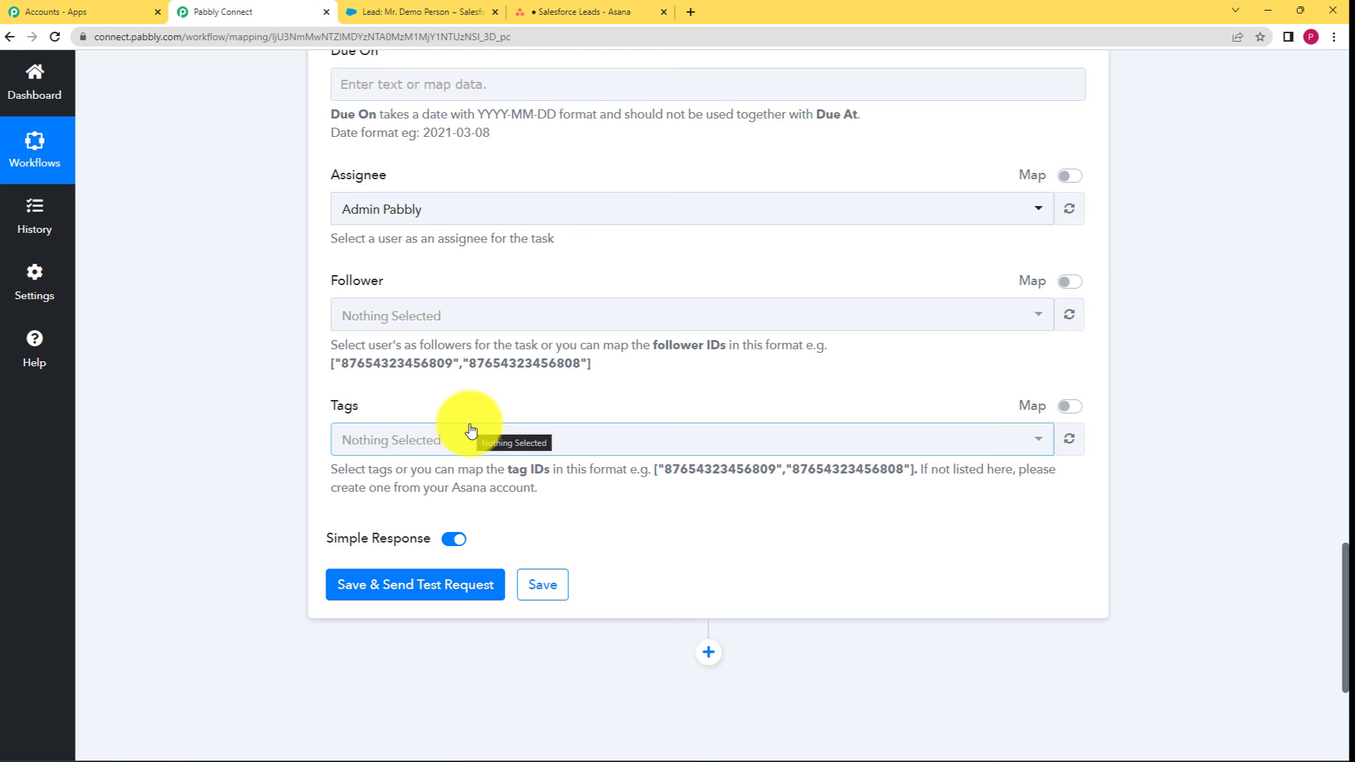
pyautogui.click(371, 577)
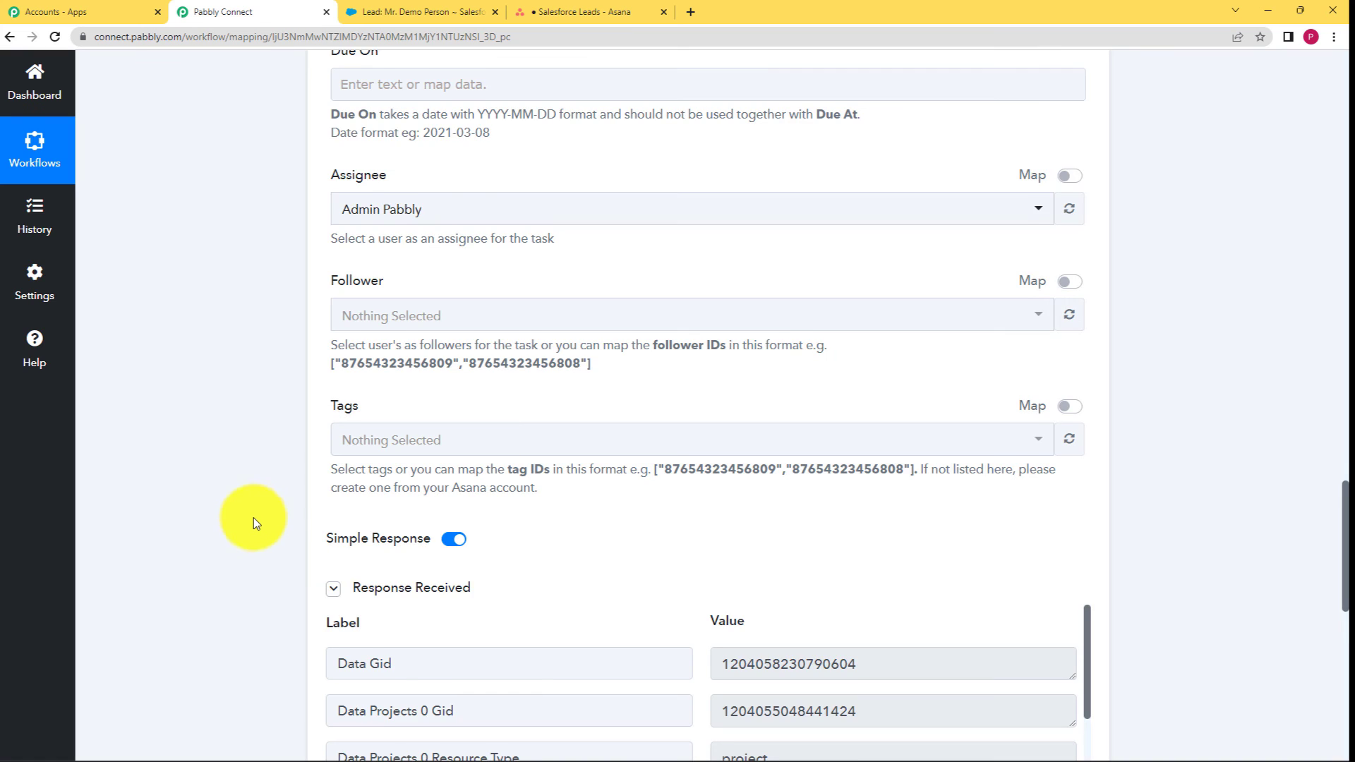
# Expand the returned notes in the response to check the email and phone lines.
pyautogui.scroll(-4, 251, 521)
pyautogui.scroll(-2, 248, 445)
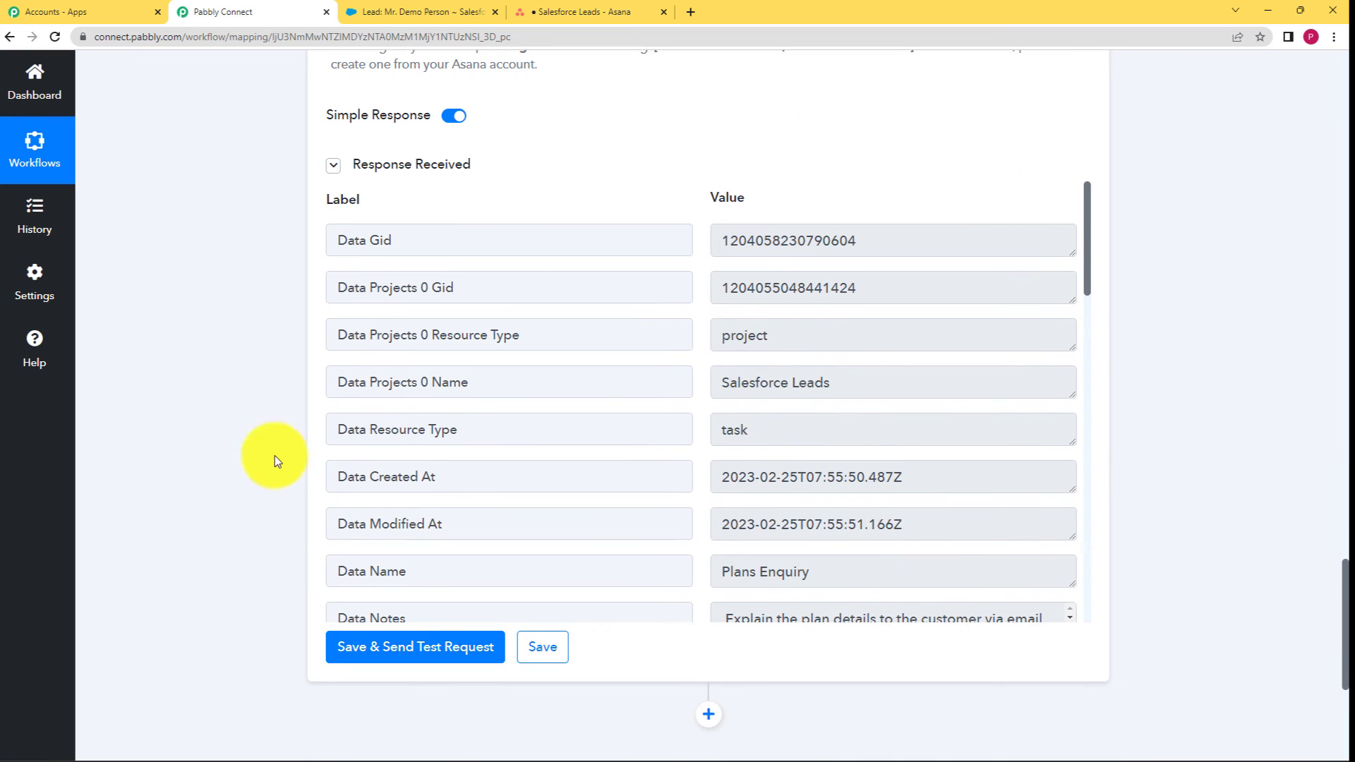
pyautogui.scroll(-4, 702, 333)
pyautogui.scroll(-9, 703, 333)
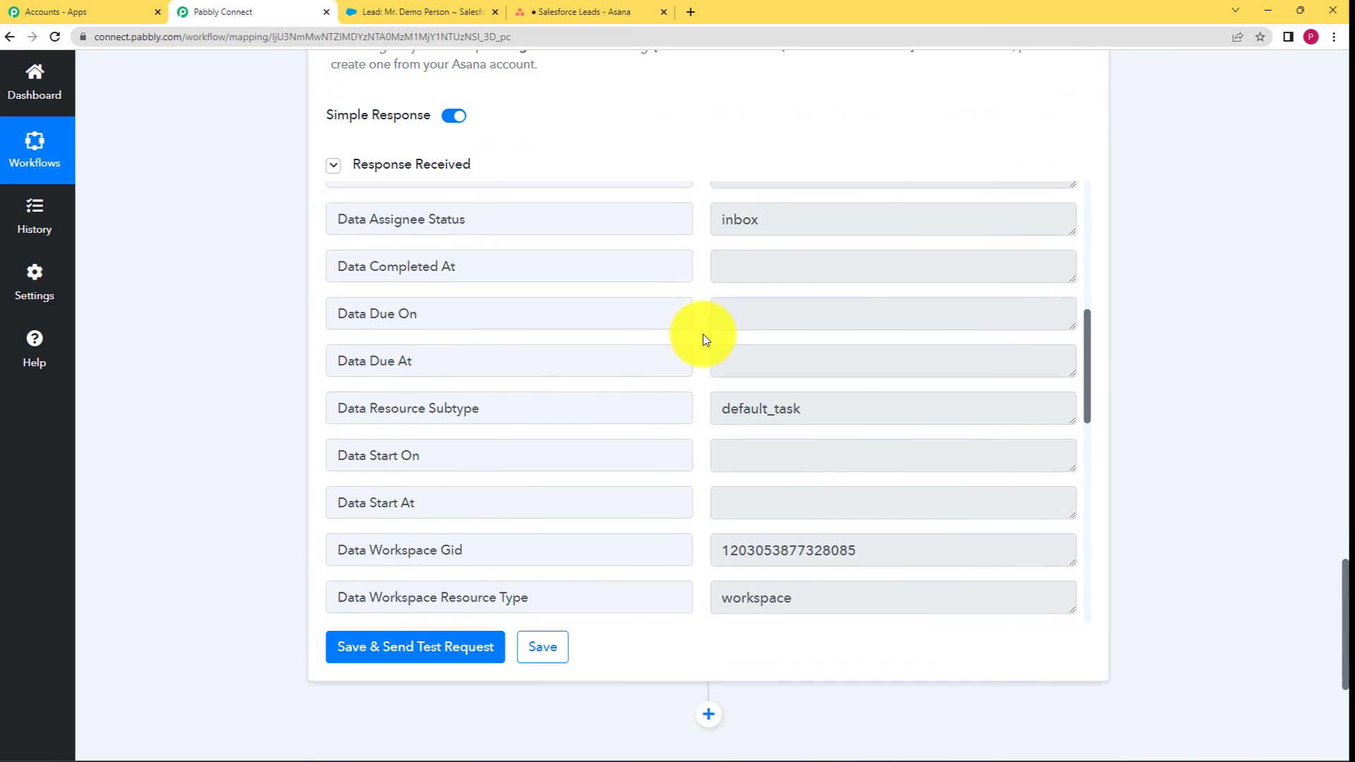
pyautogui.scroll(-4, 698, 341)
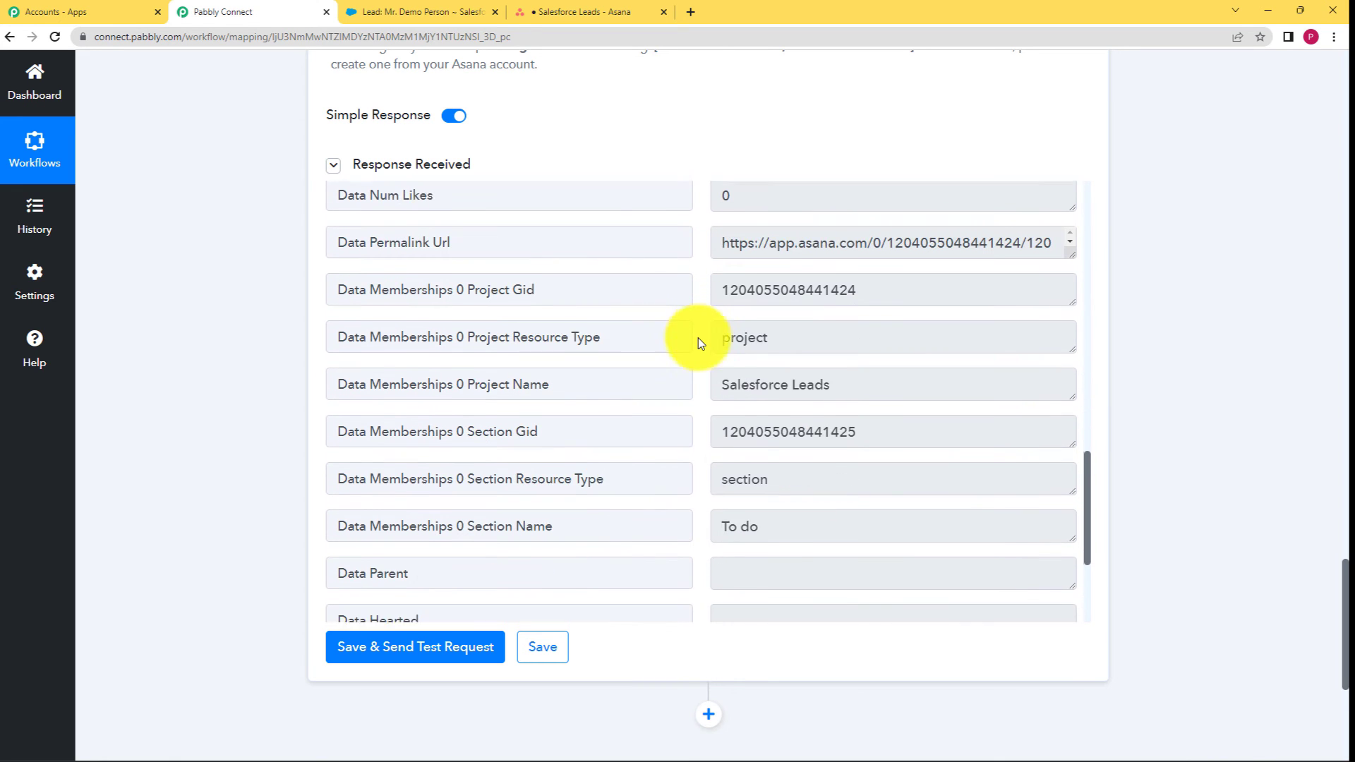
pyautogui.scroll(6, 698, 341)
pyautogui.scroll(8, 697, 340)
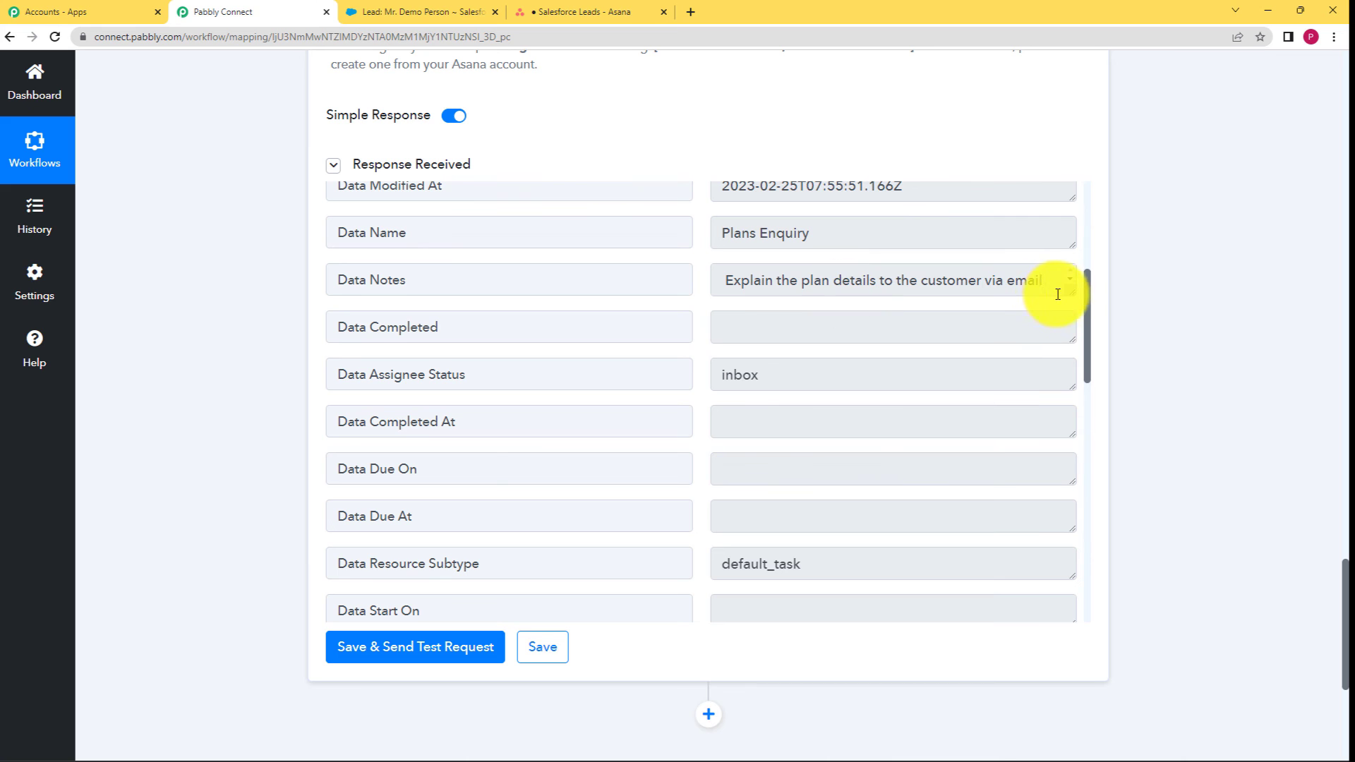
pyautogui.moveTo(1069, 293); pyautogui.dragTo(1074, 388)
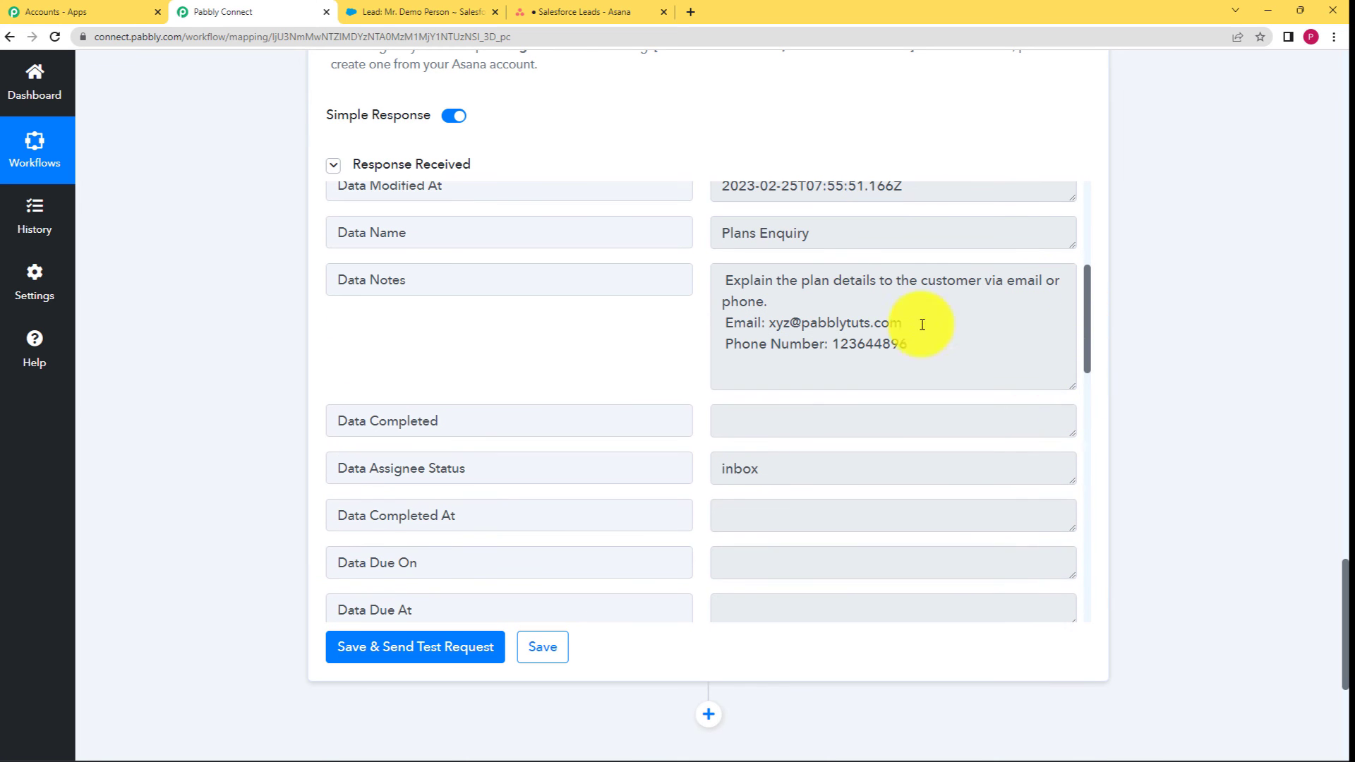
pyautogui.moveTo(726, 280); pyautogui.dragTo(913, 363)
pyautogui.click(793, 281)
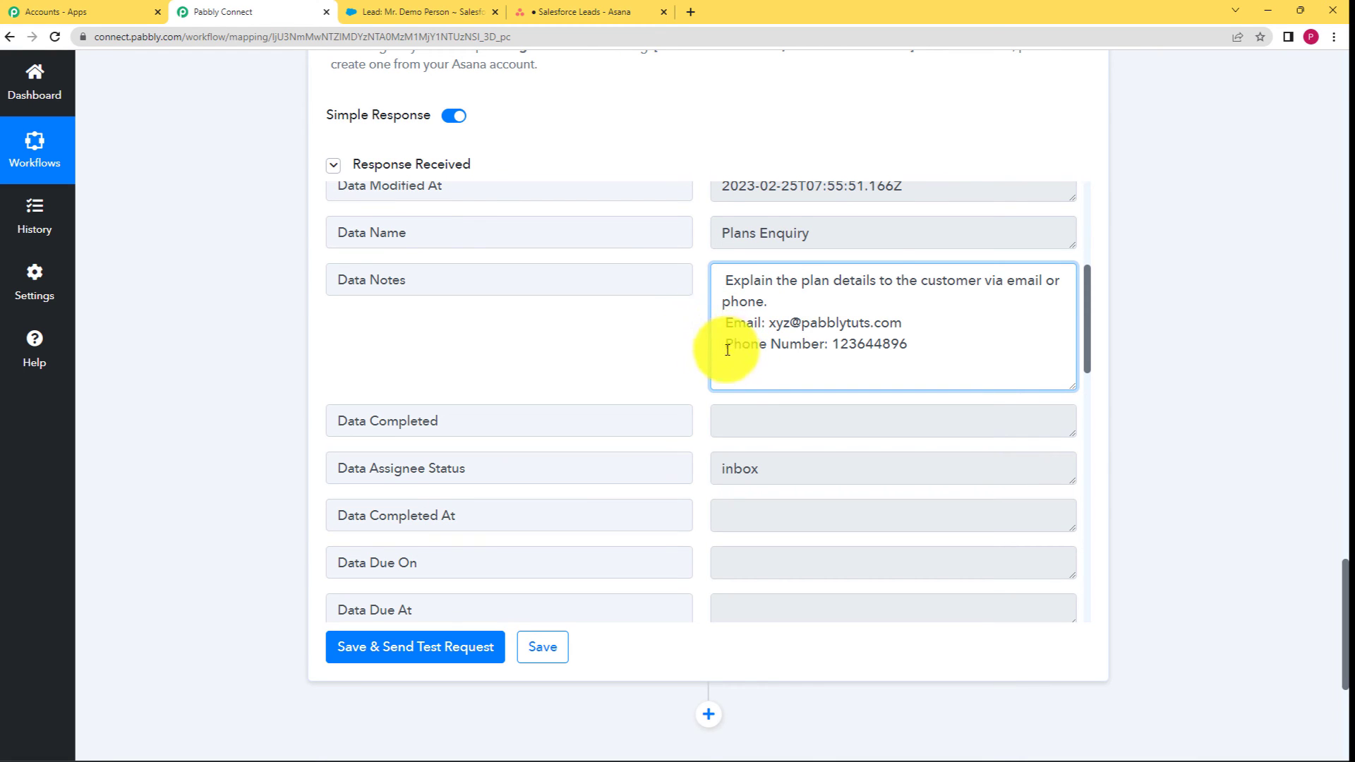
# Save the Asana step settings and dismiss the save confirmation.
pyautogui.click(542, 650)
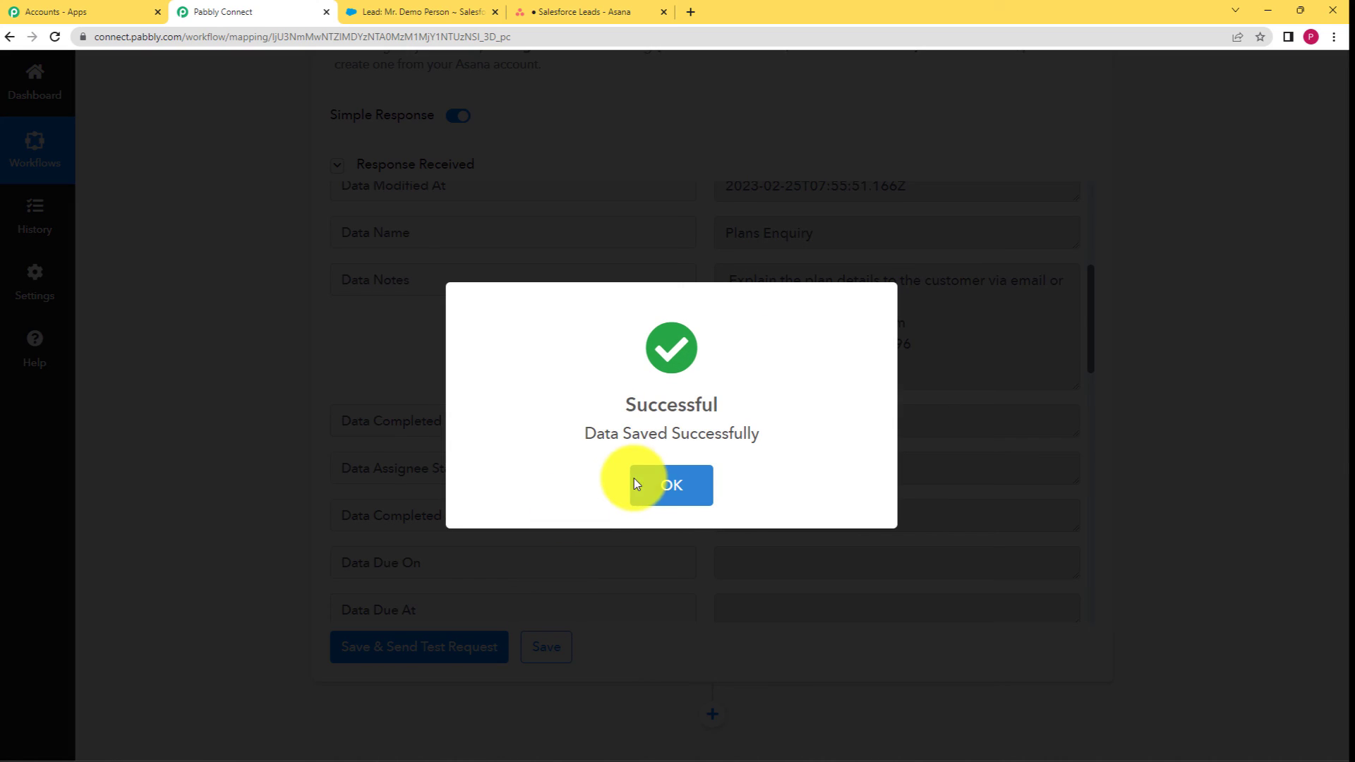
pyautogui.click(635, 484)
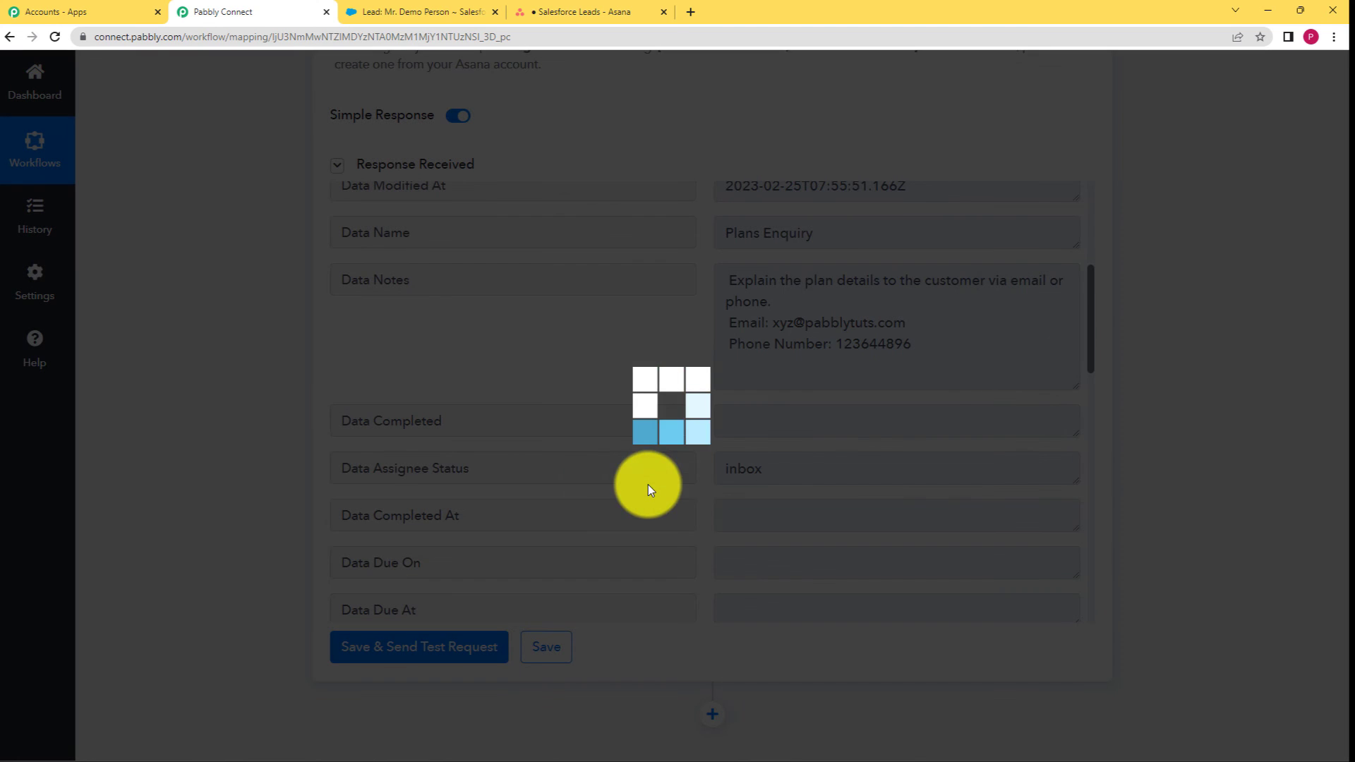
pyautogui.click(575, 13)
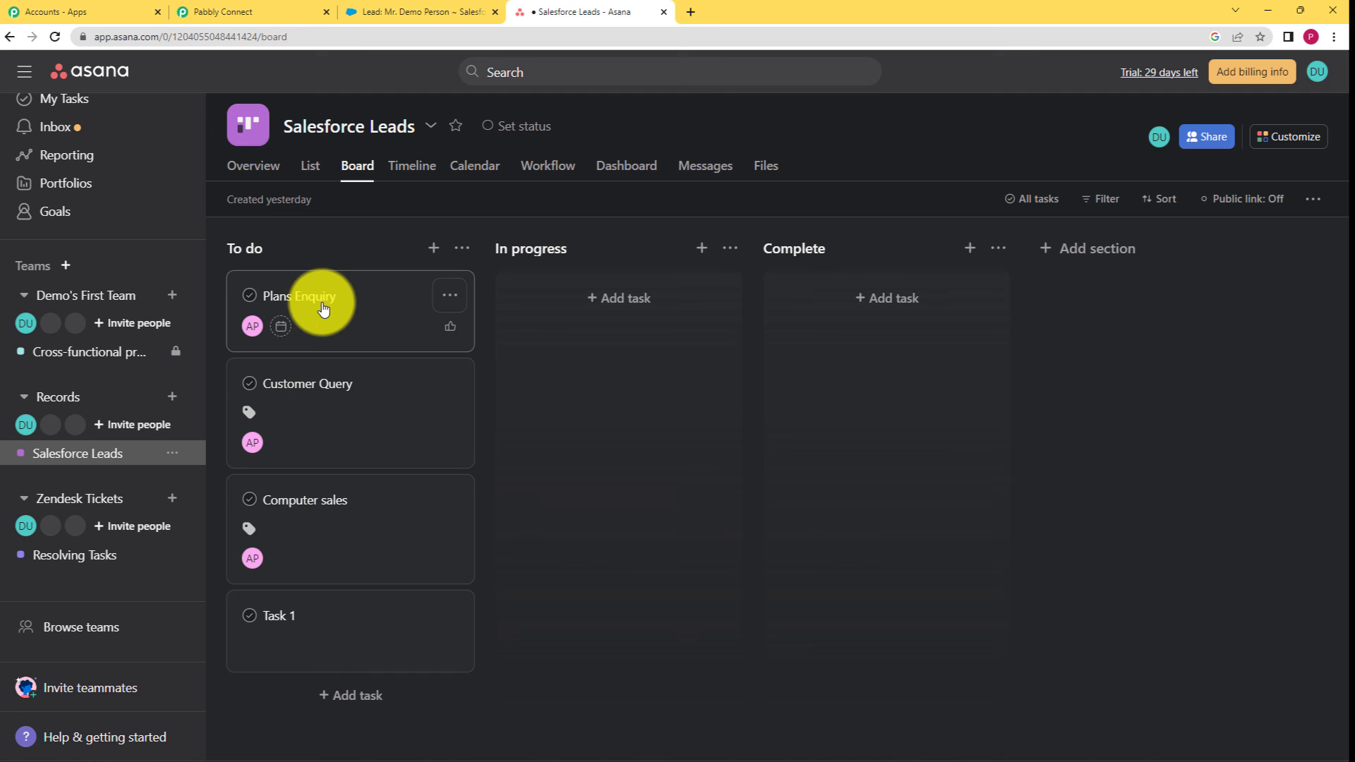
# Check the email line in the Plans Enquiry task's description, then close the task details.
pyautogui.click(321, 328)
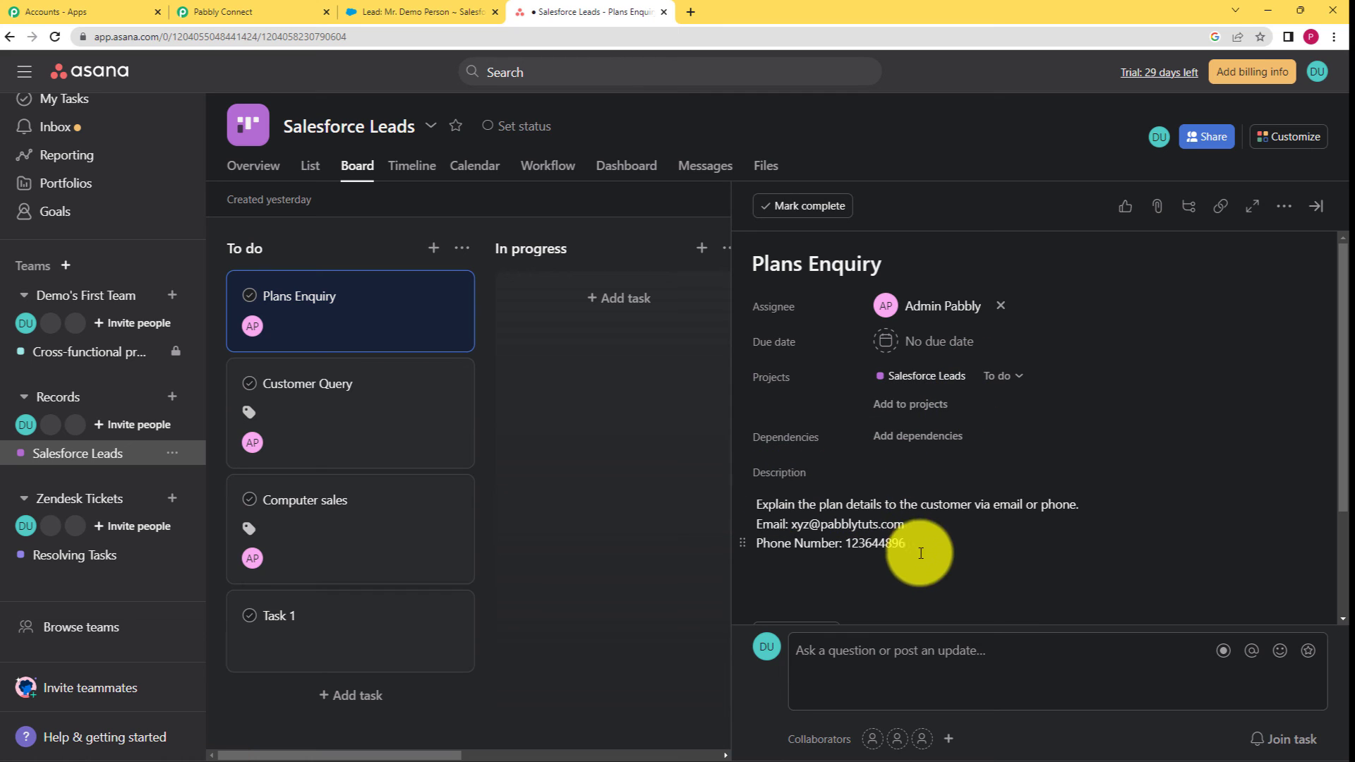
pyautogui.moveTo(909, 527); pyautogui.dragTo(726, 535)
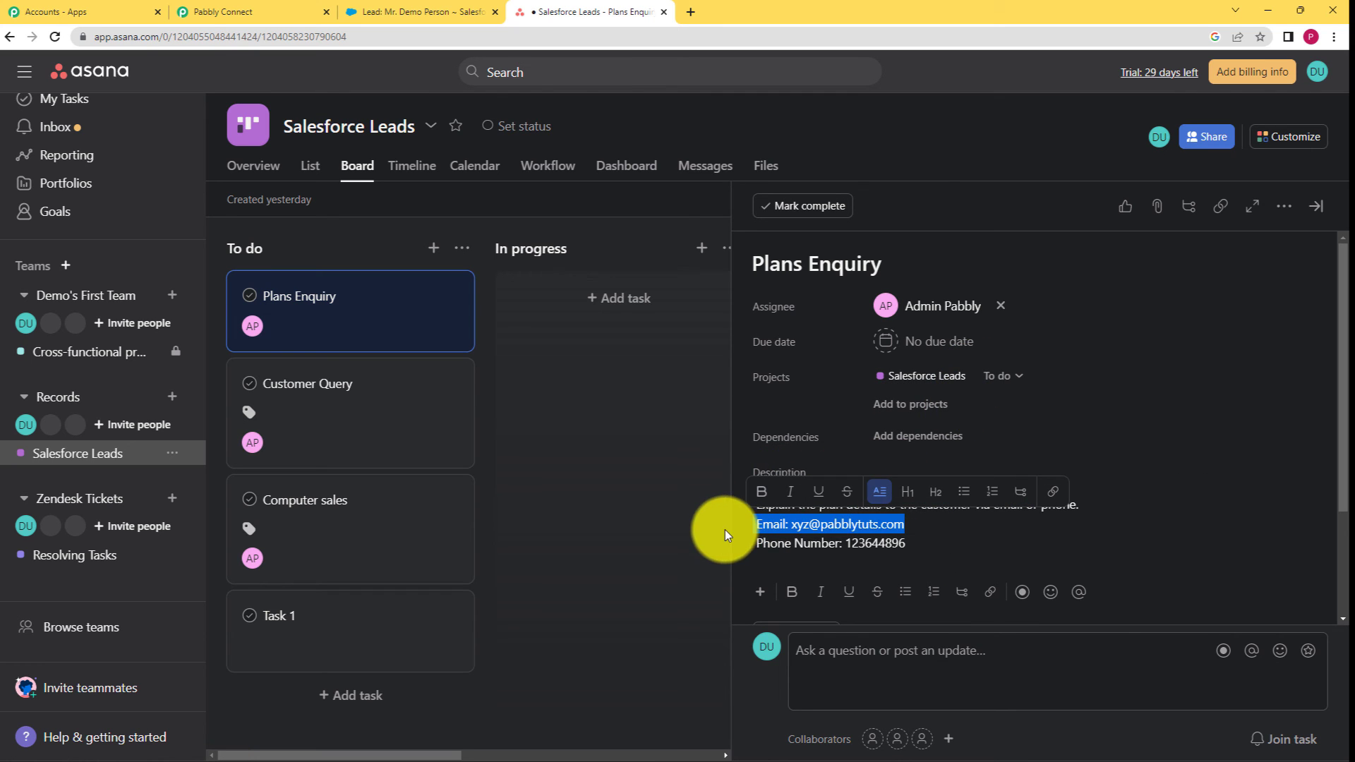
pyautogui.click(943, 545)
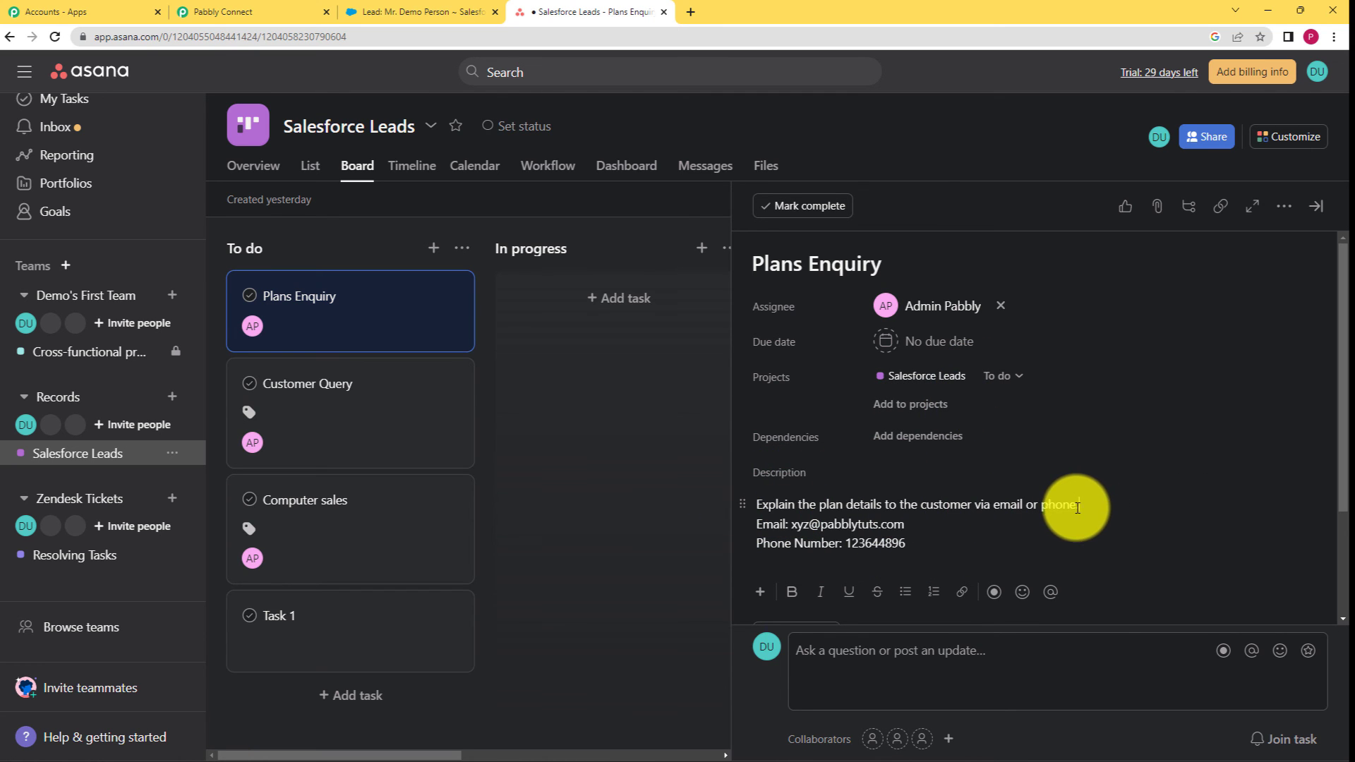
pyautogui.click(708, 447)
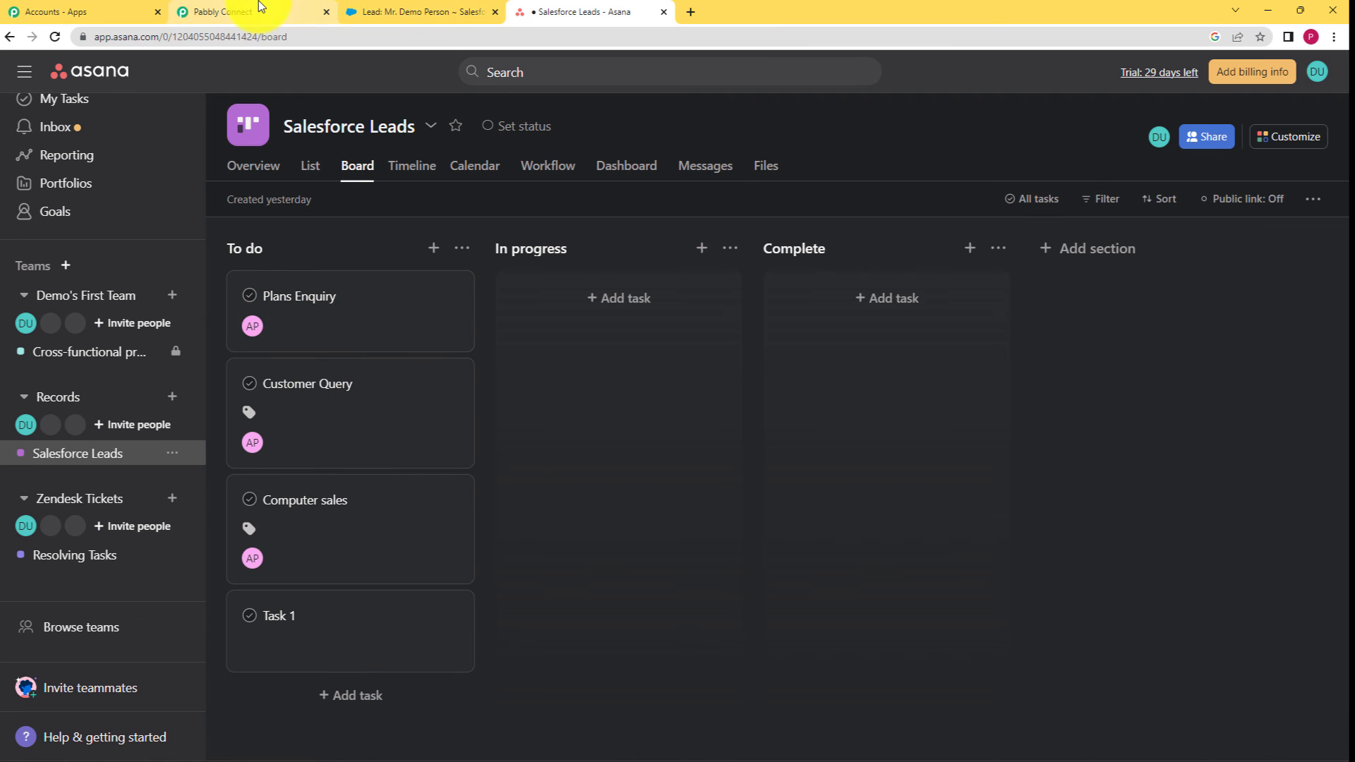
pyautogui.click(243, 12)
pyautogui.scroll(6, 223, 262)
pyautogui.scroll(10, 249, 219)
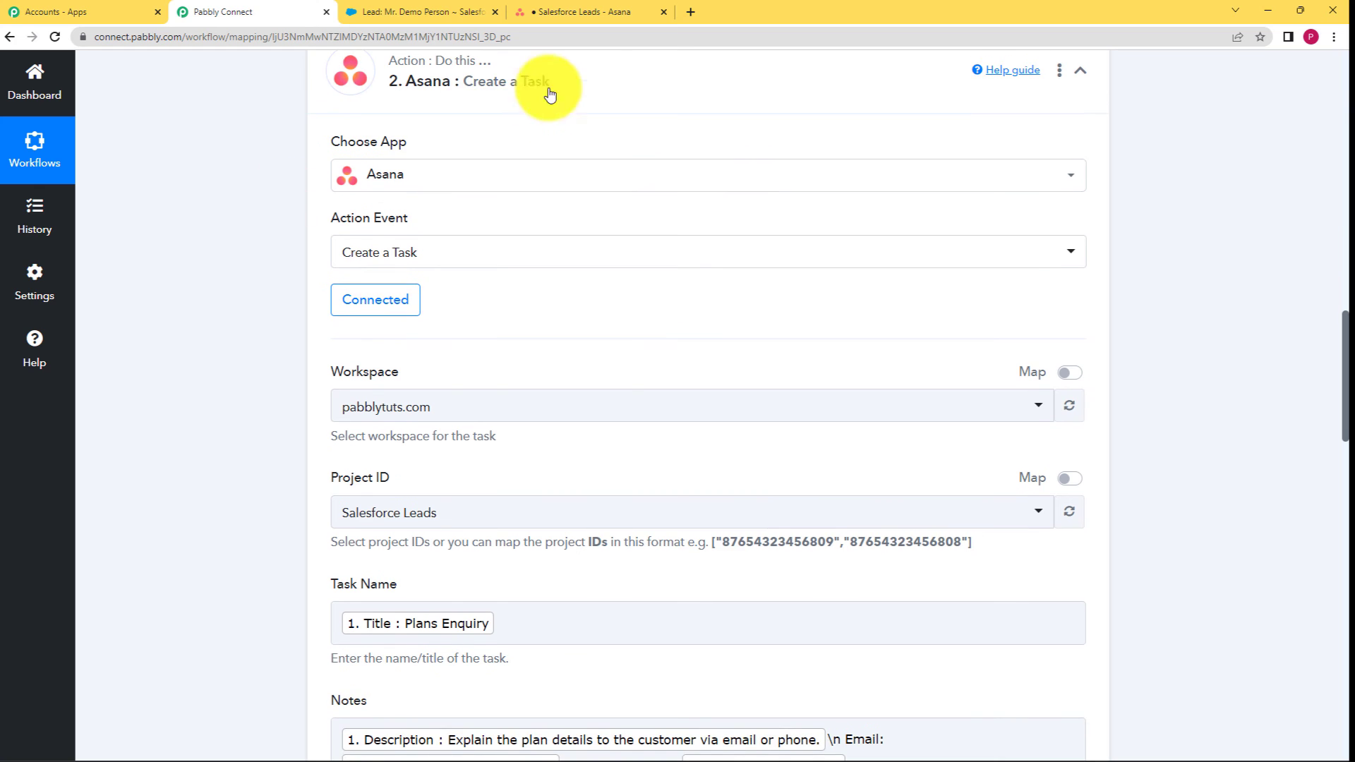
# Collapse the Asana Create a Task step and the Salesforce New Lead trigger.
pyautogui.click(544, 84)
pyautogui.scroll(4, 310, 202)
pyautogui.scroll(12, 310, 202)
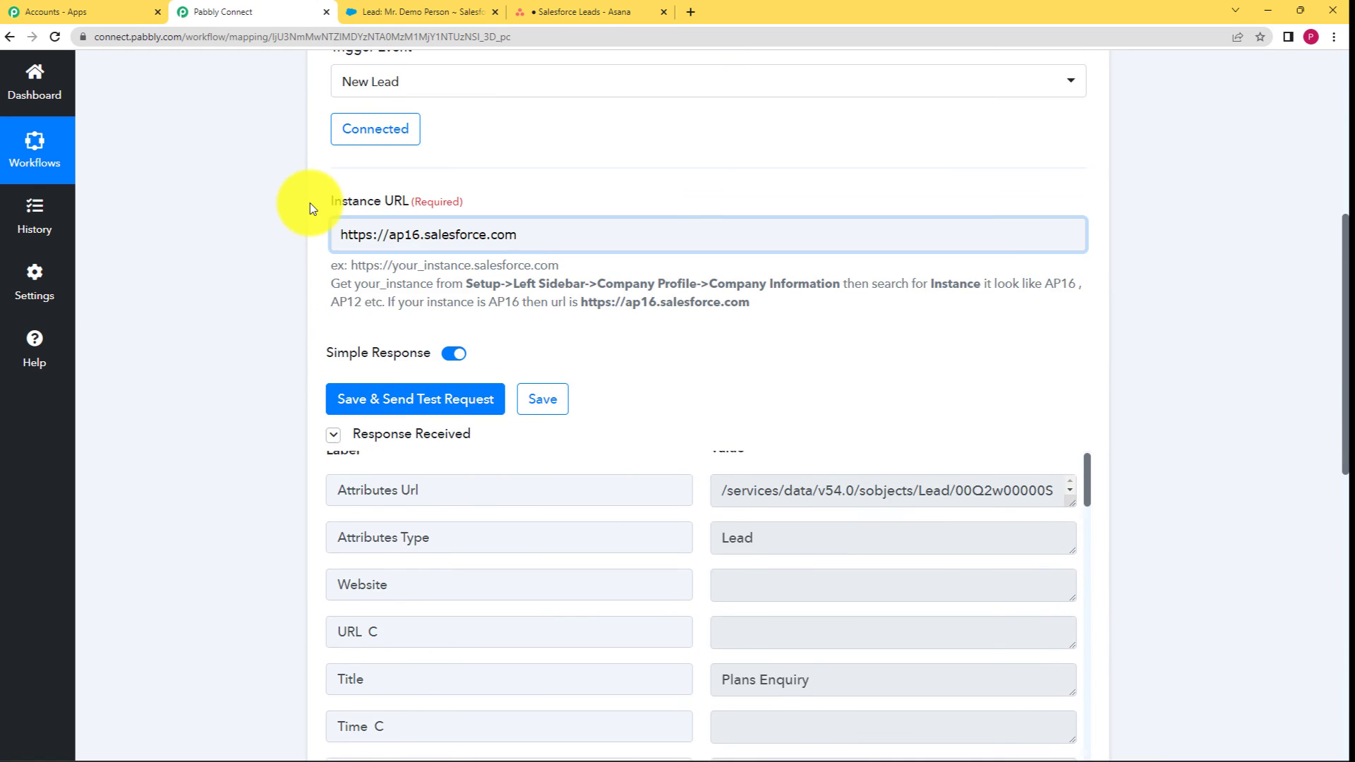
pyautogui.click(608, 308)
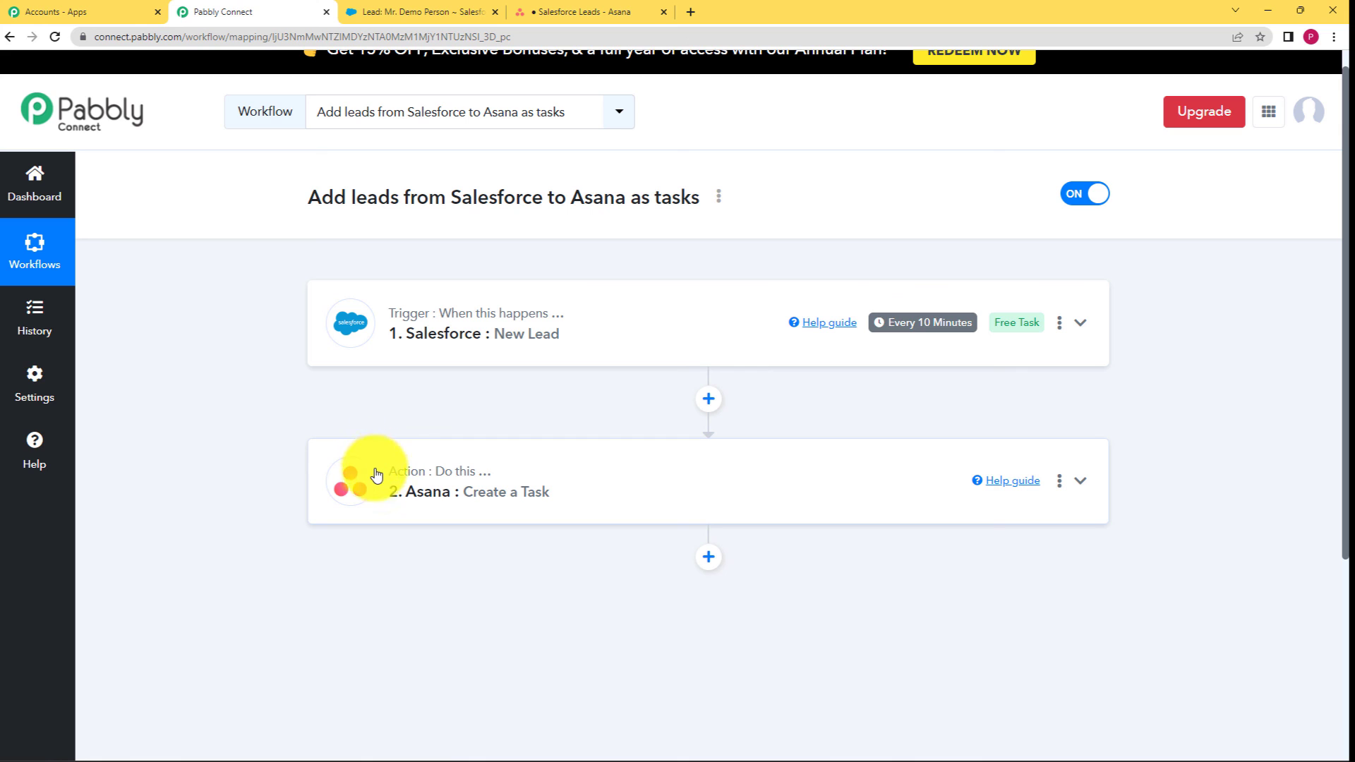
pyautogui.scroll(1, 447, 485)
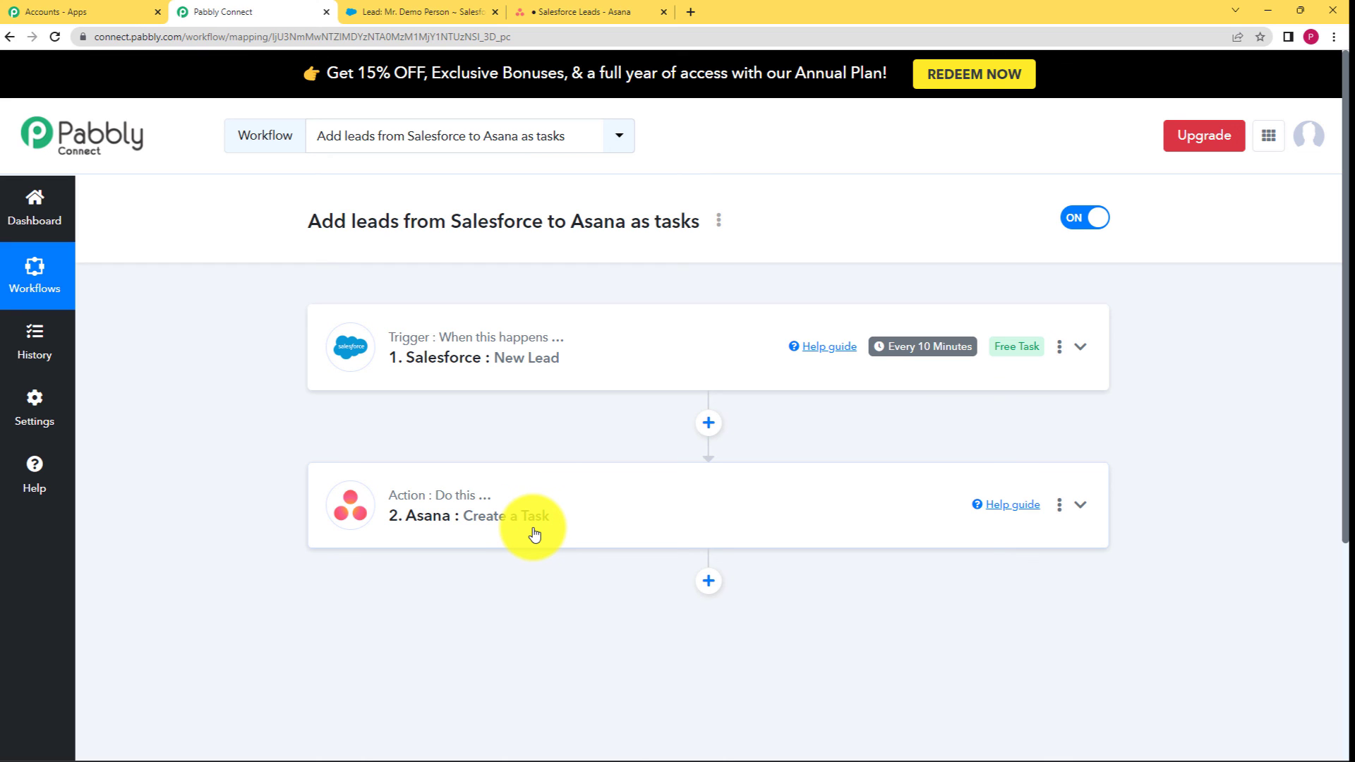
# Revisit the Plans Enquiry task on the Salesforce Leads board, then return to the workflow.
pyautogui.click(594, 14)
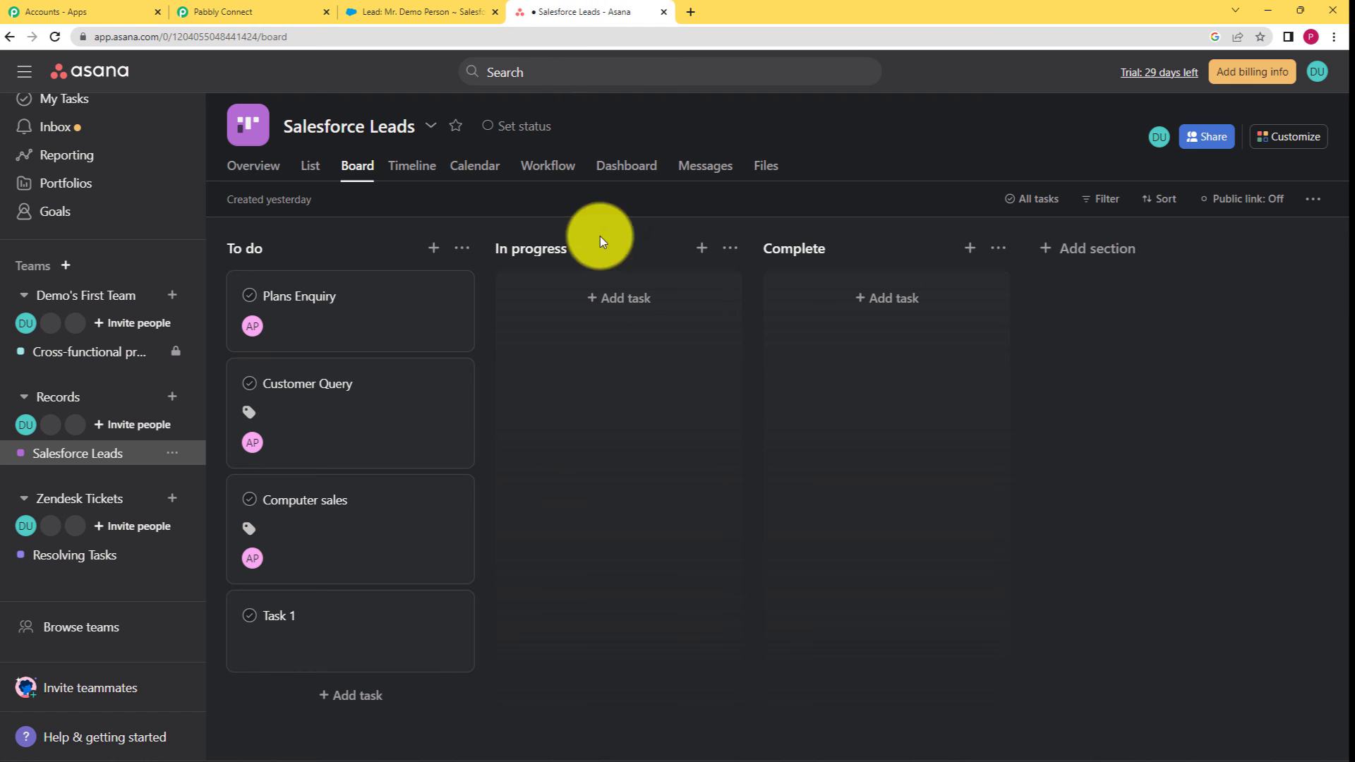
pyautogui.click(371, 307)
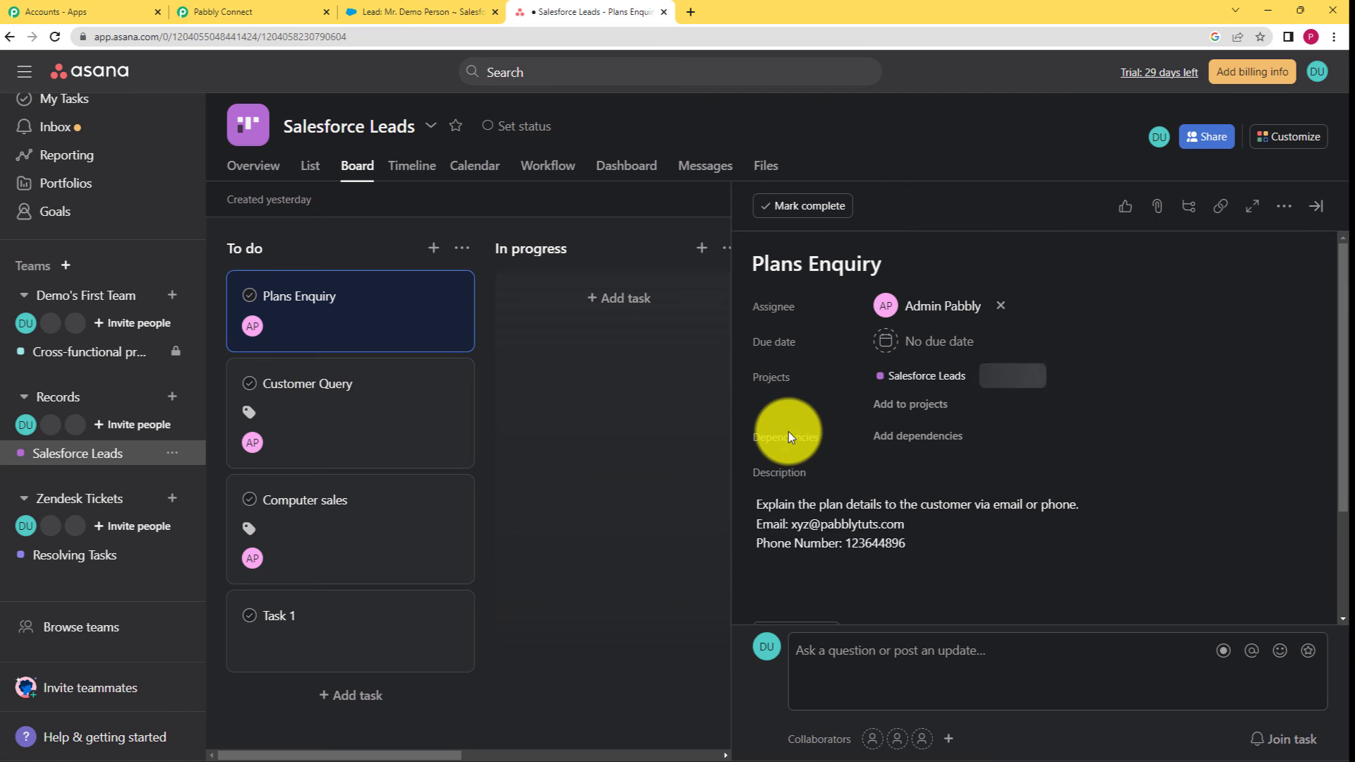
pyautogui.click(233, 12)
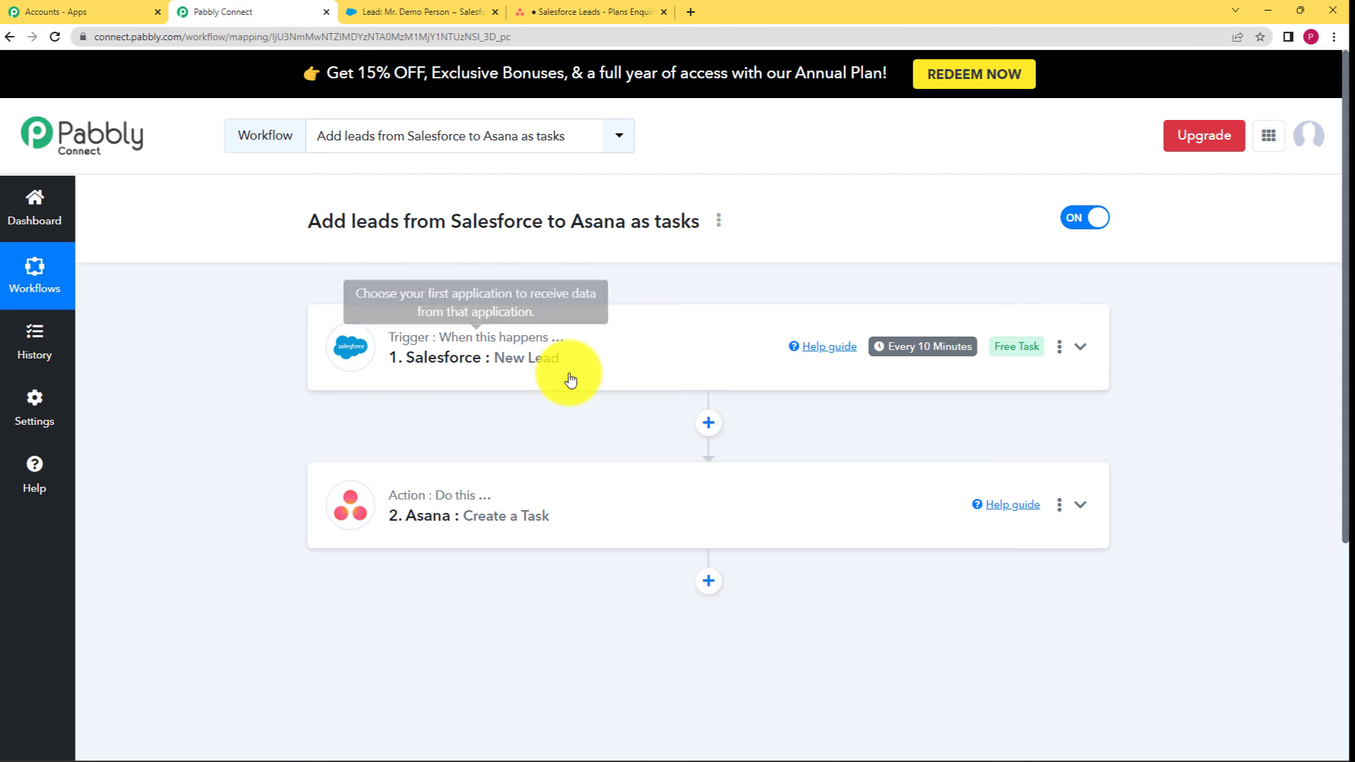